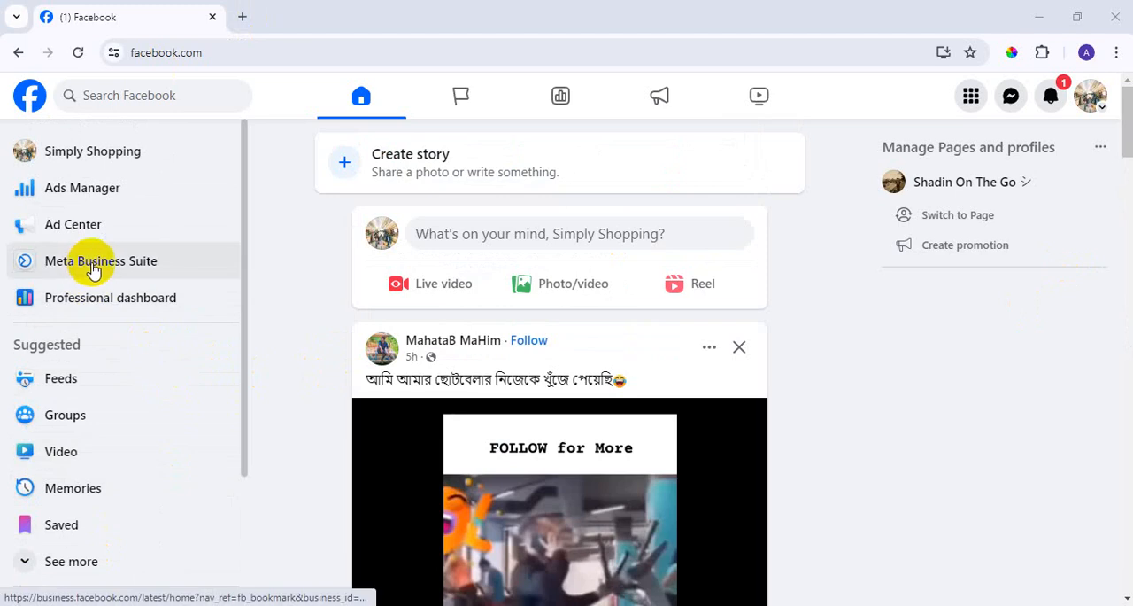
Open business.facebook.com/overview/ in a new browser tab.
left_click(241, 16)
type("business.facebook.com/overview/")
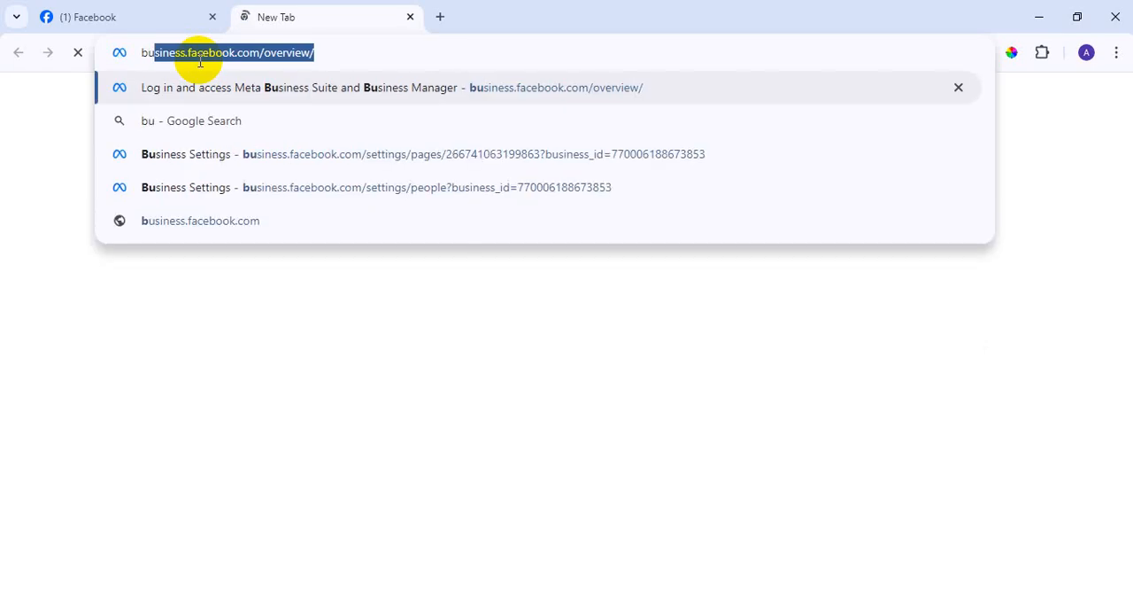
left_click(321, 52)
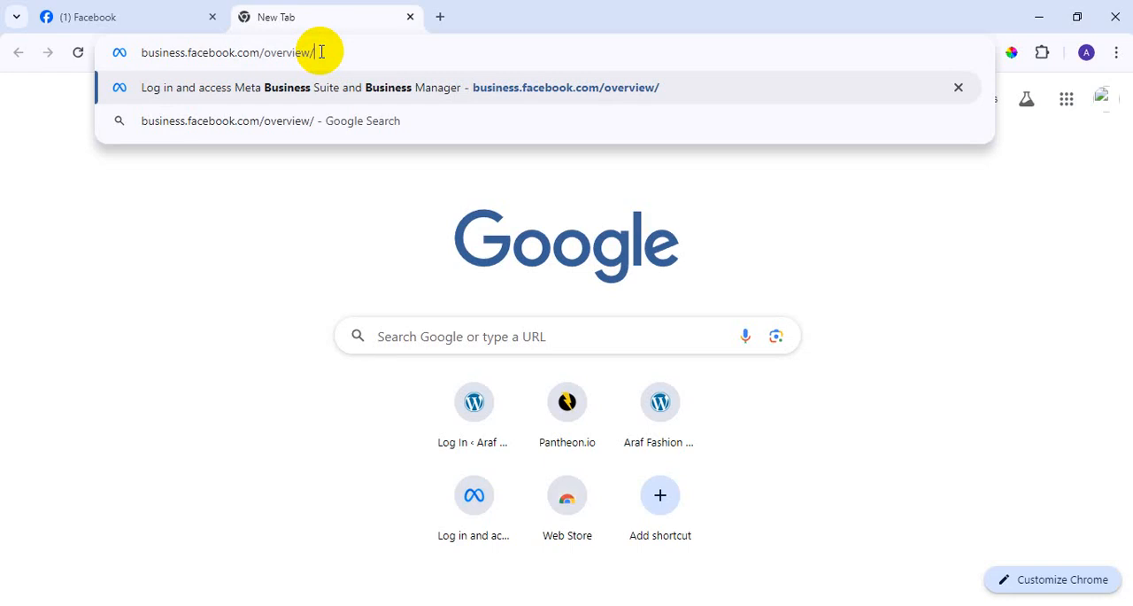
key("Return")
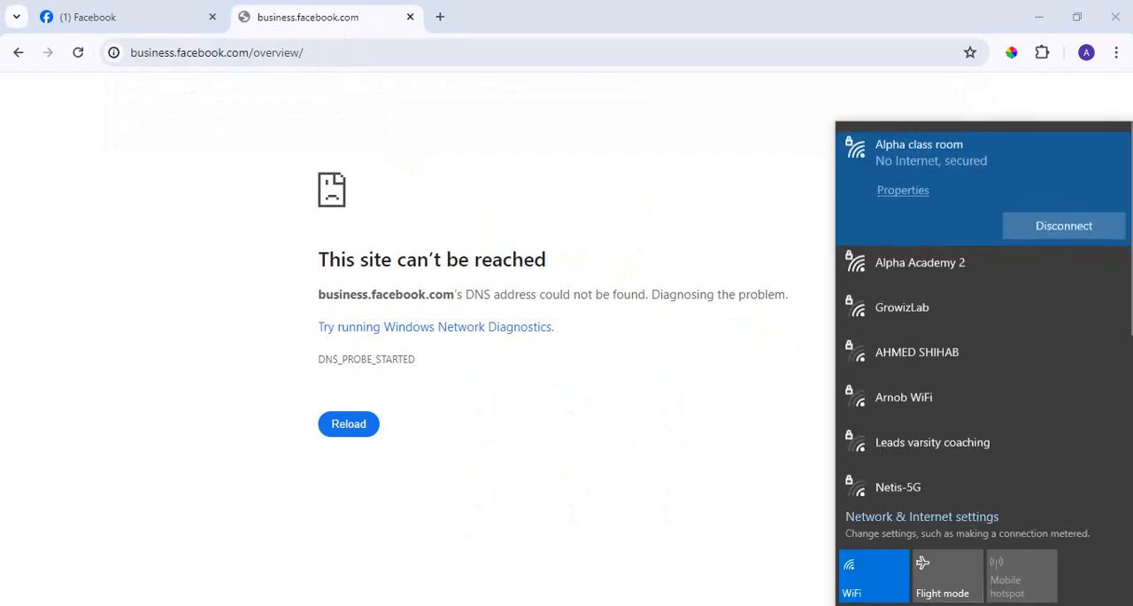
Try to connect the computer to the Alpha Academy 2 Wi-Fi network.
scroll(962, 382, "down", 3)
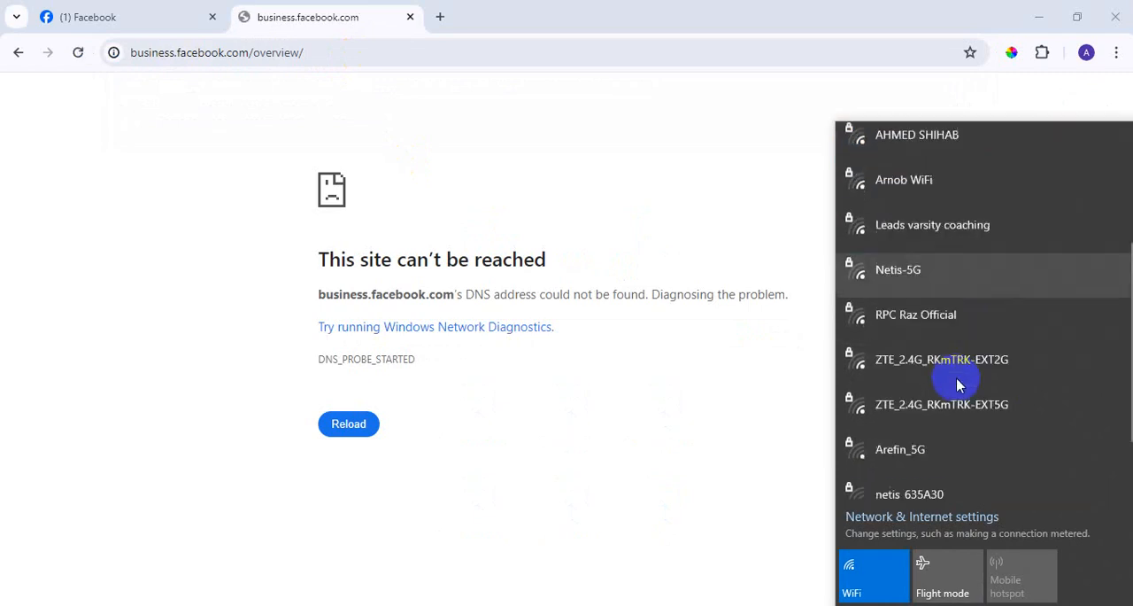
scroll(959, 382, "up", 3)
left_click(937, 270)
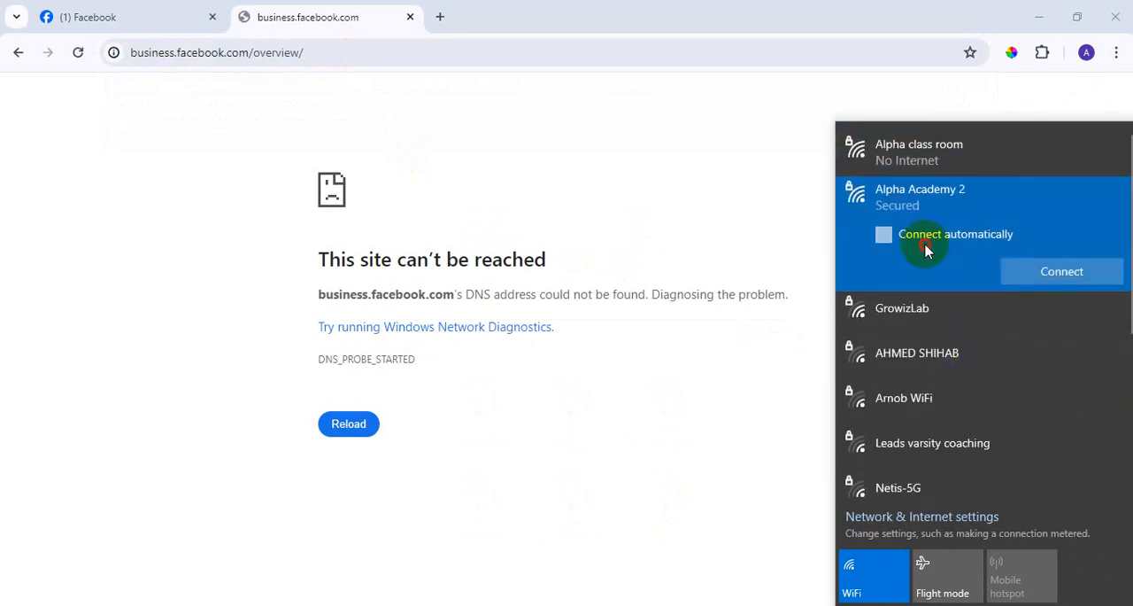
left_click(926, 246)
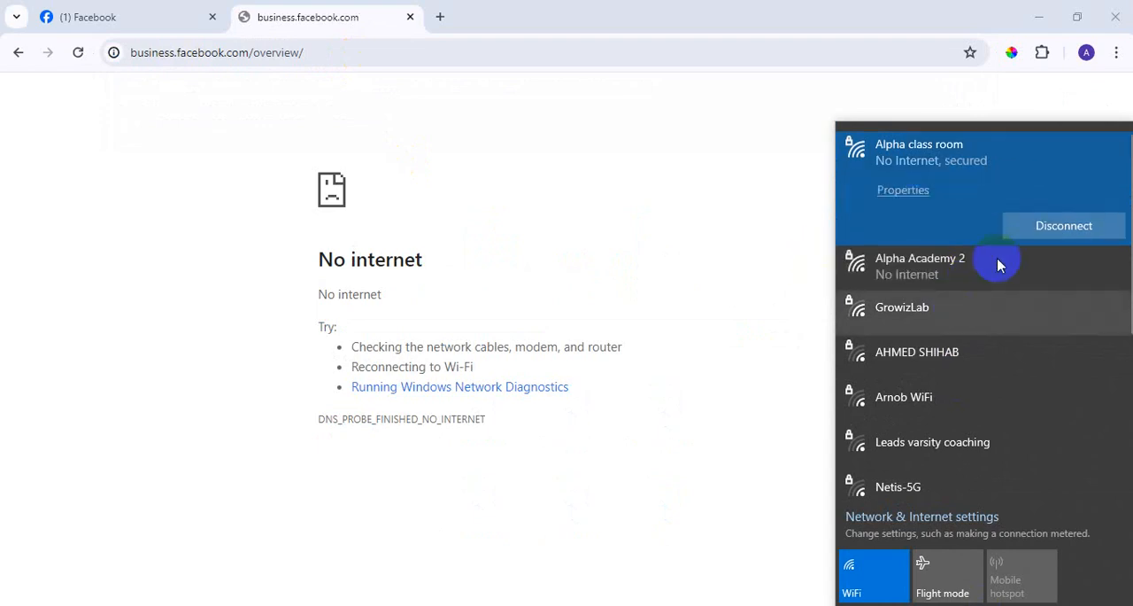
Try to reconnect the computer to the Alpha class room Wi-Fi network.
scroll(1001, 263, "down", 4)
scroll(997, 314, "up", 4)
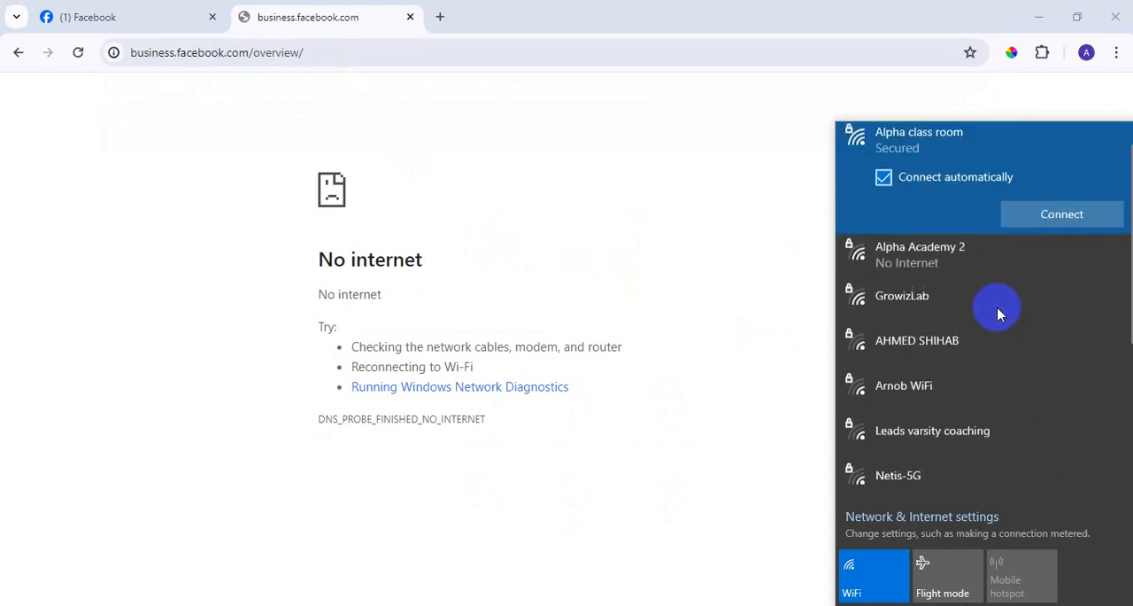
left_click(1094, 227)
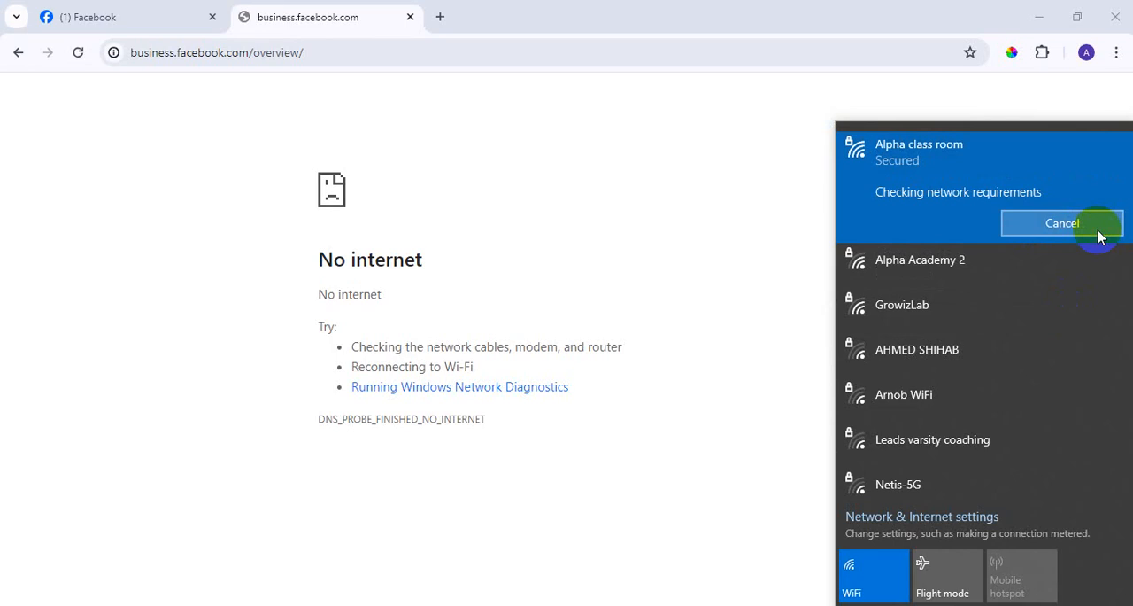
left_click(1087, 225)
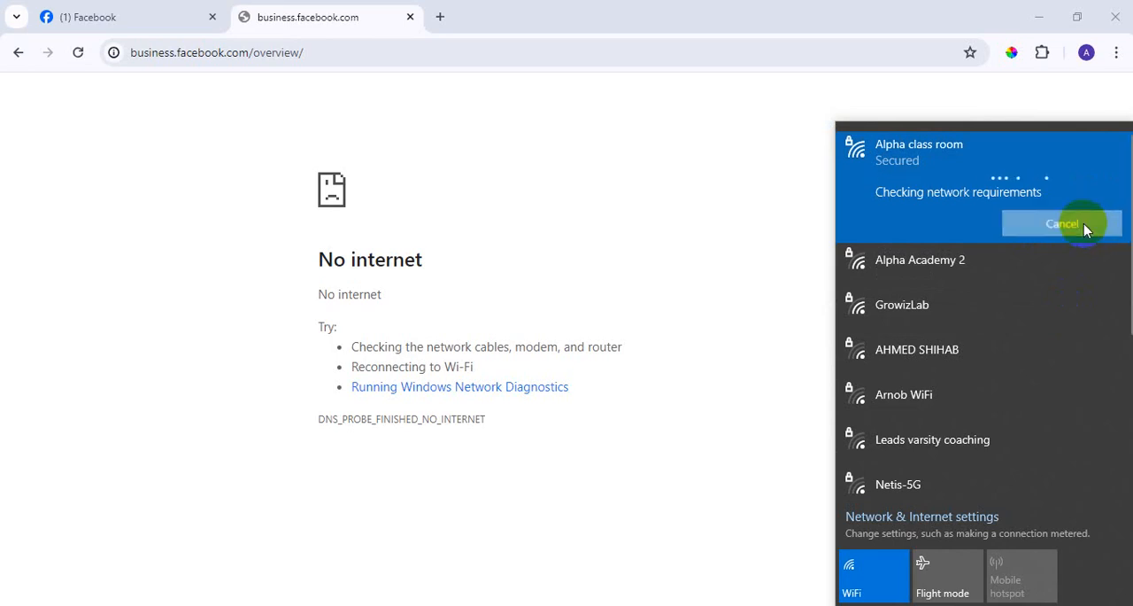
Try the Alpha Academy 2 Wi-Fi network again, followed by the Alpha Academy network.
left_click(946, 274)
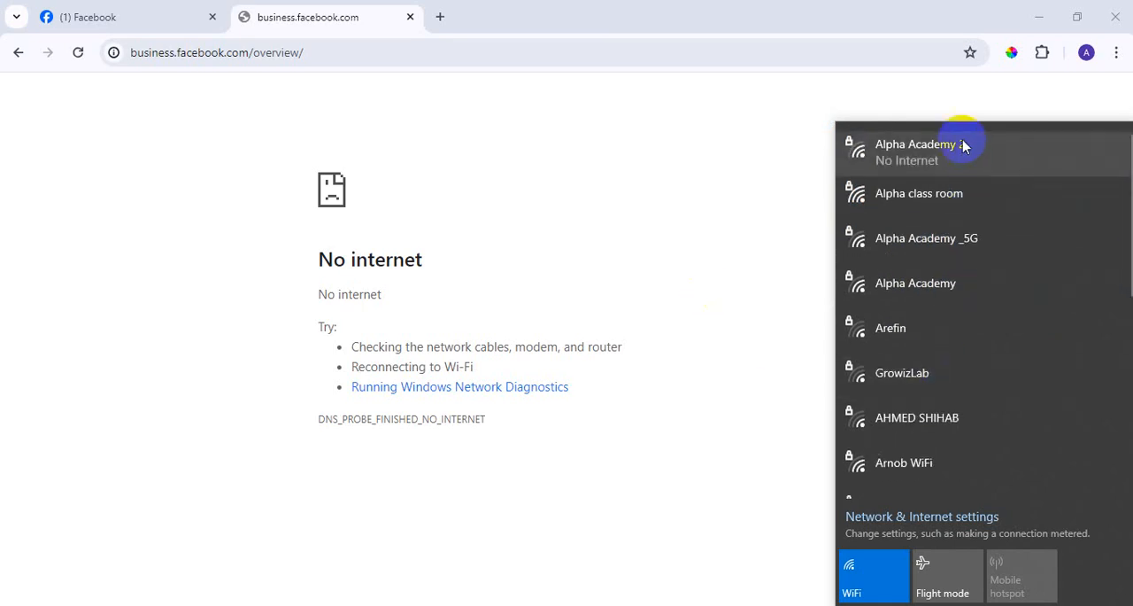
left_click(972, 308)
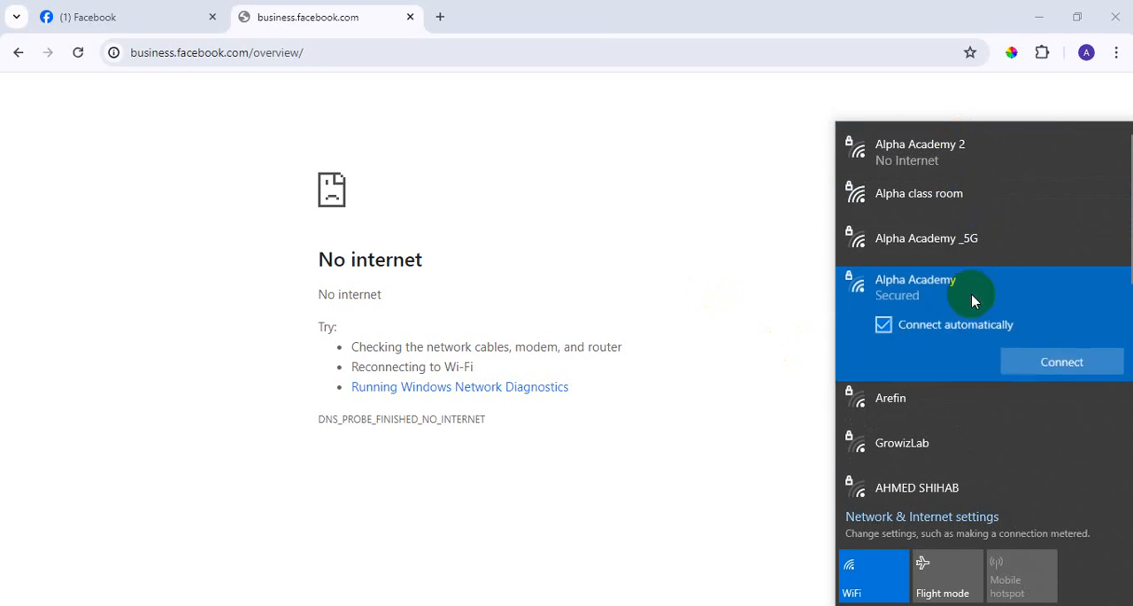
left_click(1090, 360)
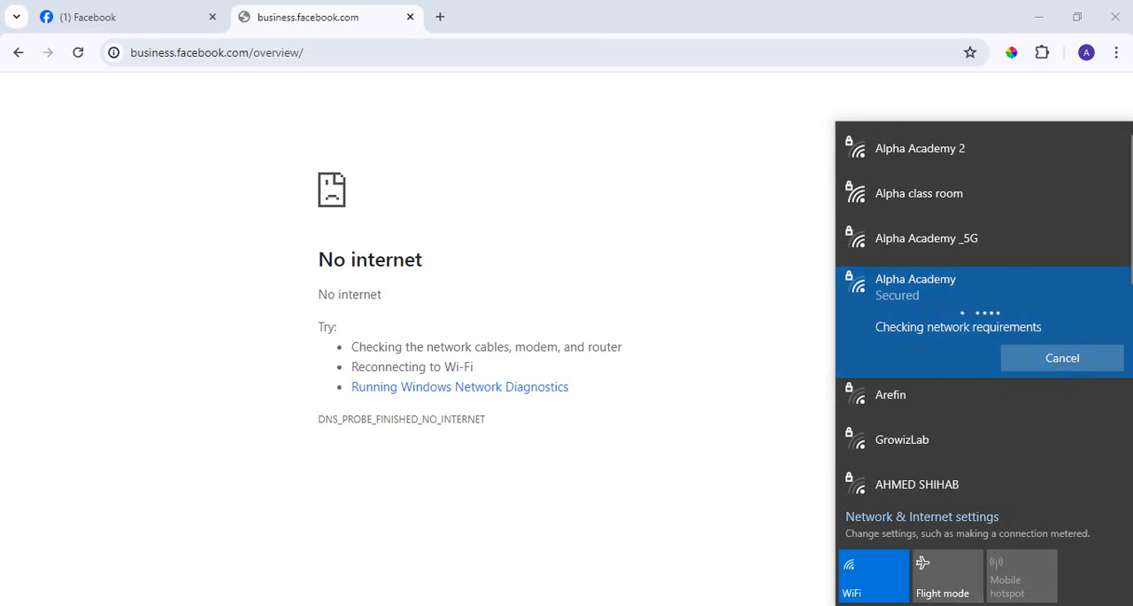
key("Escape")
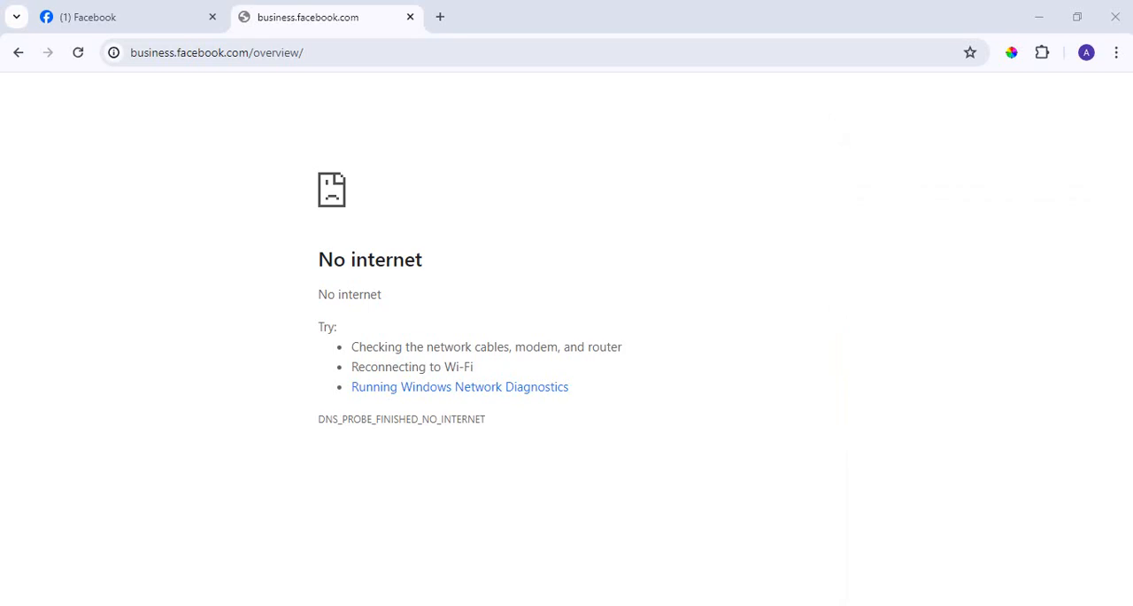
left_click(1012, 595)
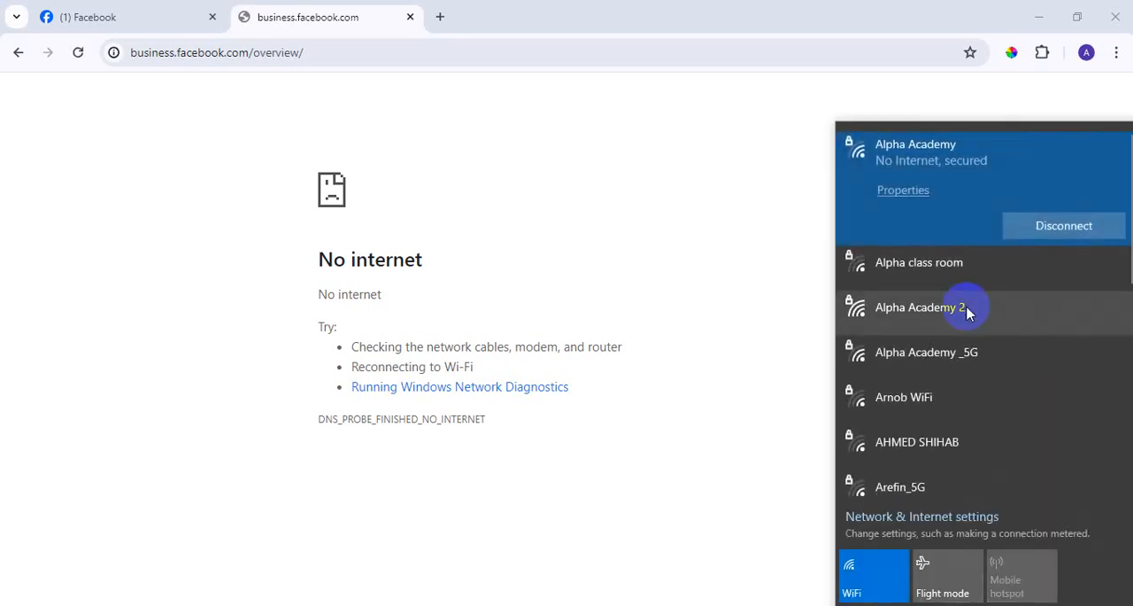
left_click(672, 295)
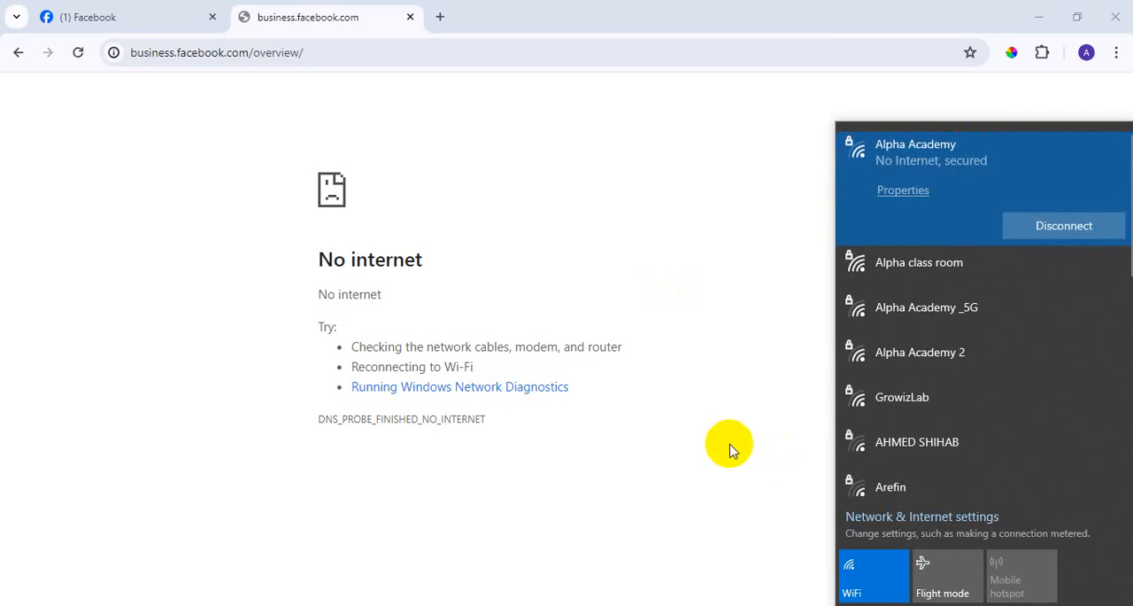
scroll(986, 257, "down", 3)
scroll(986, 270, "up", 3)
key("Escape")
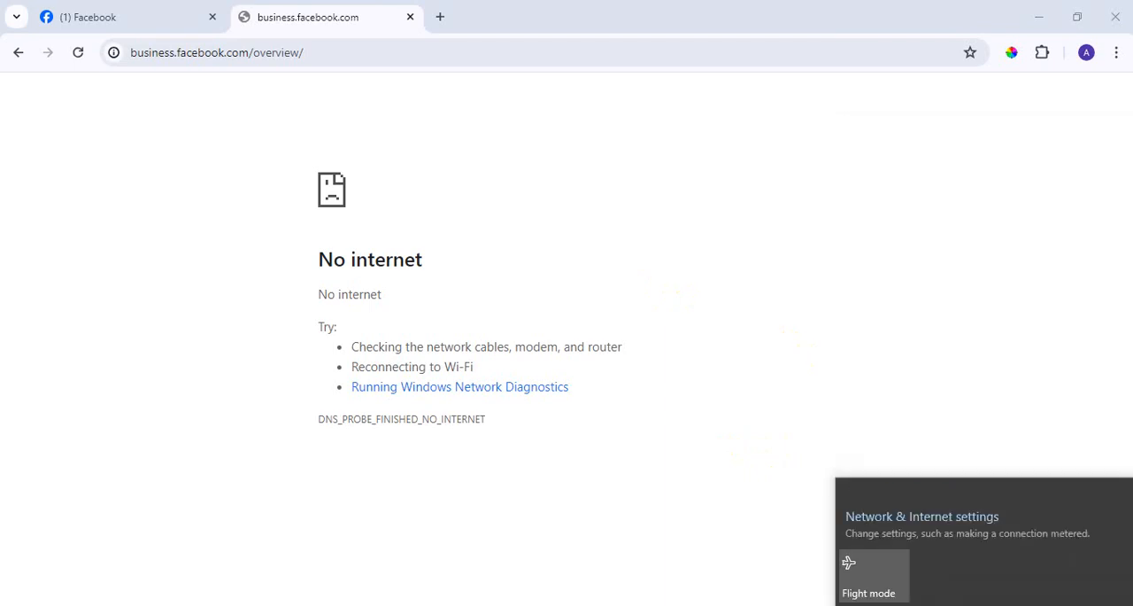
key("Escape")
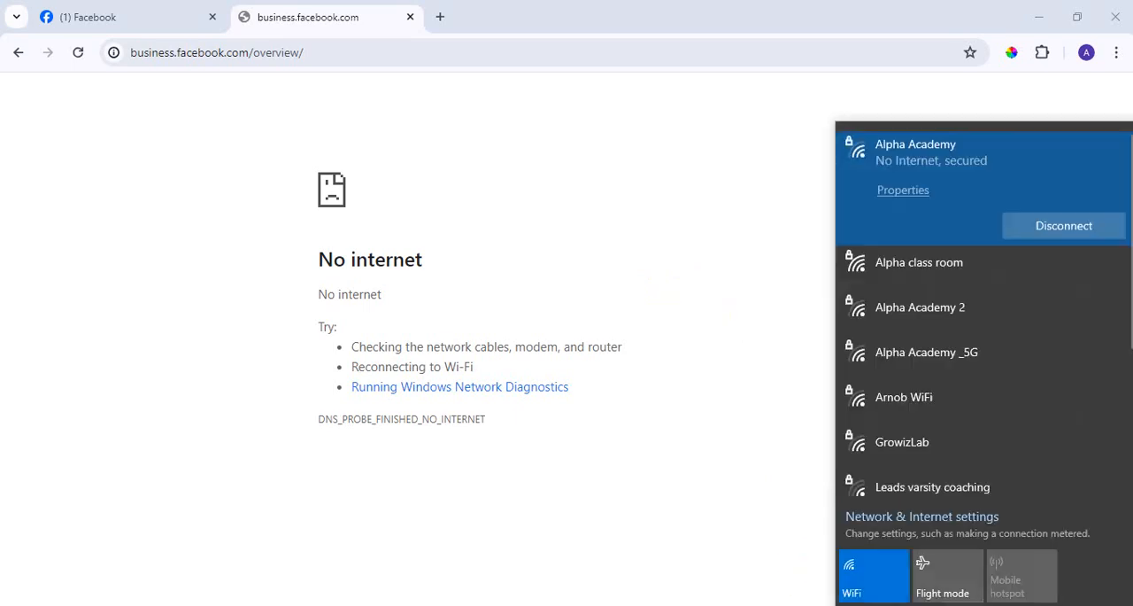
Connect to the Alpha Academy _5G Wi-Fi network and reload the business.facebook.com/overview/ page.
left_click(949, 354)
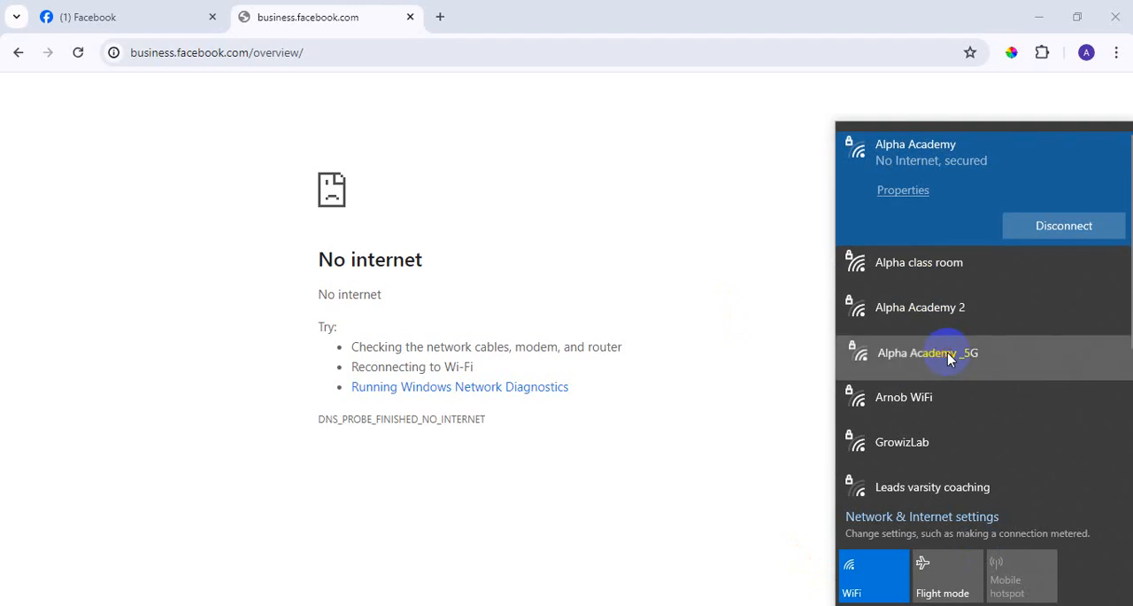
left_click(1025, 358)
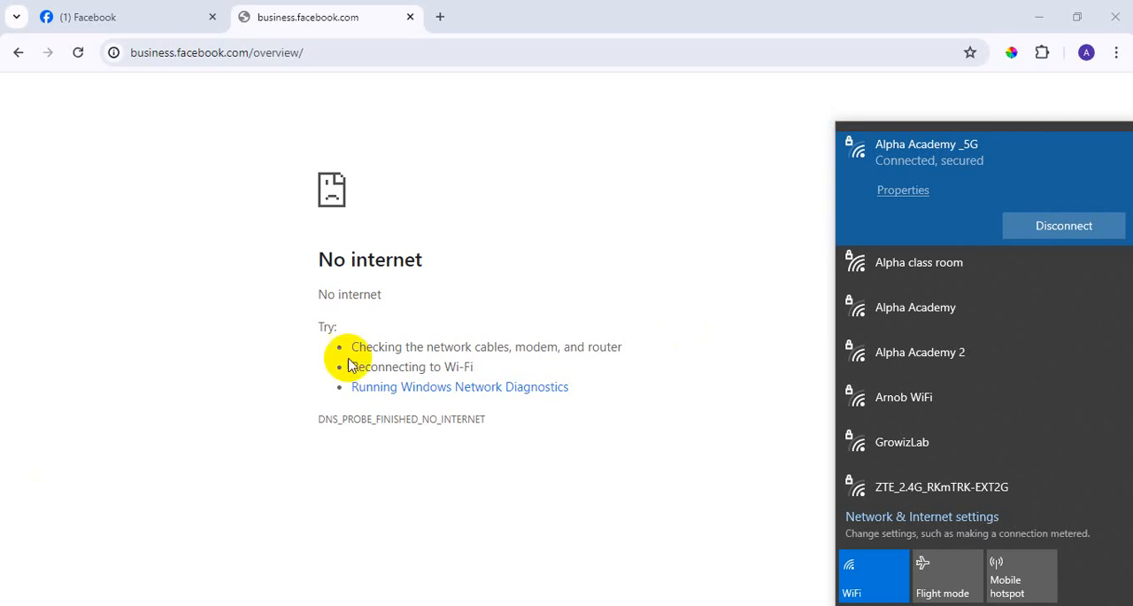
left_click(78, 54)
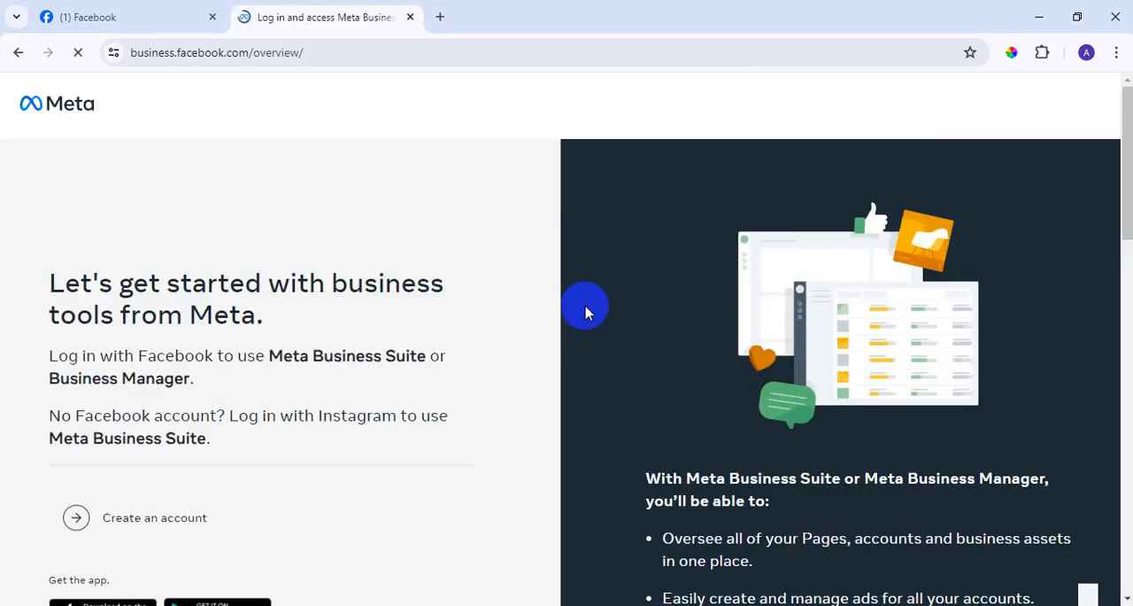
Look over the Meta business tools login page, and open Meta Business Suite from the Facebook home page.
scroll(375, 392, "down", 3)
scroll(376, 397, "up", 3)
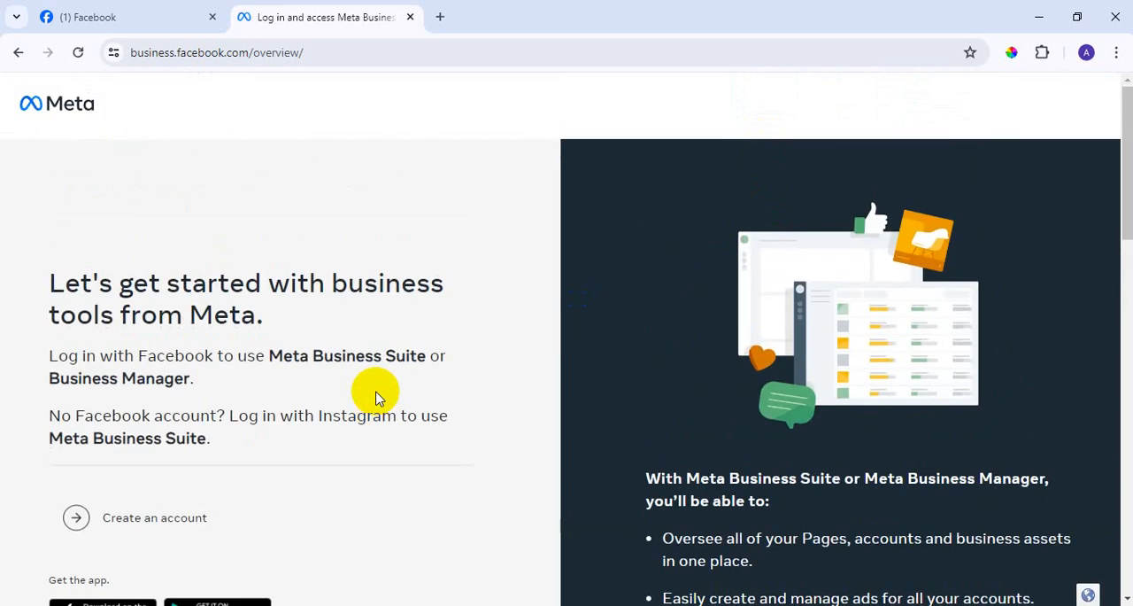
scroll(375, 398, "down", 2)
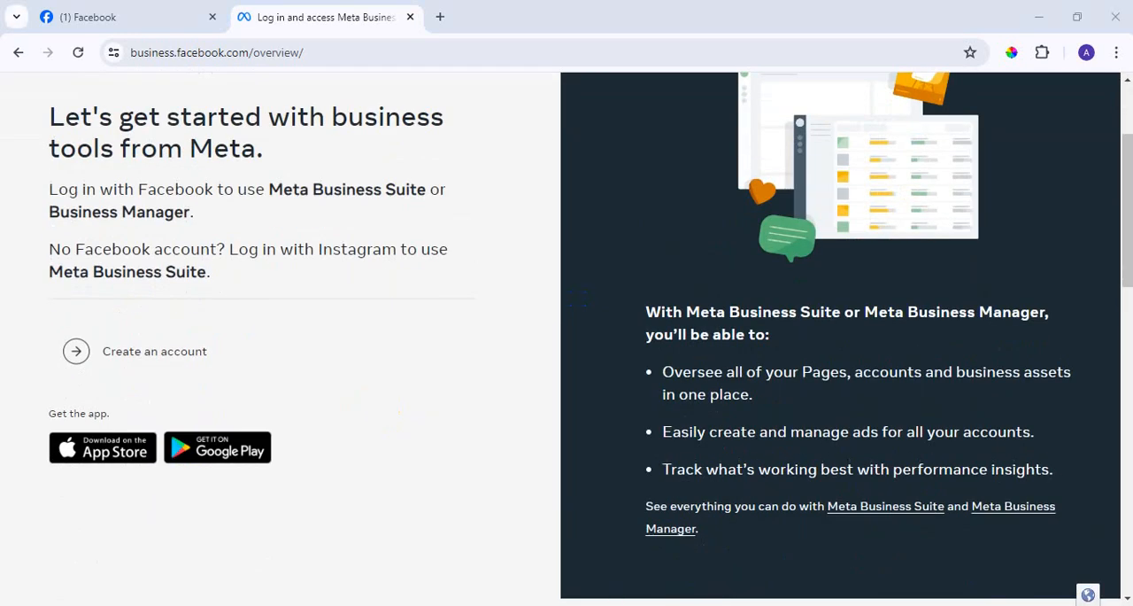
scroll(387, 332, "up", 2)
left_click(68, 15)
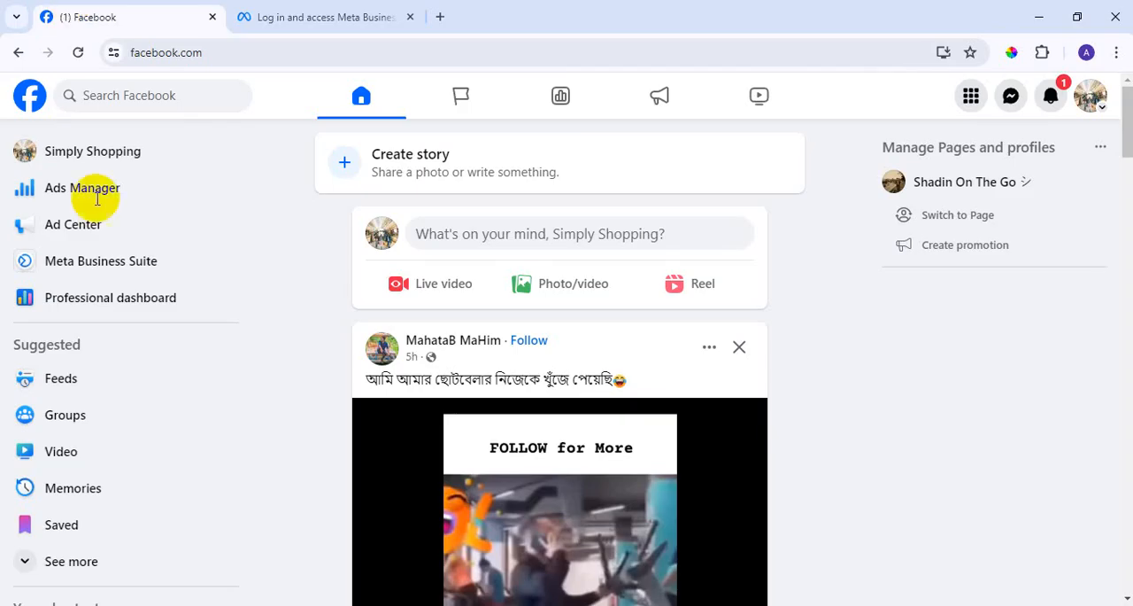
left_click(108, 266)
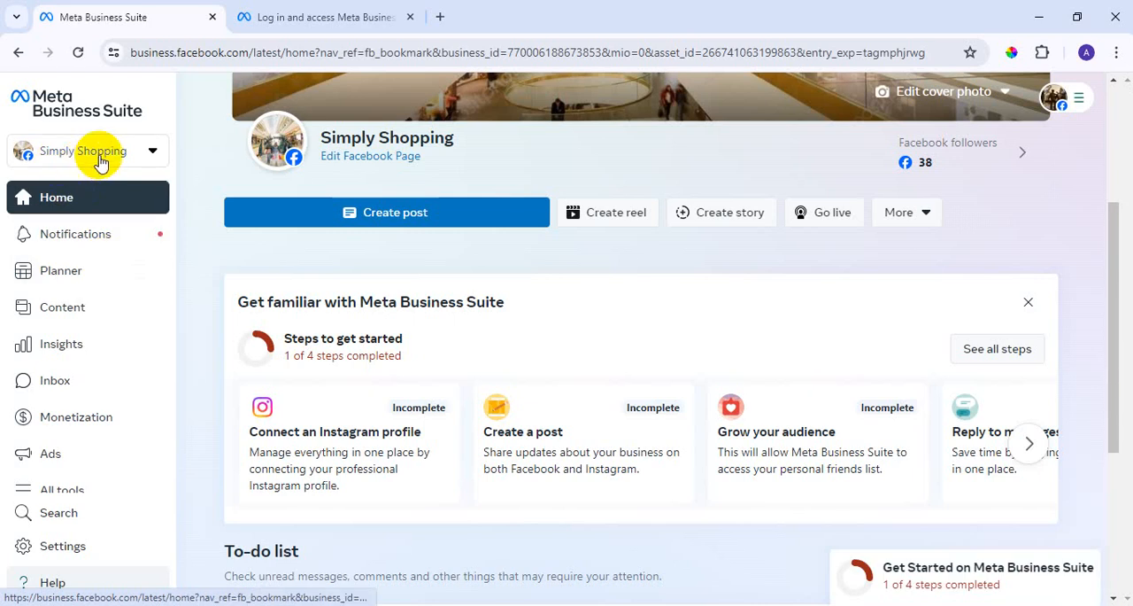
Go to Business Manager from Meta Business Suite and close the tab with the Meta business tools login page.
scroll(94, 266, "down", 1)
left_click(76, 589)
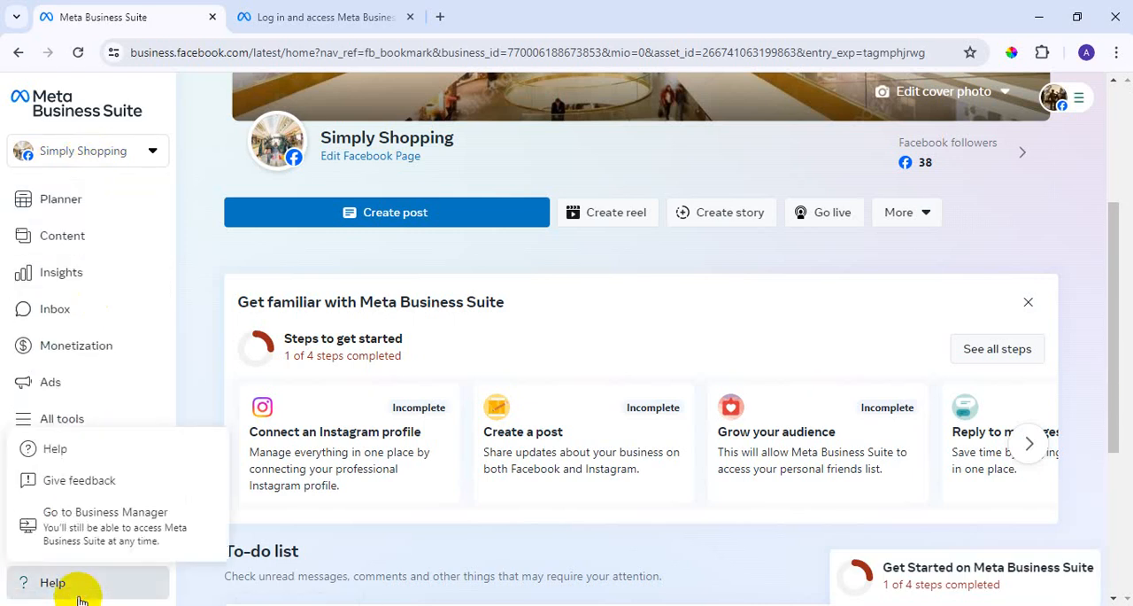
left_click(111, 545)
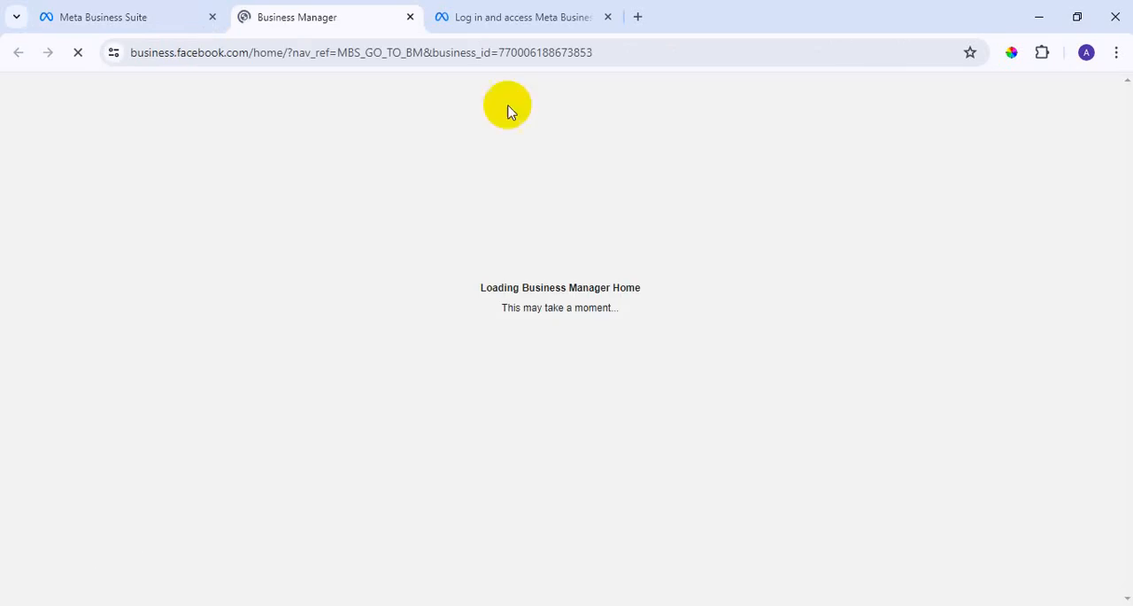
left_click(608, 17)
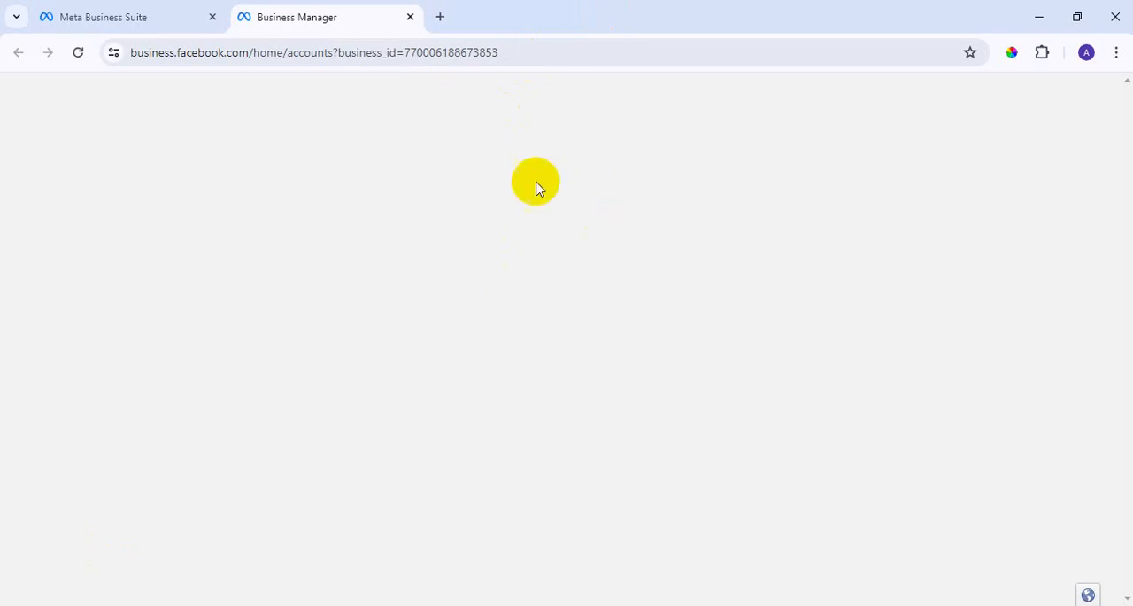
Reload the blank Business Manager page from its current address.
left_click(590, 51)
left_click(595, 51)
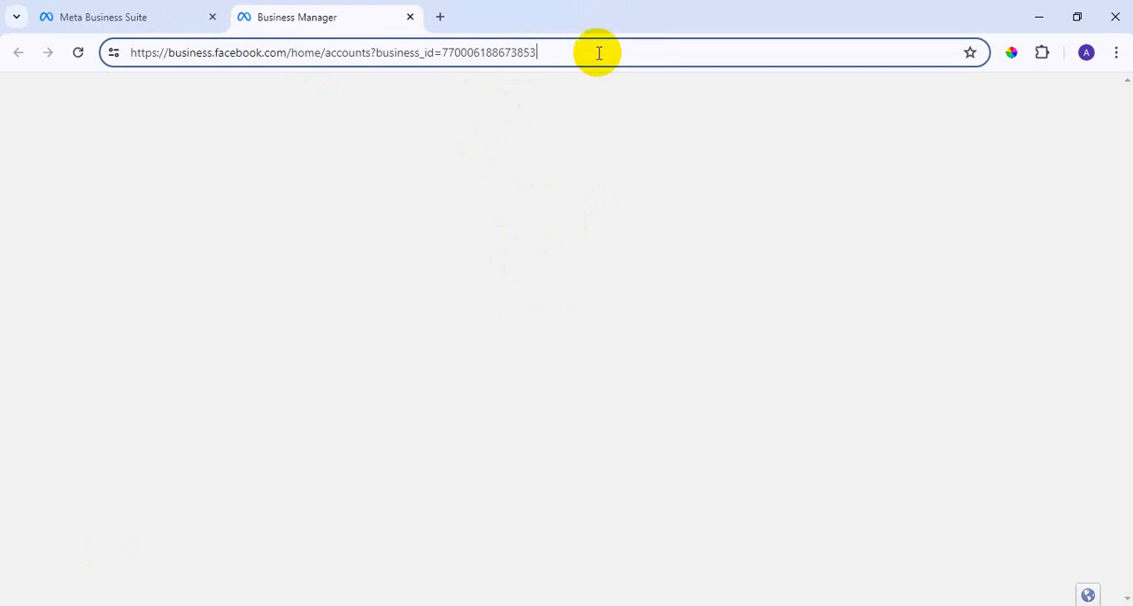
key("Return")
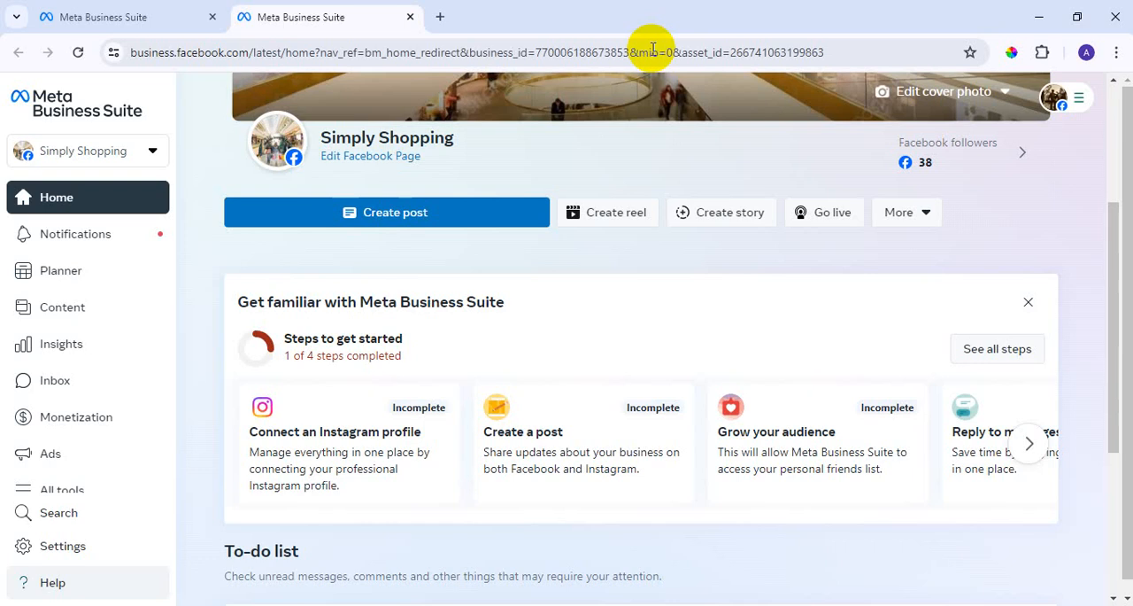
Switch from Meta Business Suite to Business Manager again and open the Business settings for Shadin Market.
left_click(56, 586)
left_click(92, 533)
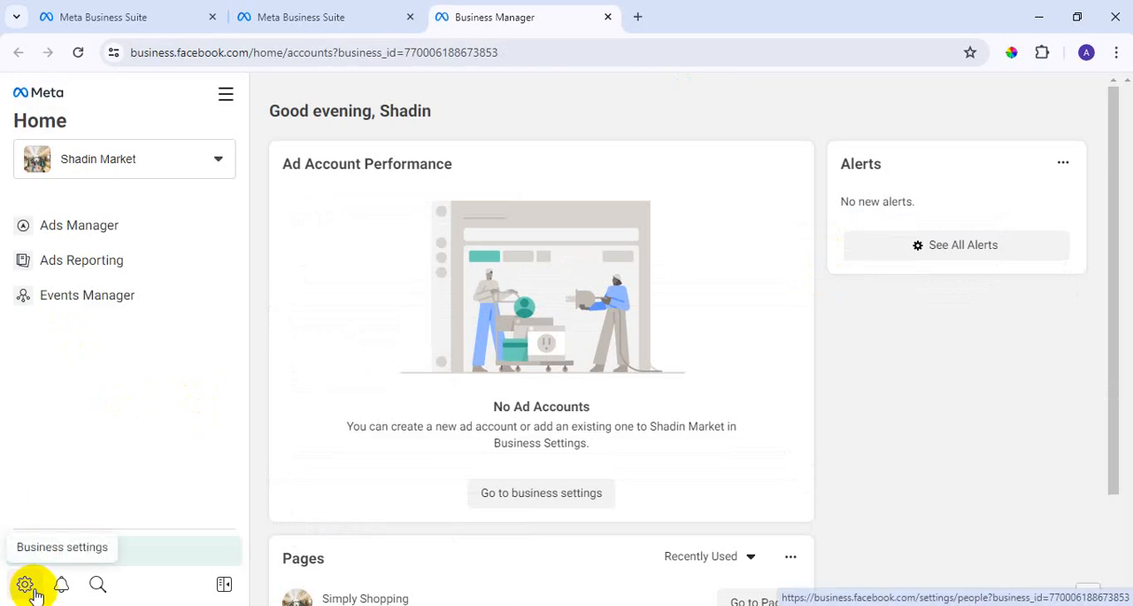
left_click(228, 95)
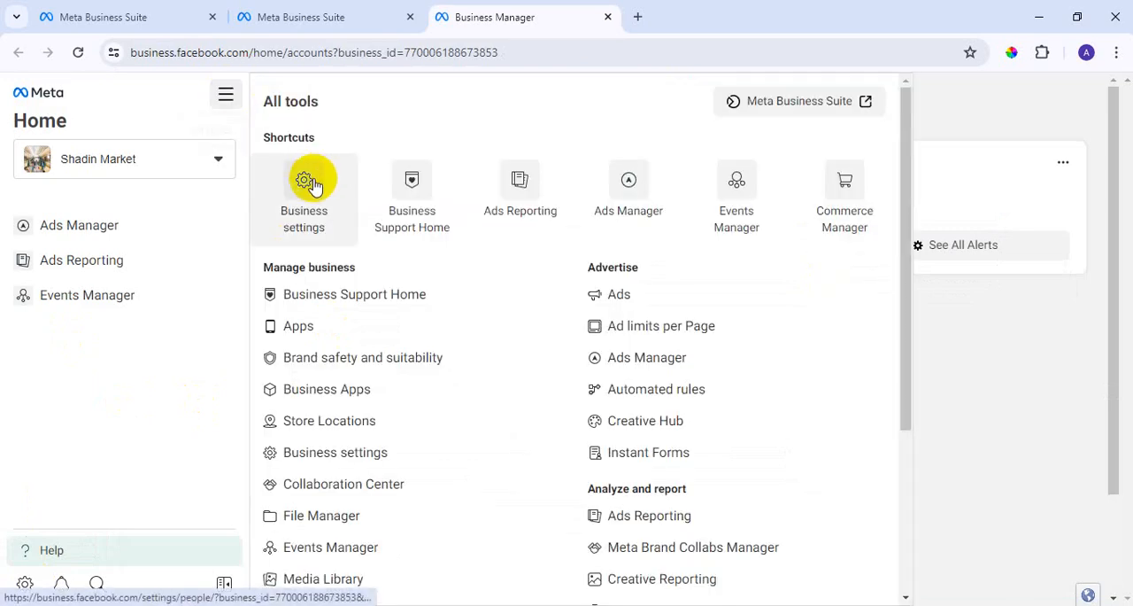
left_click(24, 585)
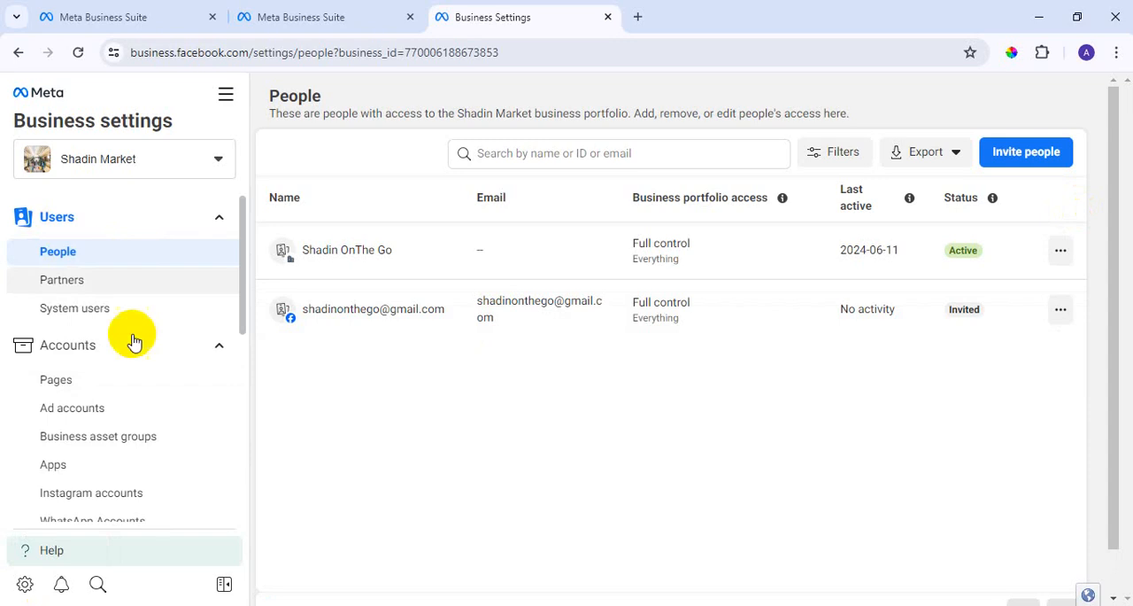
Look through the Business settings sections and open Business asset groups under Accounts.
scroll(127, 379, "down", 4)
scroll(124, 407, "up", 3)
scroll(121, 310, "down", 4)
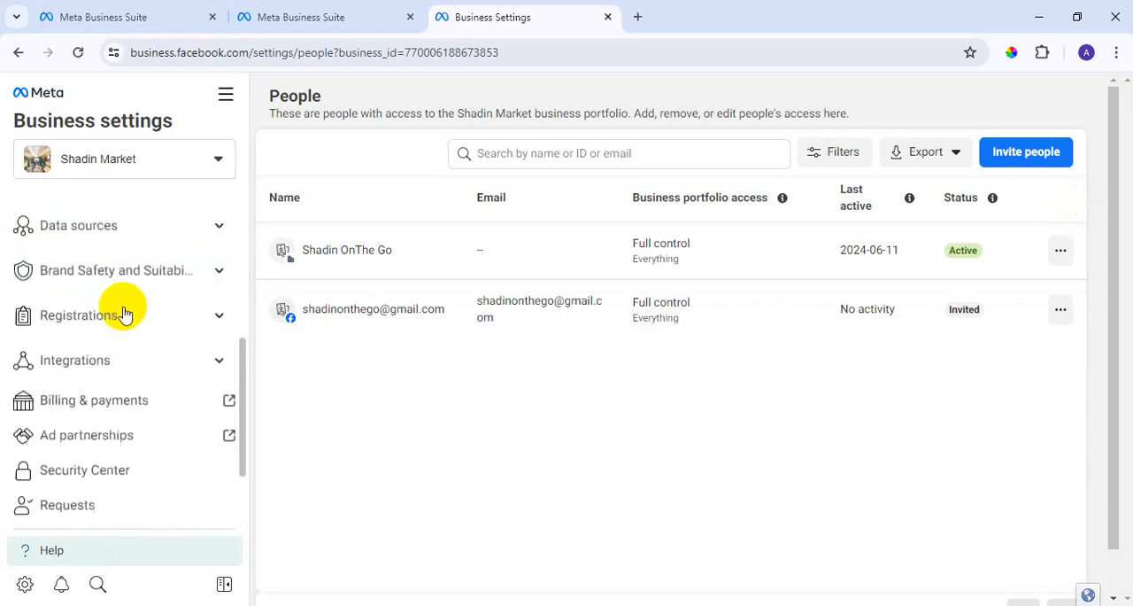
scroll(142, 429, "up", 4)
scroll(142, 428, "up", 2)
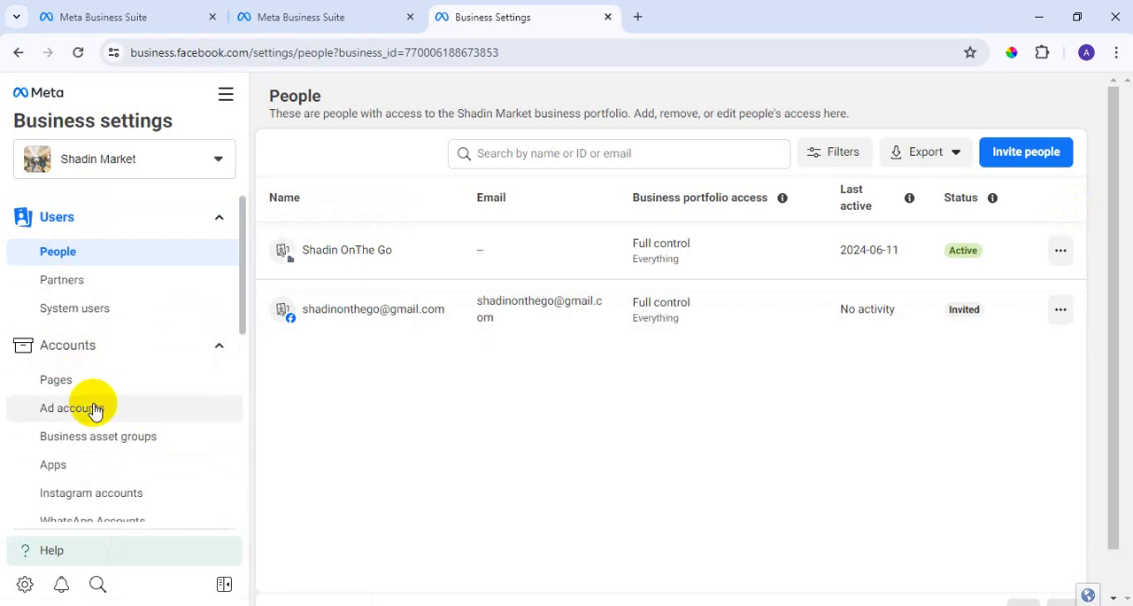
scroll(115, 372, "down", 2)
left_click(113, 354)
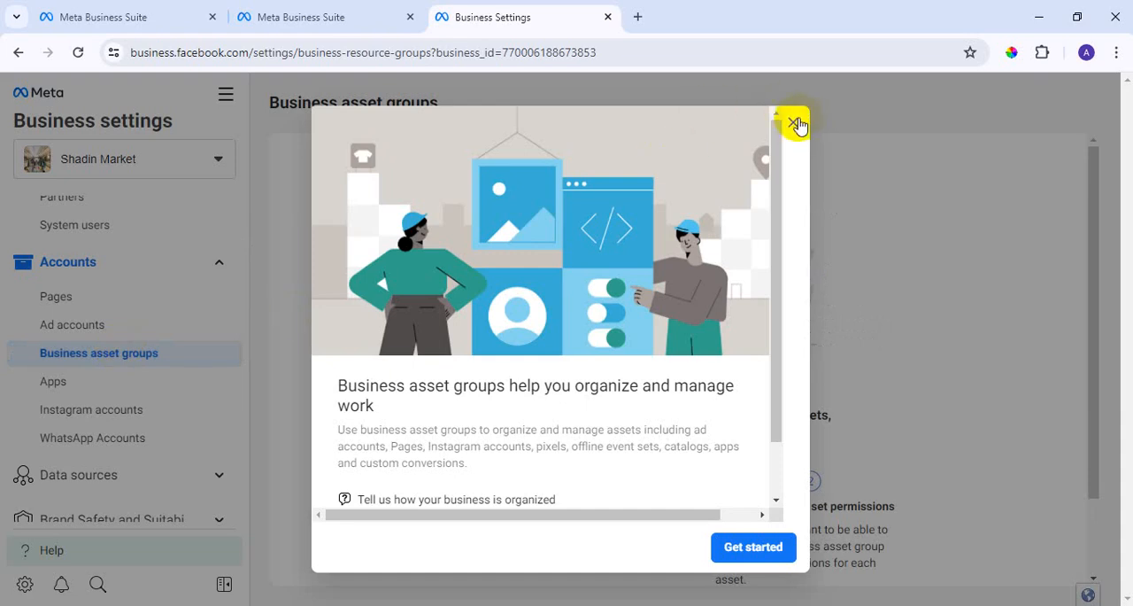
Dismiss the Business asset groups introduction, open Ad accounts and review the details of the ad account restriction.
left_click(794, 122)
left_click(83, 327)
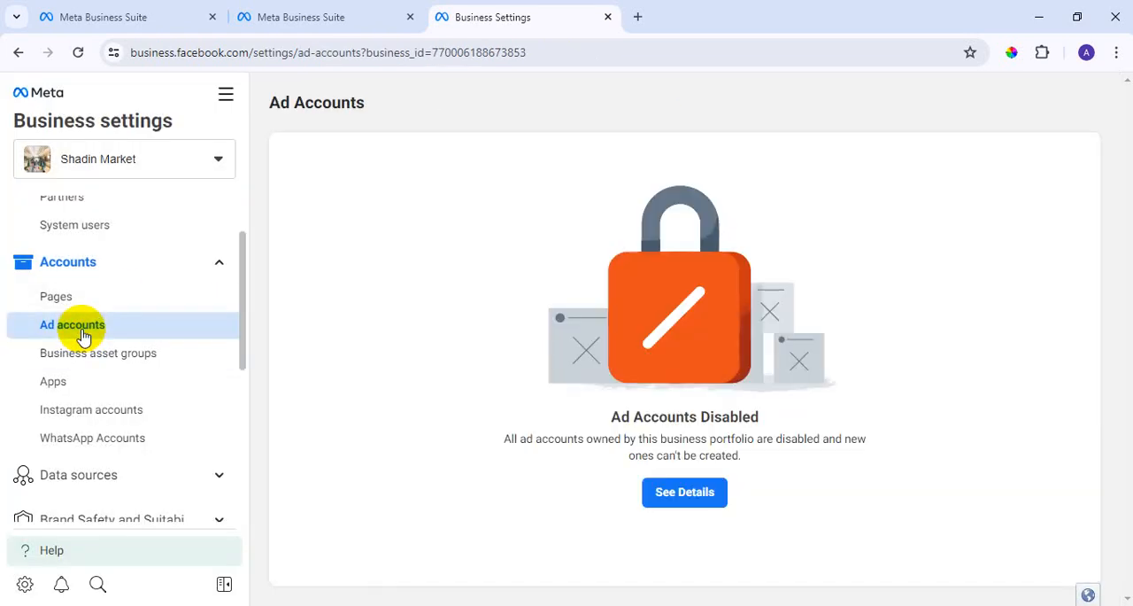
left_click(693, 501)
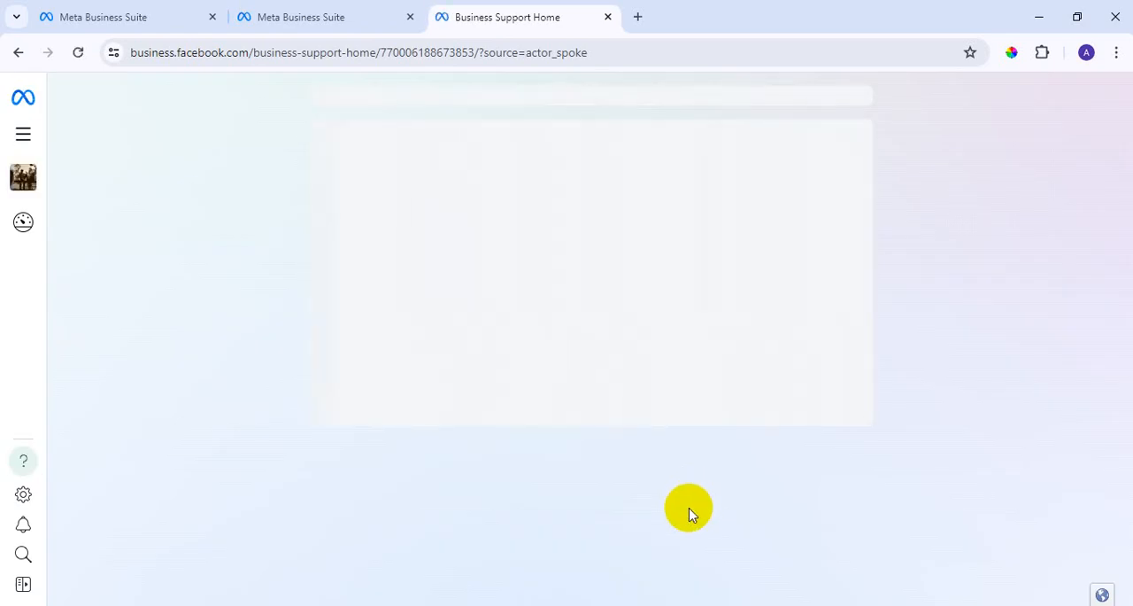
scroll(480, 365, "down", 3)
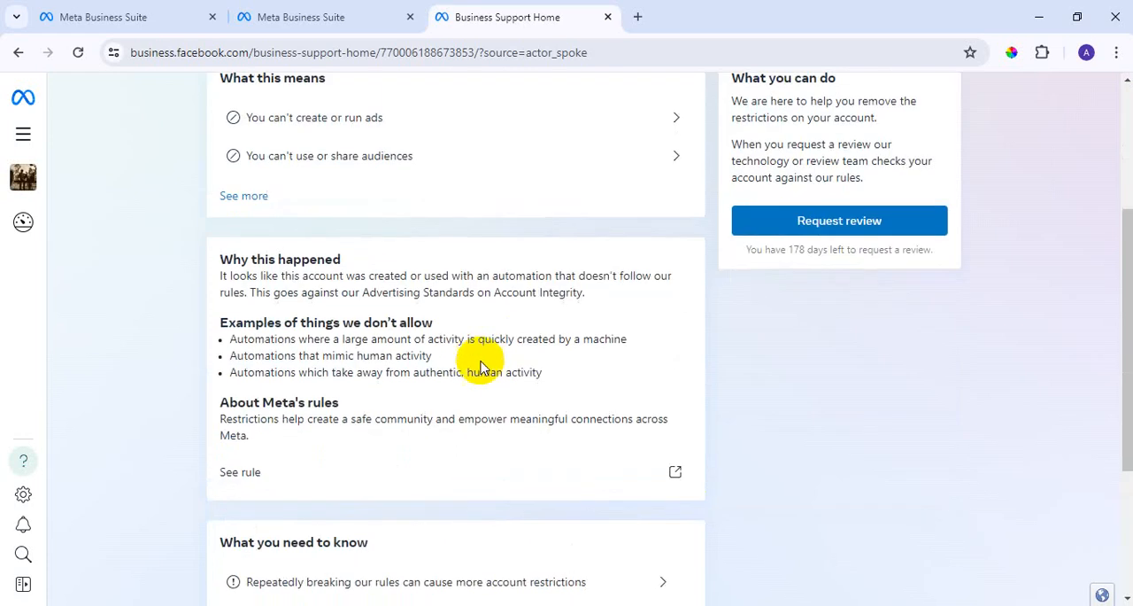
scroll(509, 438, "up", 3)
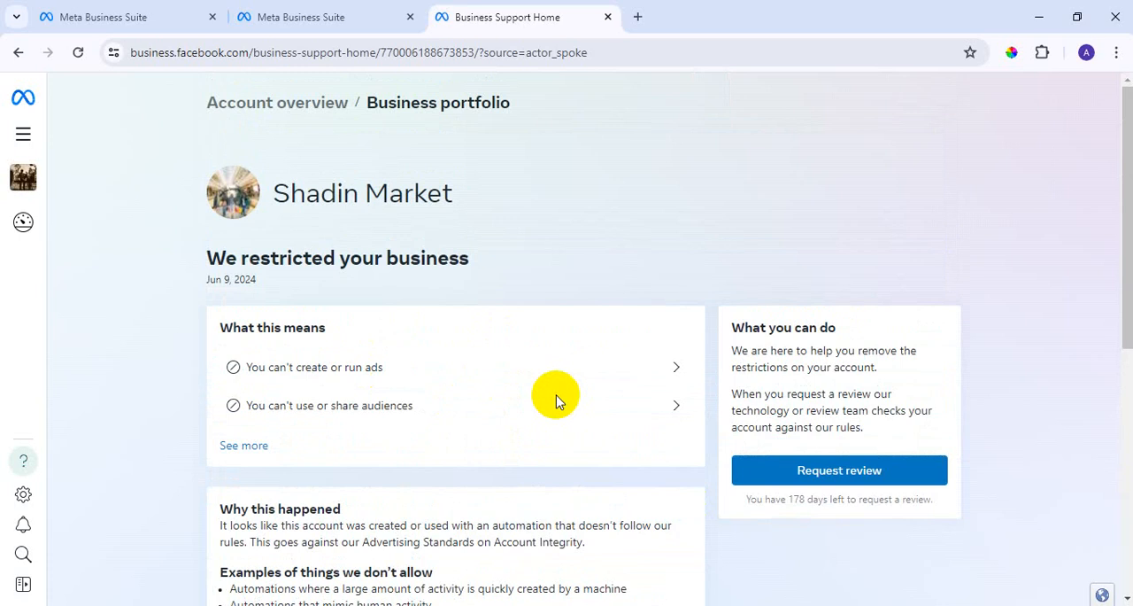
scroll(556, 401, "down", 6)
scroll(558, 403, "up", 6)
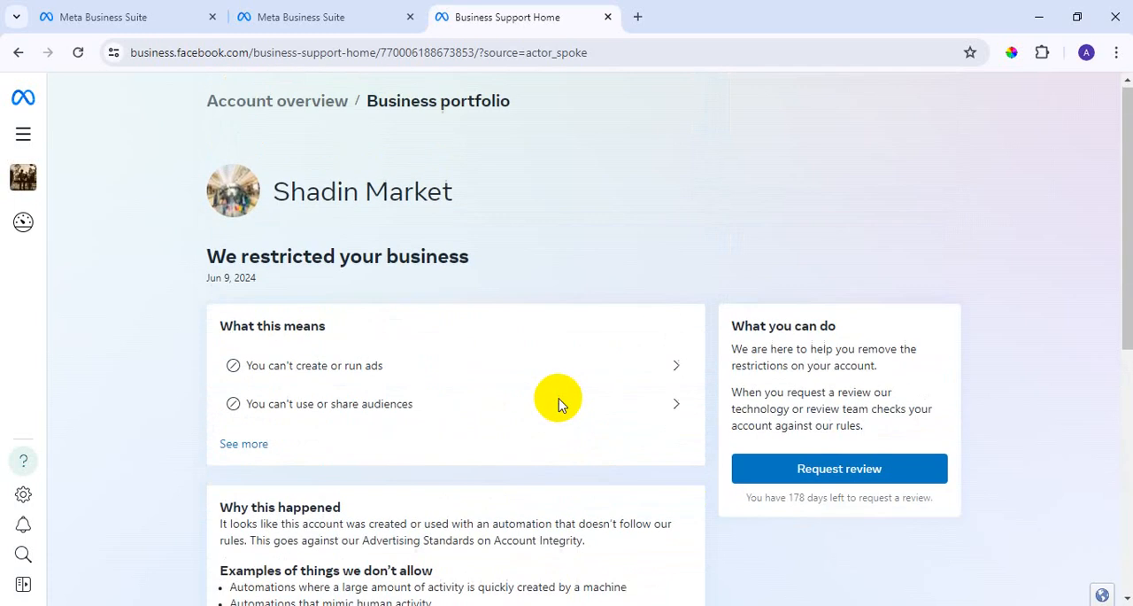
Return to Business settings and look at the Business asset groups and Apps pages, dismissing the asset groups introduction.
left_click(268, 14)
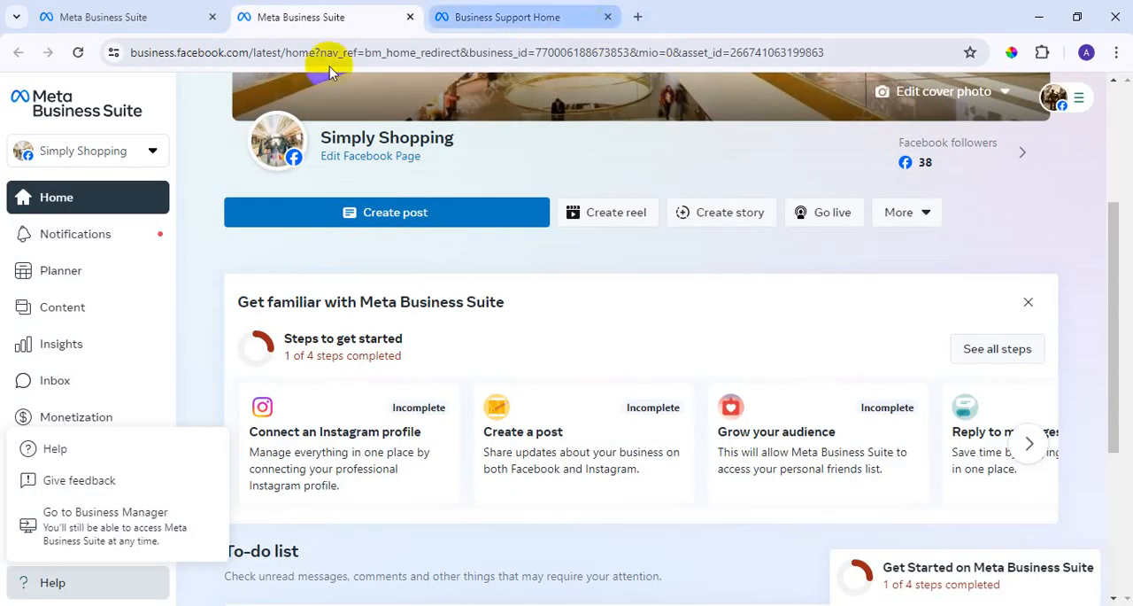
left_click(505, 15)
left_click(19, 53)
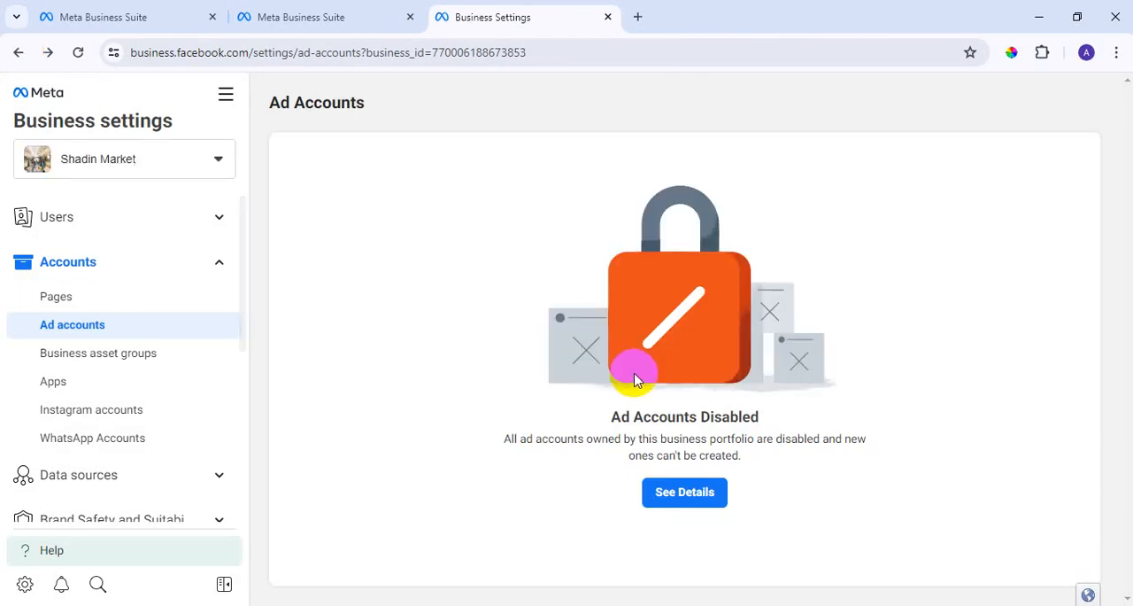
left_click(112, 362)
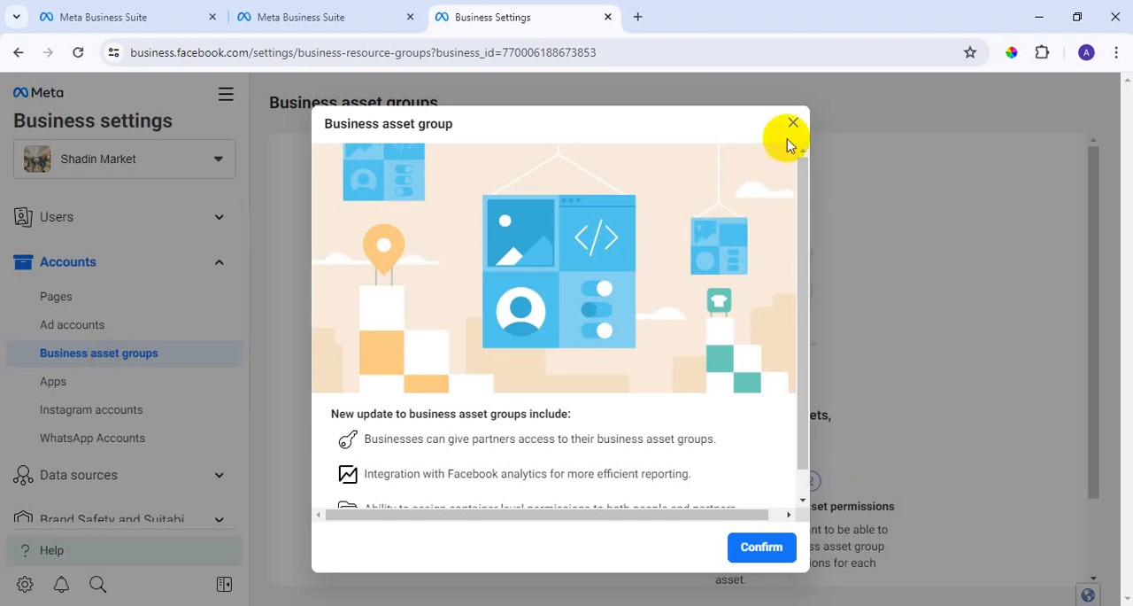
left_click(792, 123)
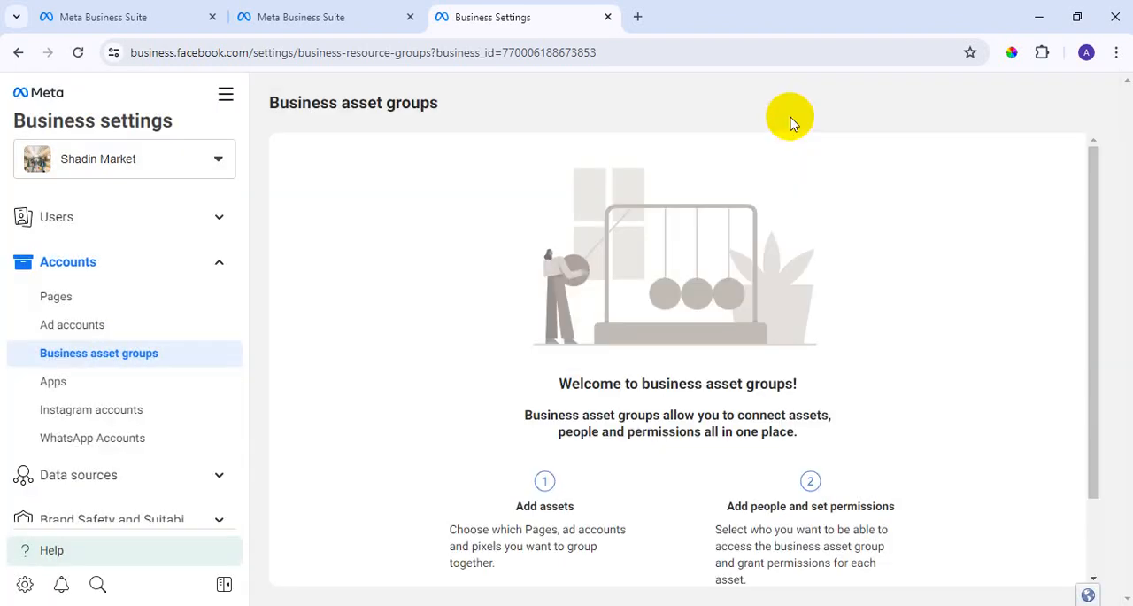
left_click(86, 383)
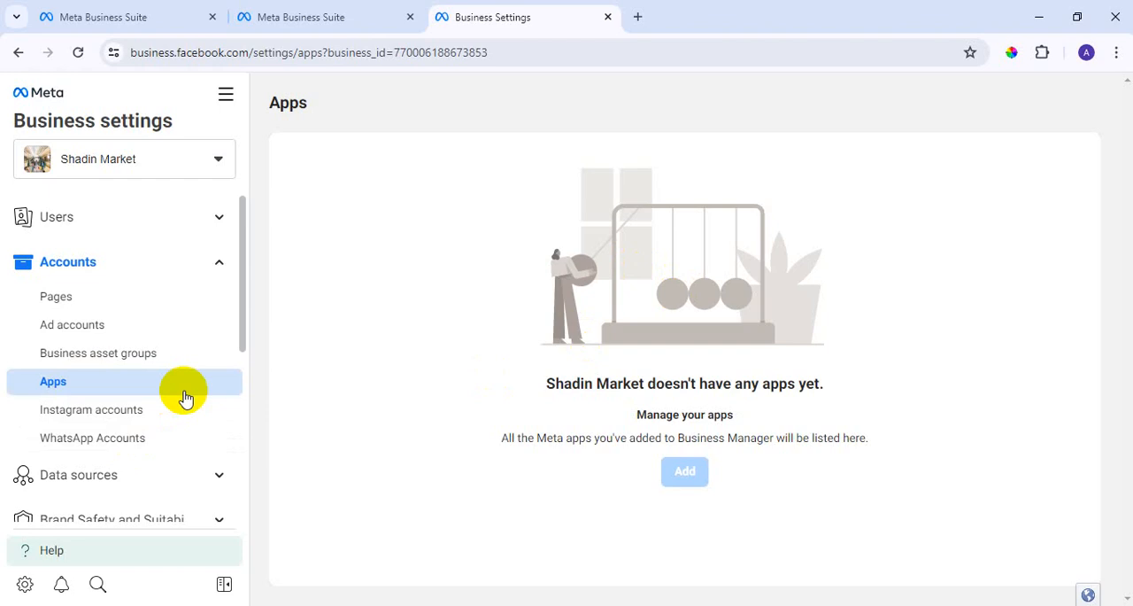
mouse_move(690, 481)
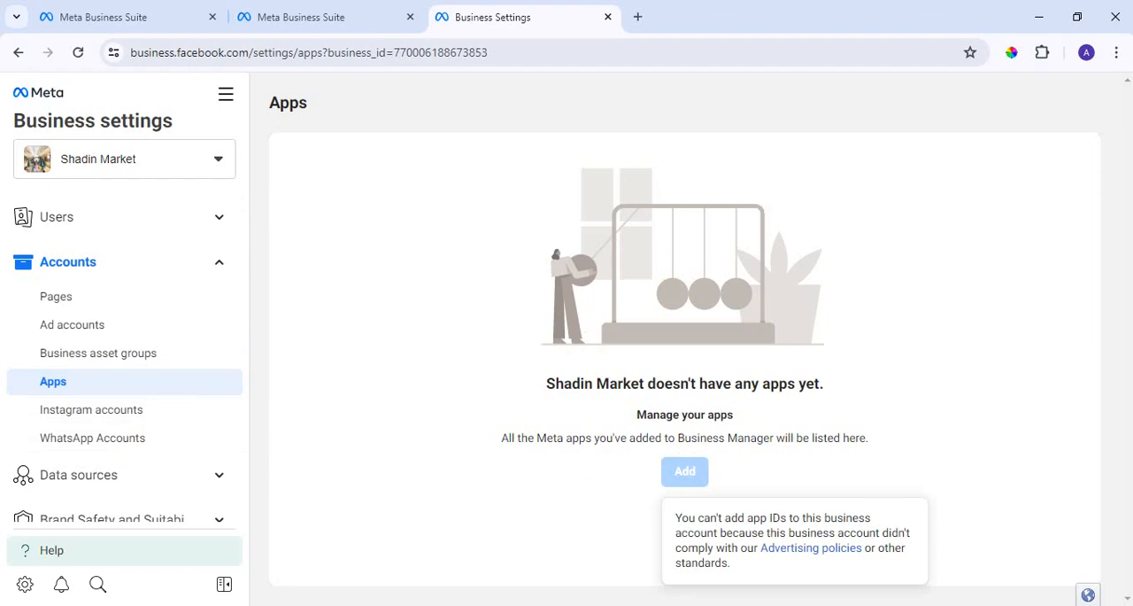
Look at the option for adding an Instagram account under Instagram accounts and close it without connecting one.
left_click(99, 416)
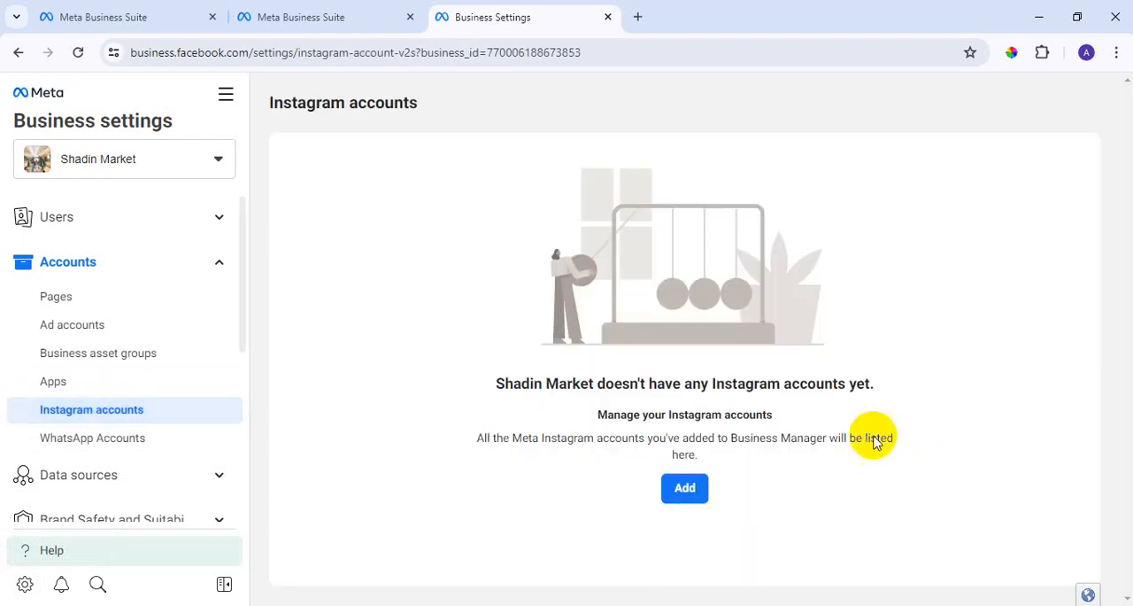
left_click(691, 489)
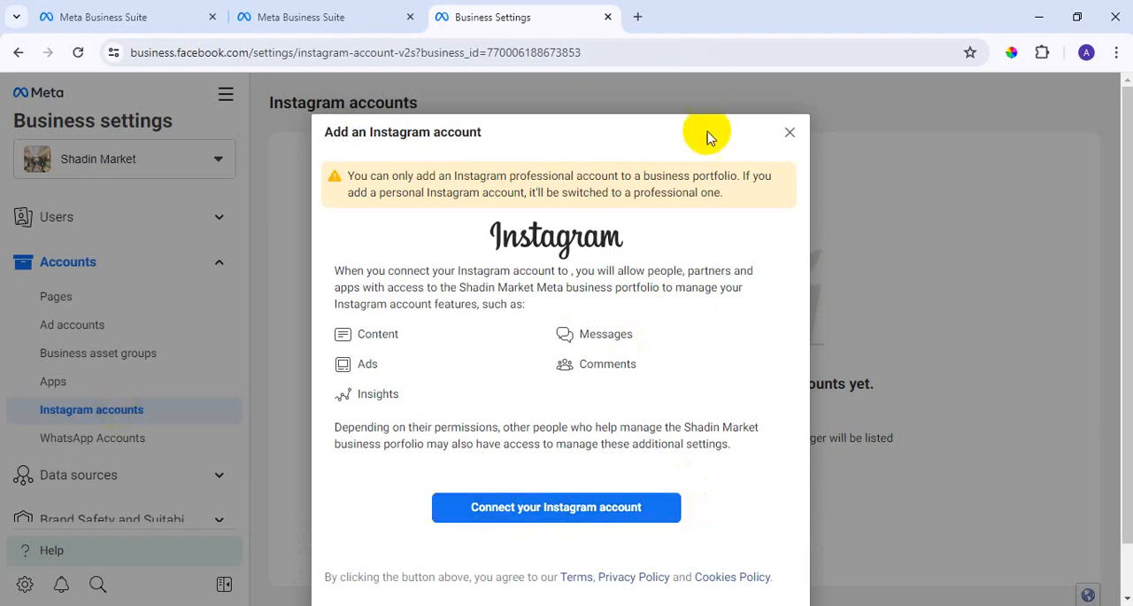
left_click(789, 132)
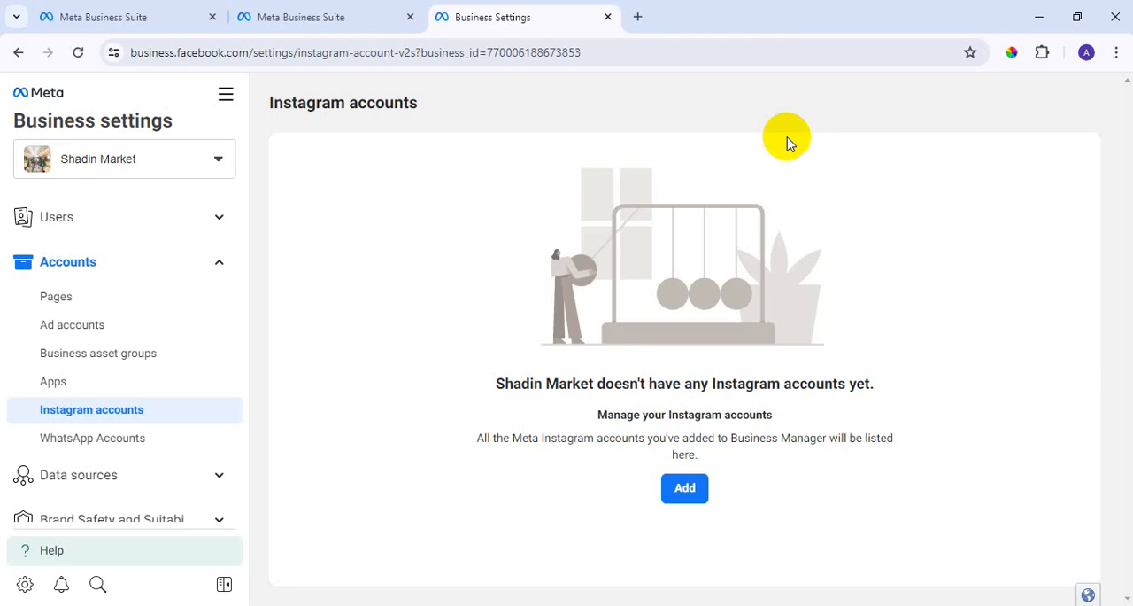
Examine the phone number and country code entry for adding a WhatsApp Business App account, leaving without adding one.
left_click(63, 447)
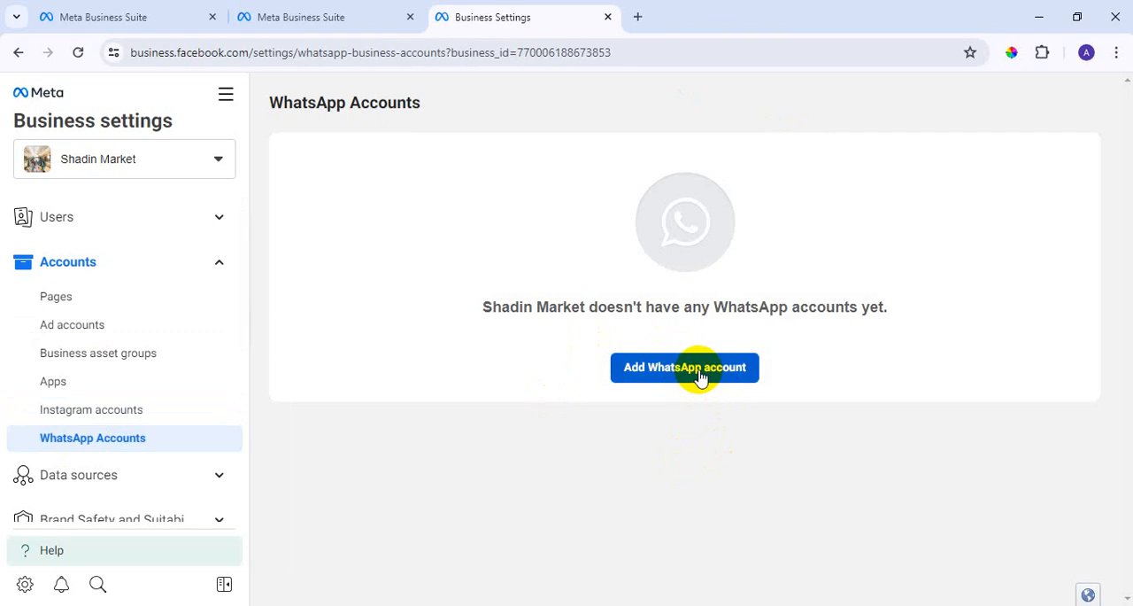
left_click(700, 374)
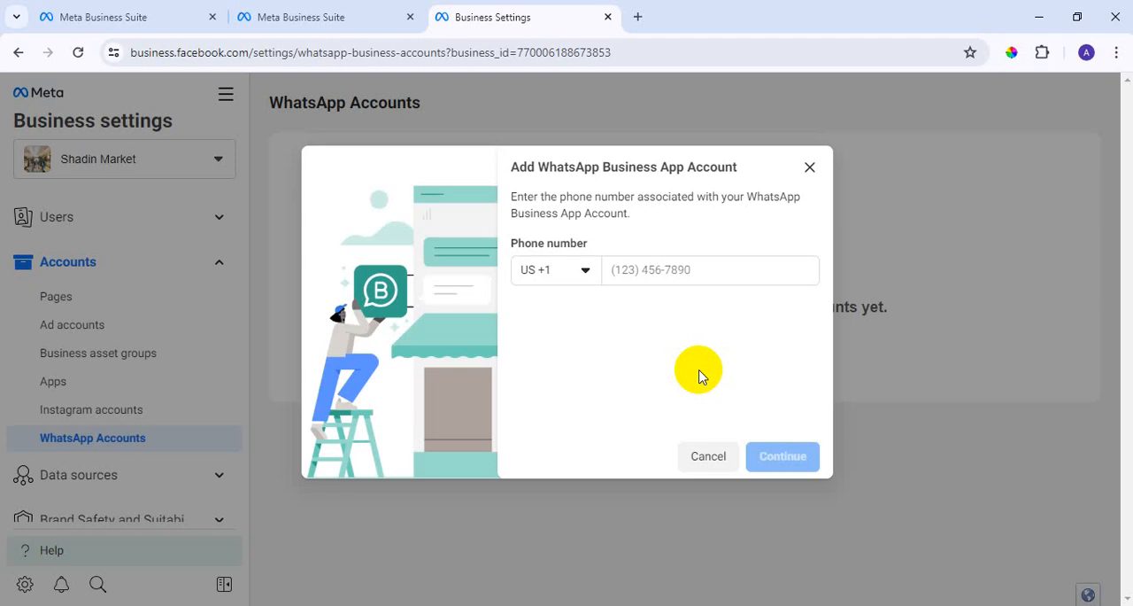
left_click_drag(511, 194, 693, 220)
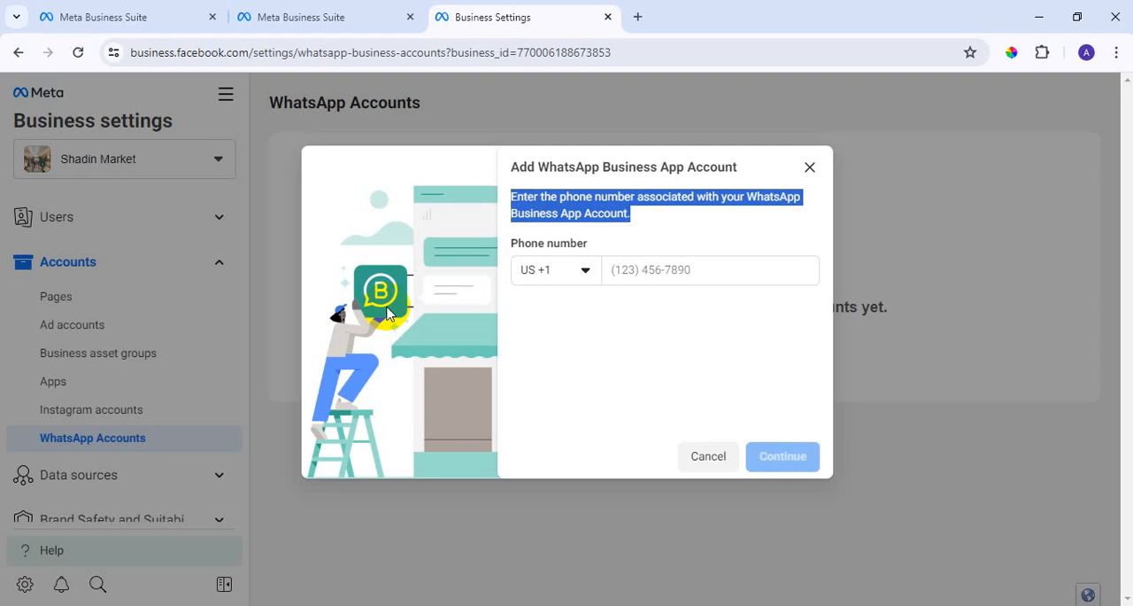
left_click(695, 222)
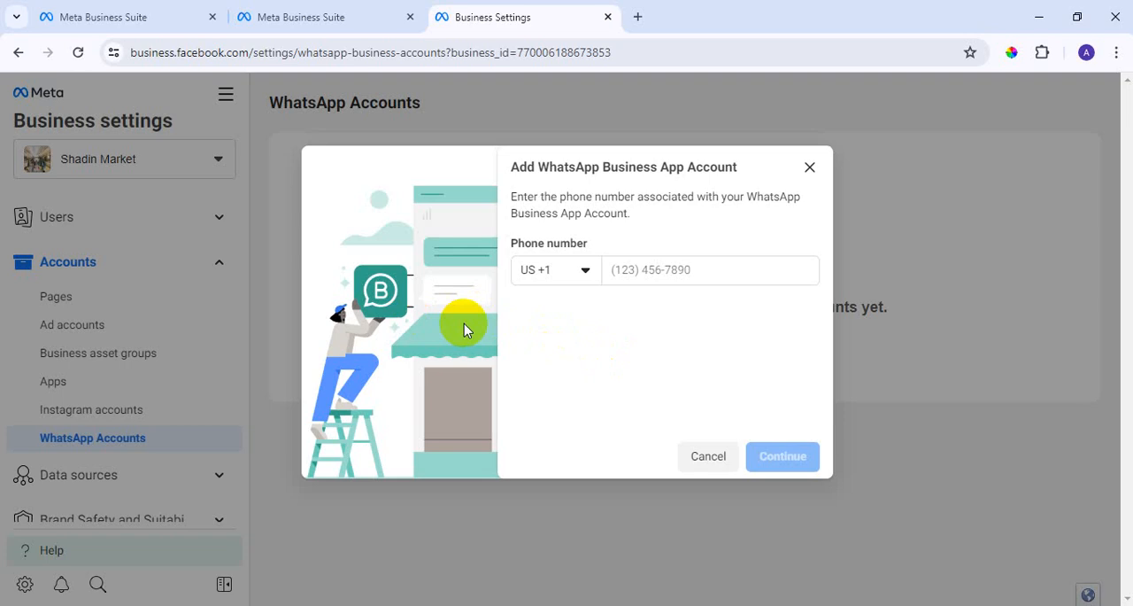
left_click(584, 273)
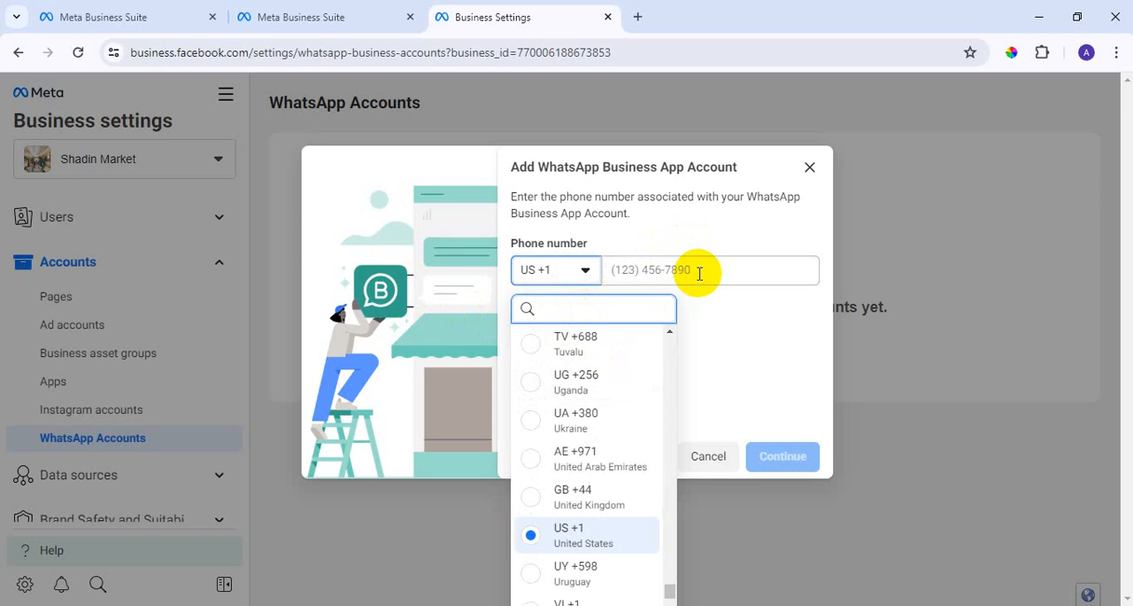
left_click(809, 168)
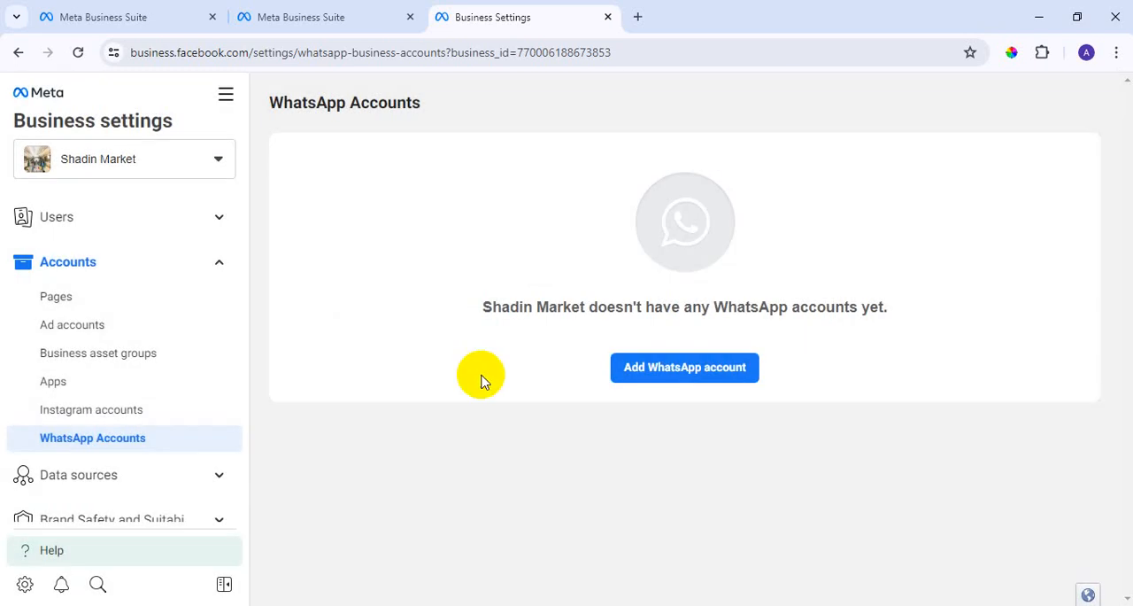
Expand Data sources in the Business settings and look through the asset types listed under it.
scroll(155, 392, "down", 1)
scroll(155, 392, "down", 1)
left_click(220, 307)
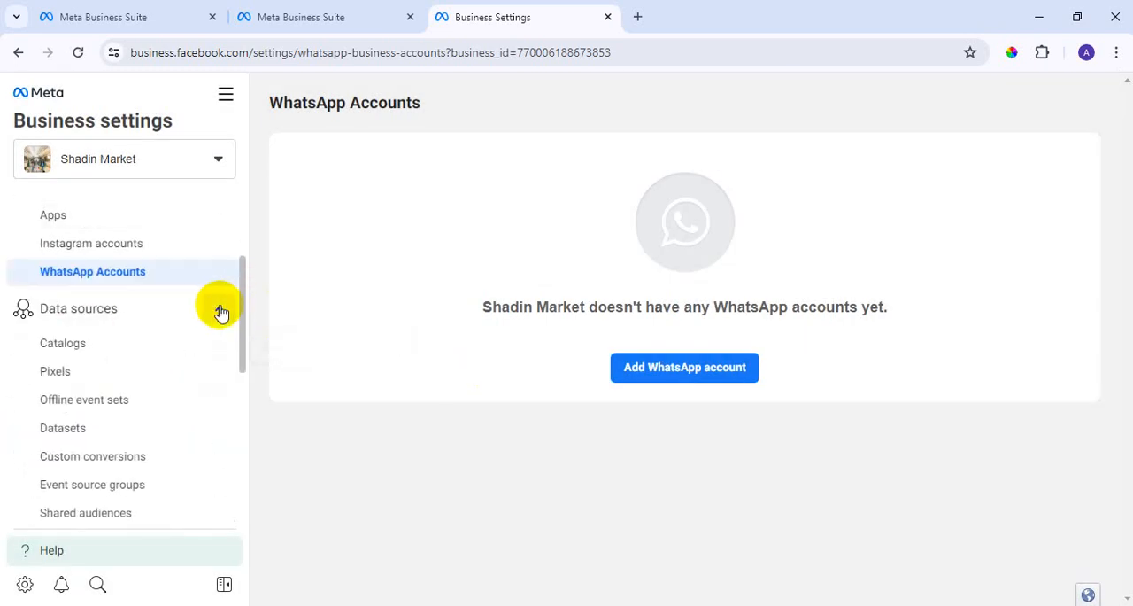
scroll(174, 355, "down", 1)
scroll(174, 355, "down", 1)
scroll(169, 380, "up", 1)
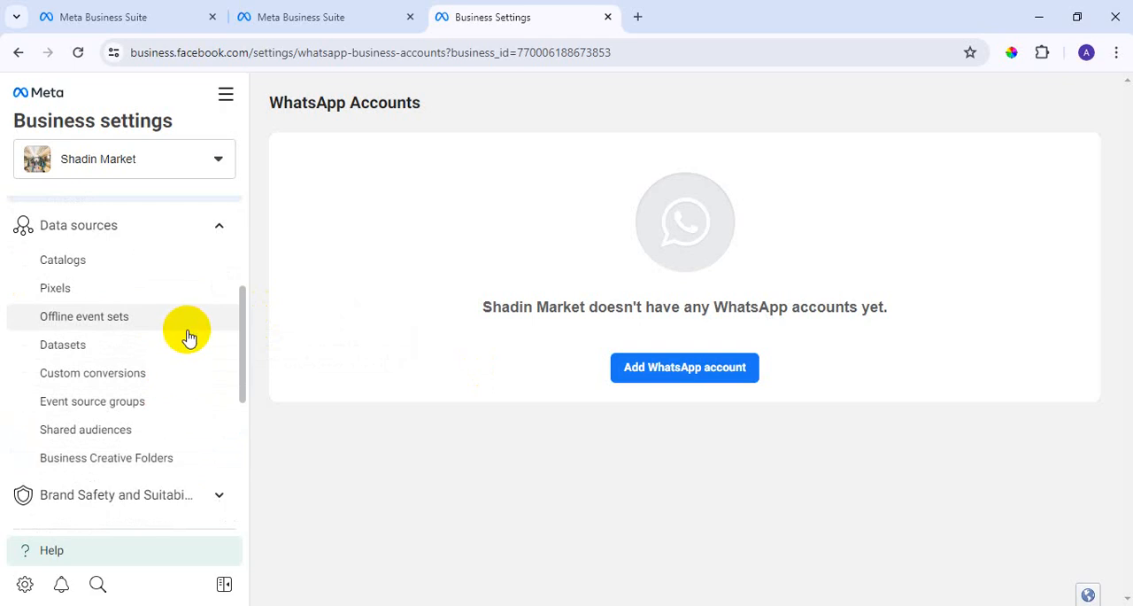
scroll(187, 354, "up", 1)
scroll(186, 370, "down", 1)
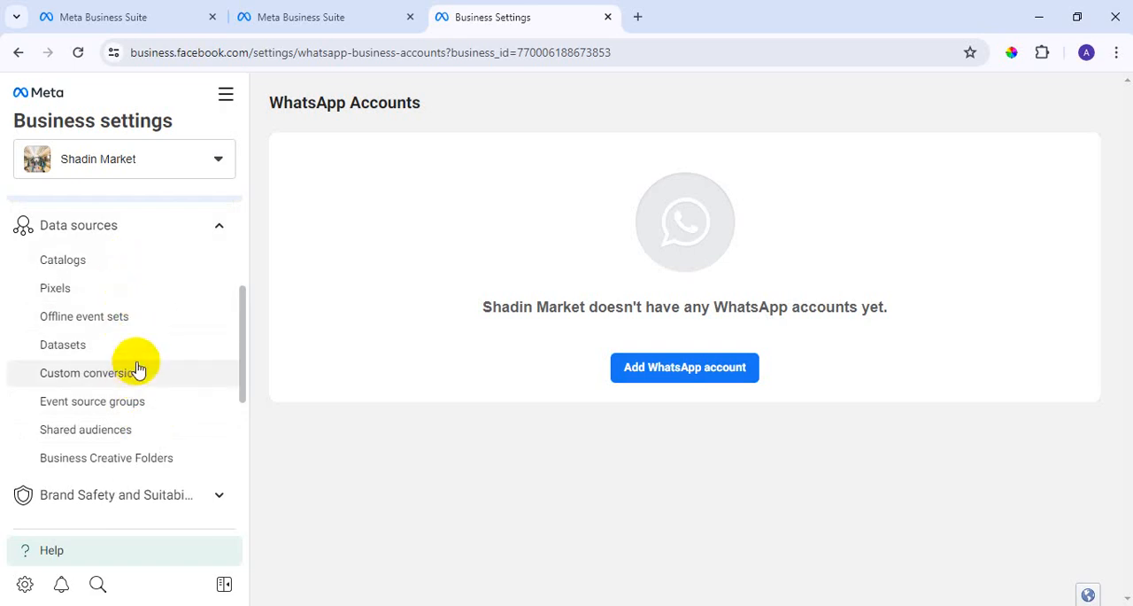
View the Event source groups and Shared audiences pages under Data sources.
scroll(137, 369, "down", 1)
left_click(115, 322)
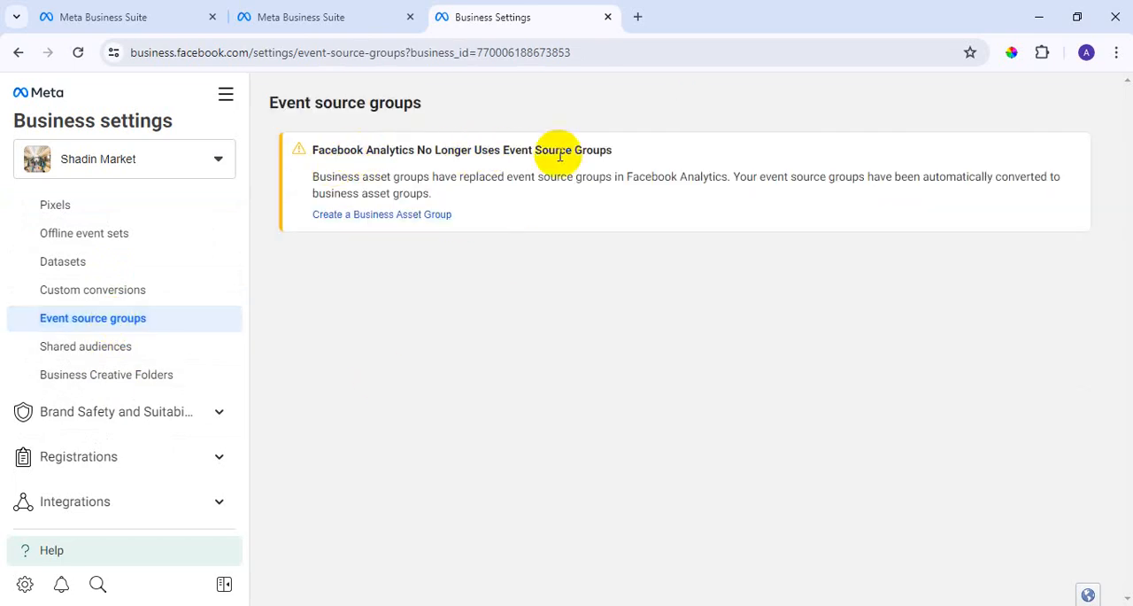
left_click(96, 358)
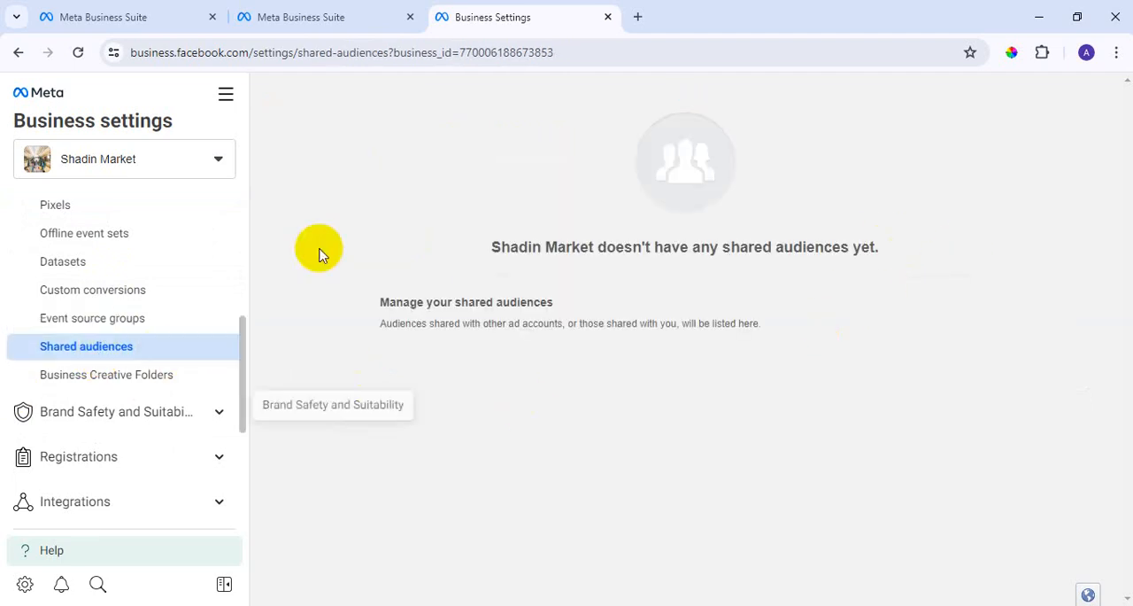
scroll(156, 344, "down", 2)
scroll(103, 285, "up", 4)
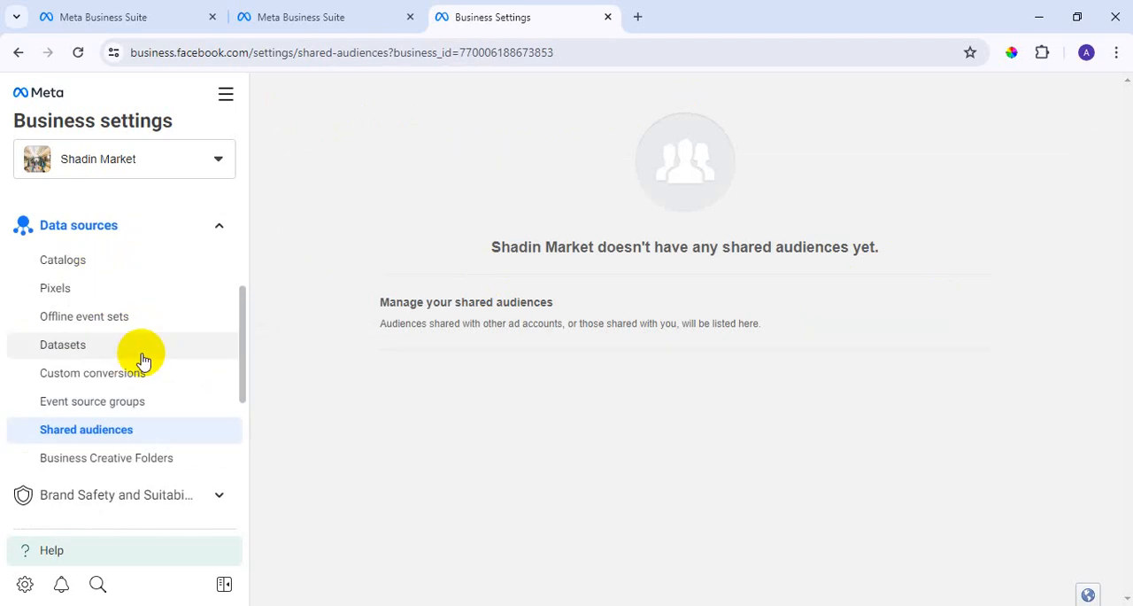
Go to manage Block lists under Brand Safety and Suitability and dismiss the partner-publisher lists tip.
scroll(157, 326, "down", 2)
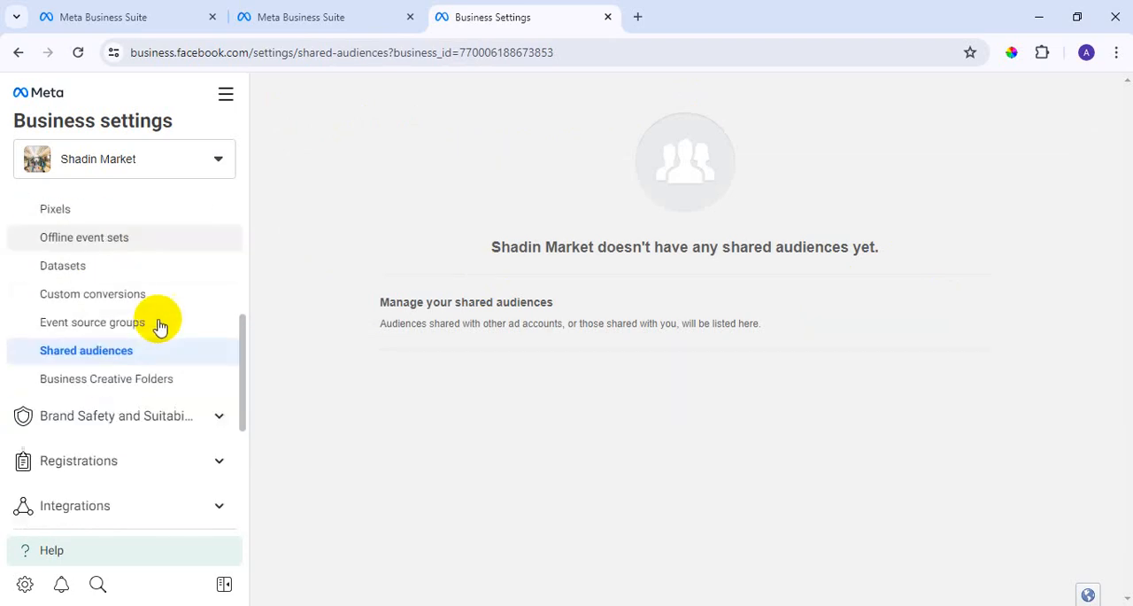
left_click(217, 414)
scroll(185, 304, "down", 2)
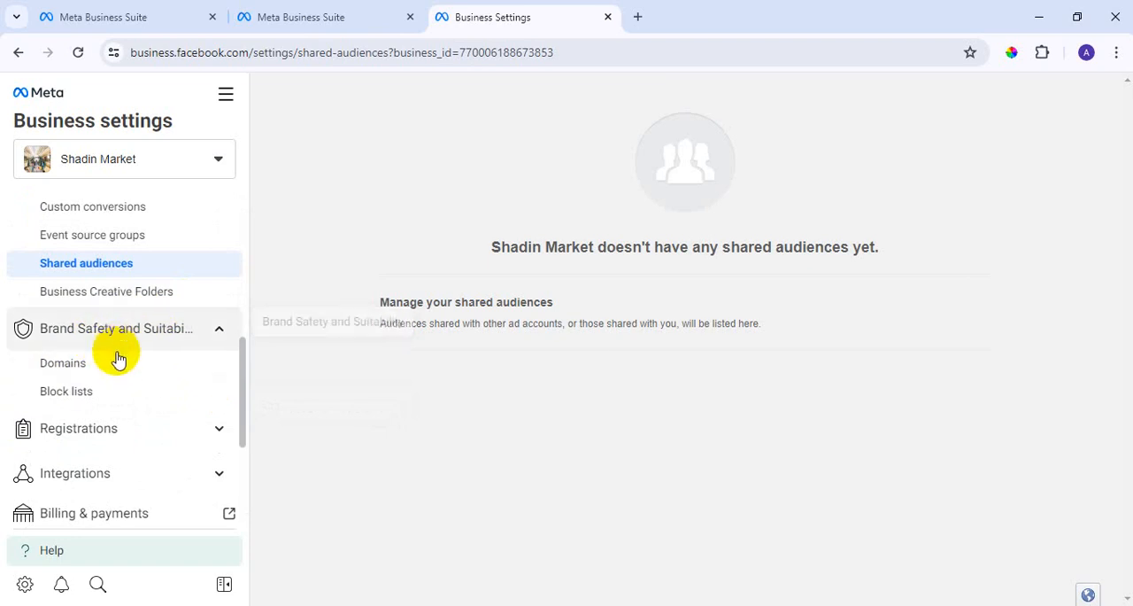
left_click(84, 401)
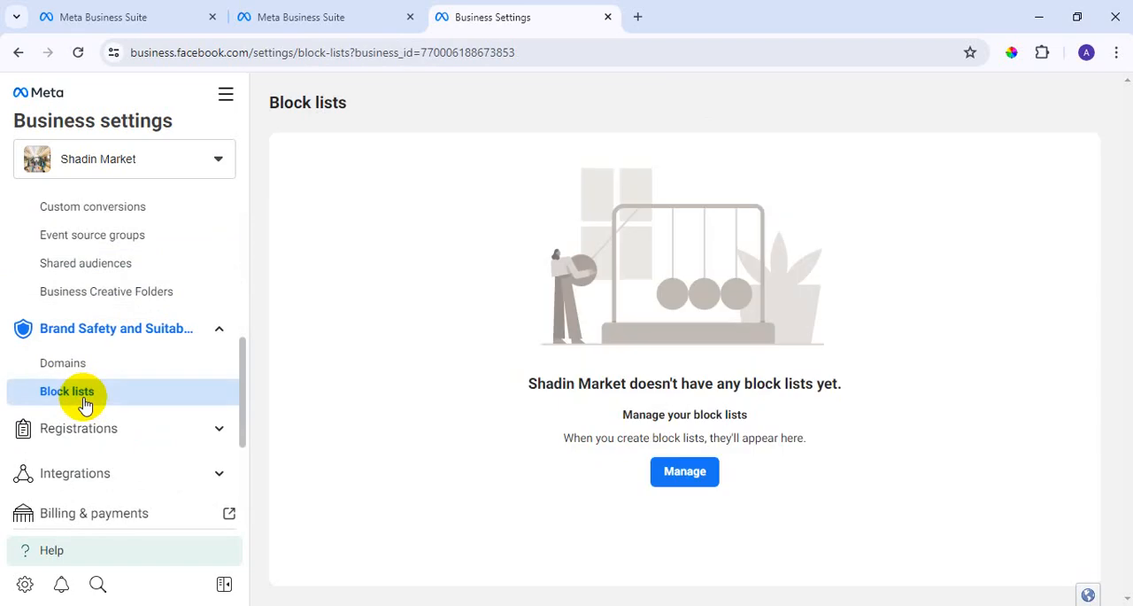
left_click(677, 473)
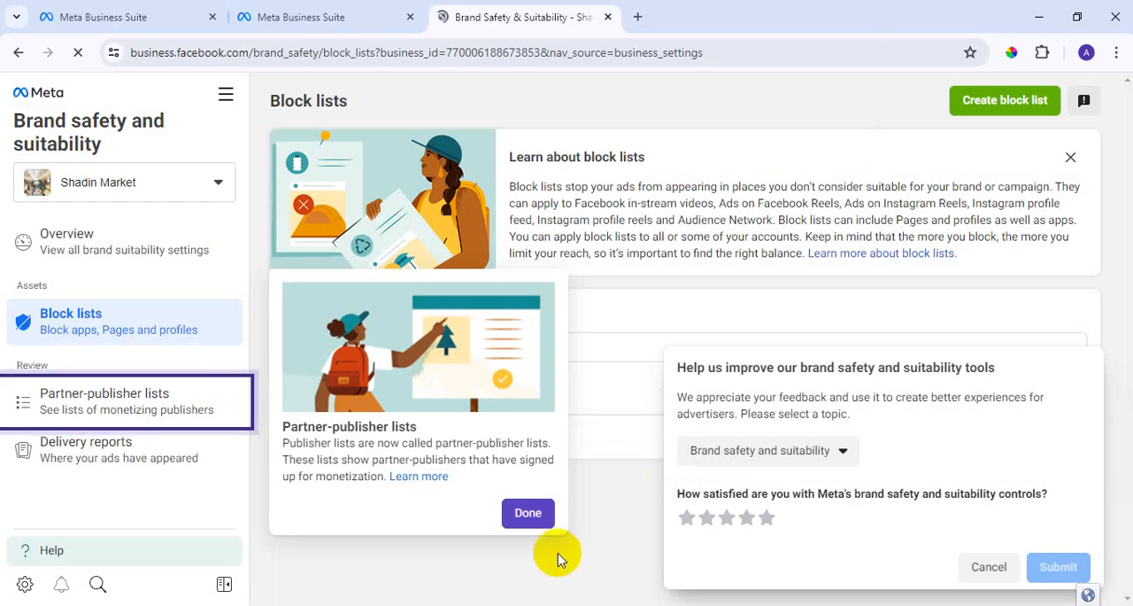
left_click(532, 522)
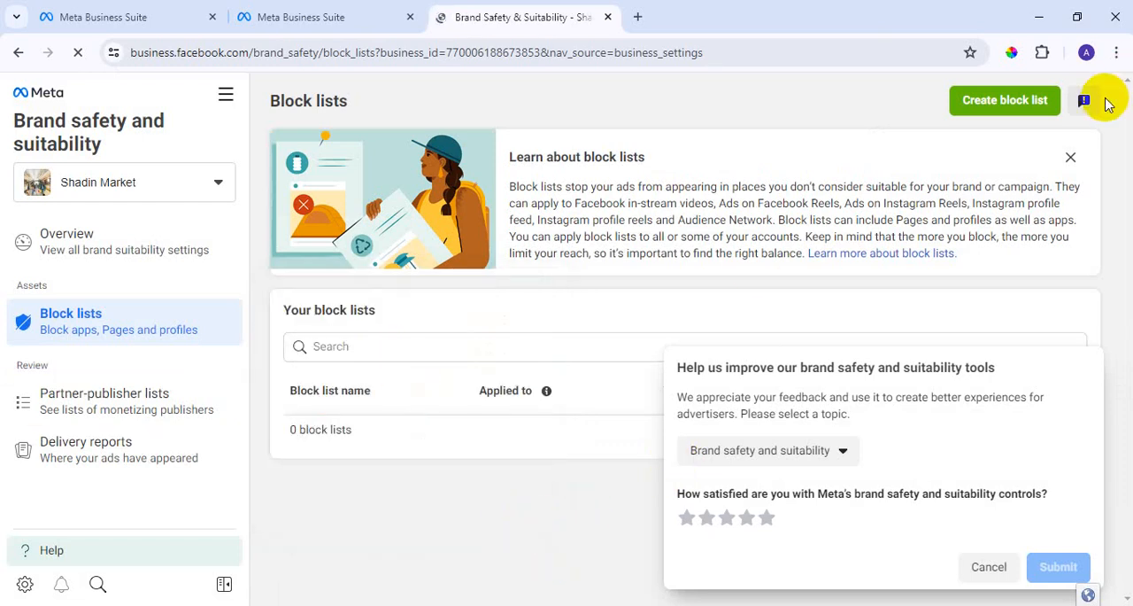
Start creating a block list, reload the page from its current address and examine the upload file requirements.
left_click(1025, 109)
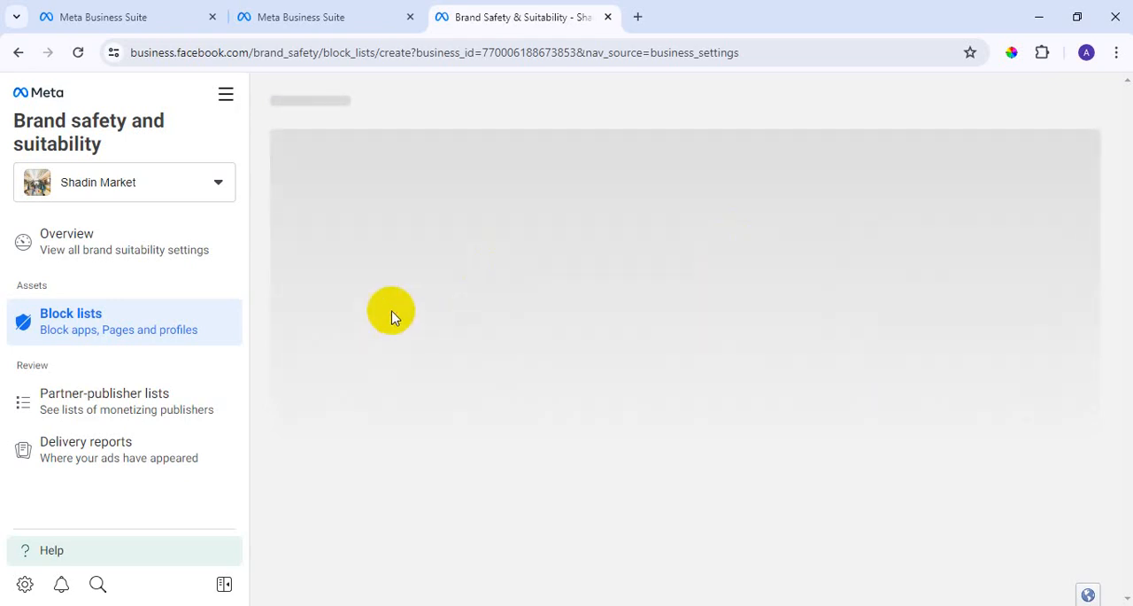
left_click(768, 51)
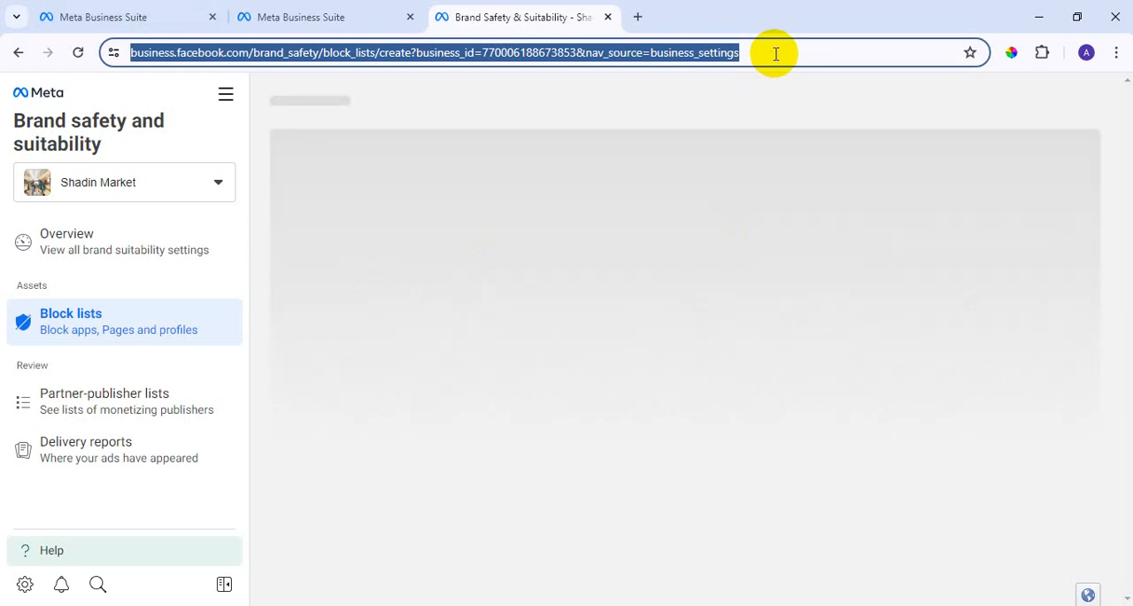
key("Return")
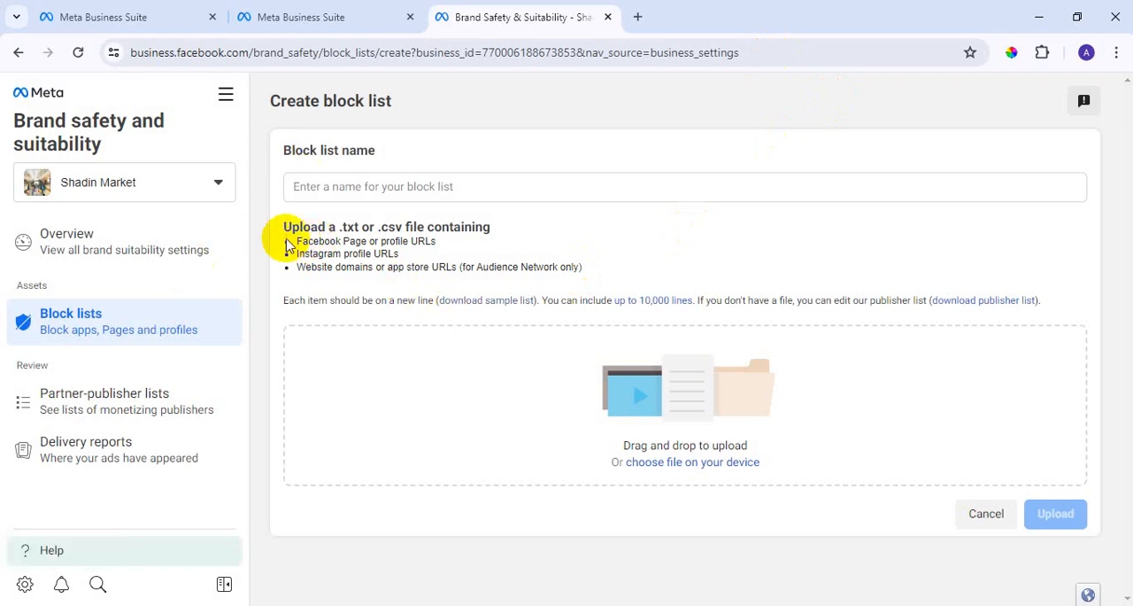
left_click_drag(296, 241, 339, 241)
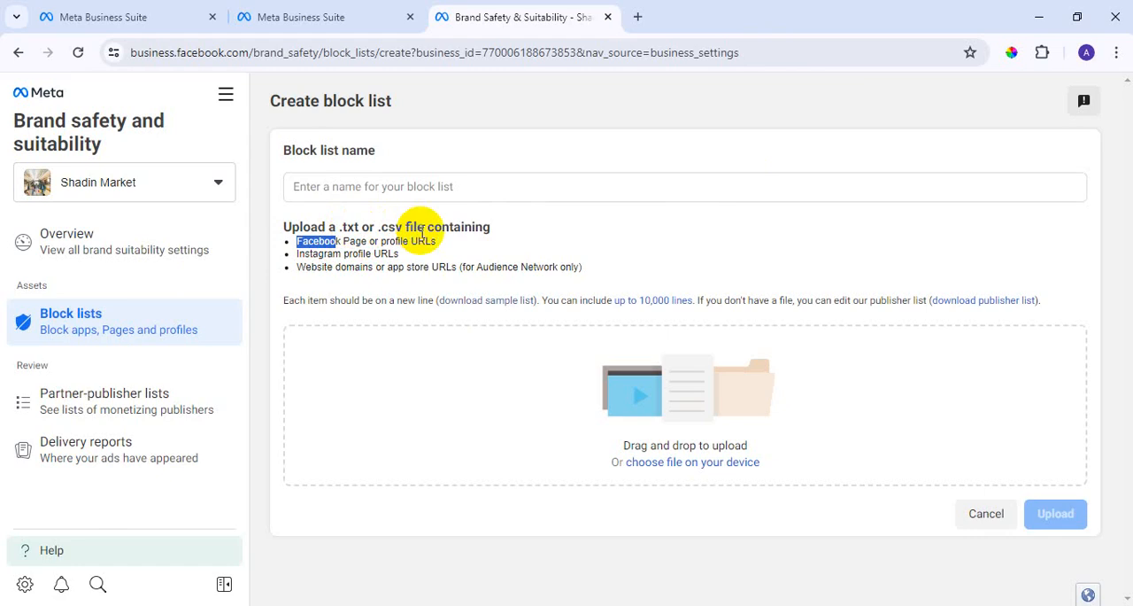
Examine the accepted .txt and .csv file formats and the listed URL types for the block list upload.
left_click(500, 229)
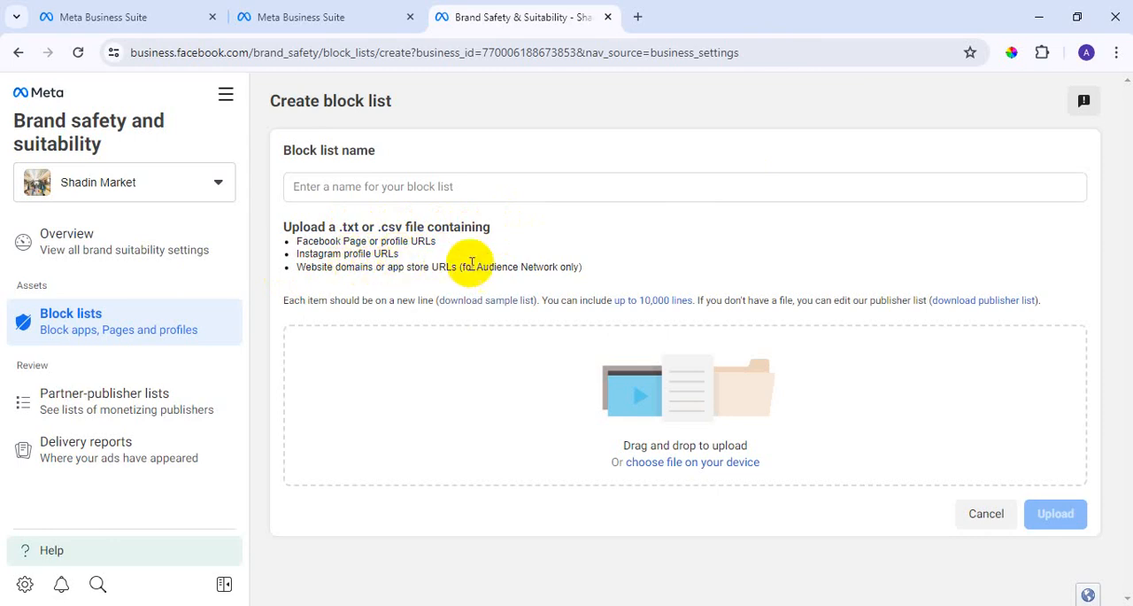
left_click_drag(292, 248, 730, 258)
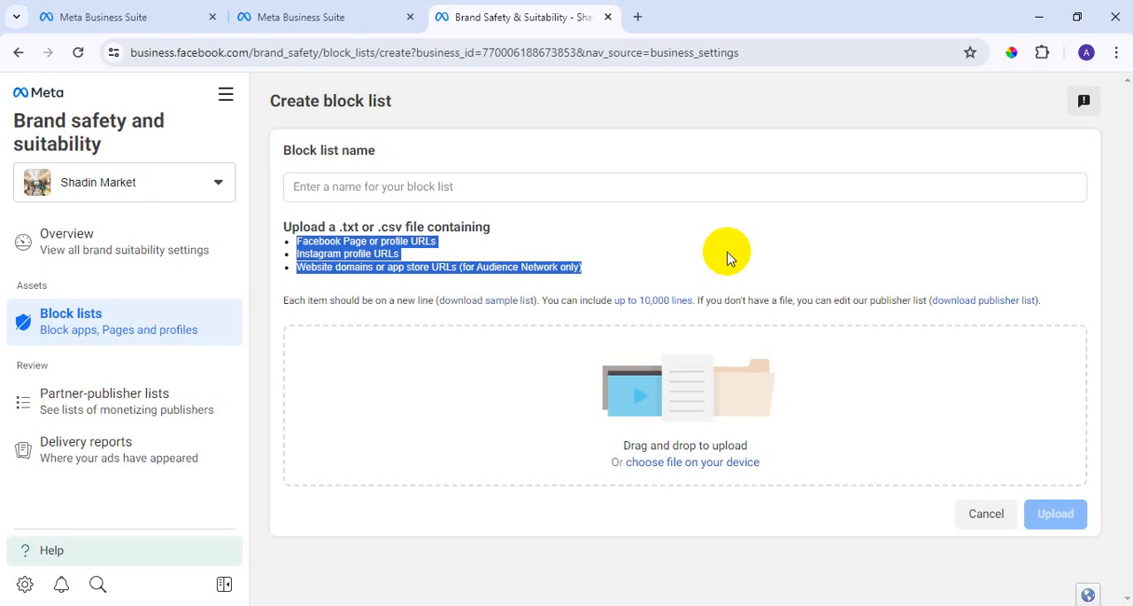
left_click(666, 269)
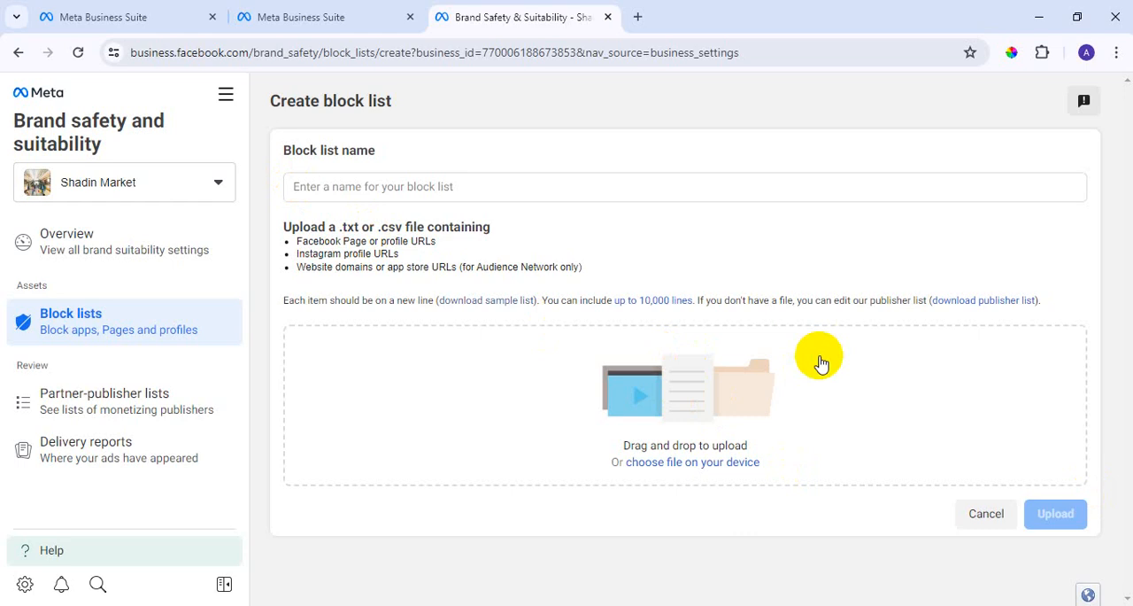
left_click(380, 225)
left_click_drag(381, 225, 473, 228)
left_click_drag(341, 227, 371, 228)
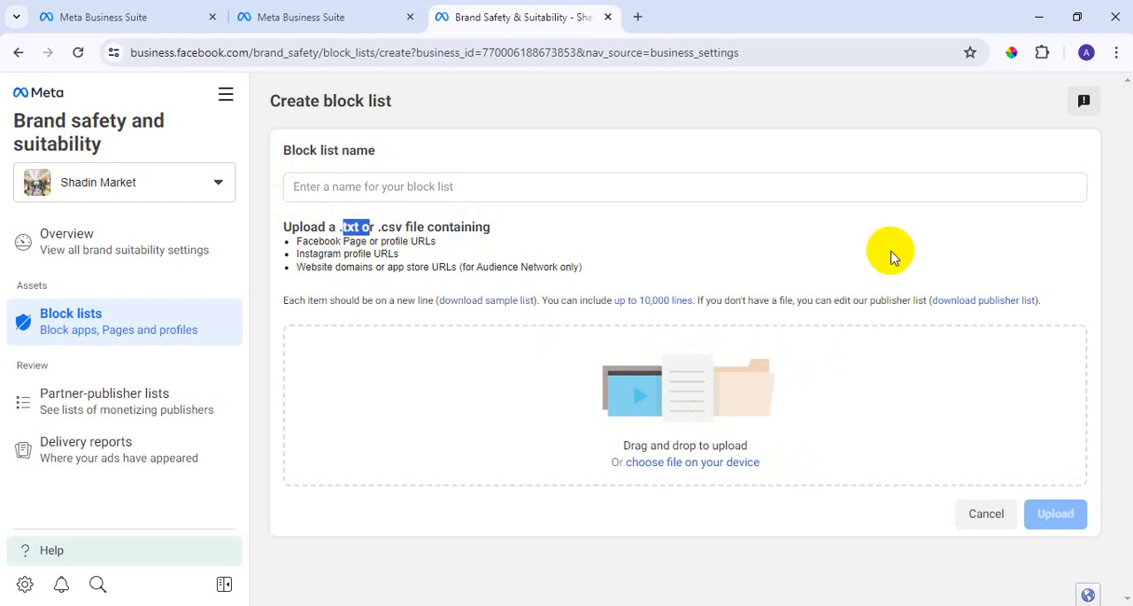
left_click(591, 257)
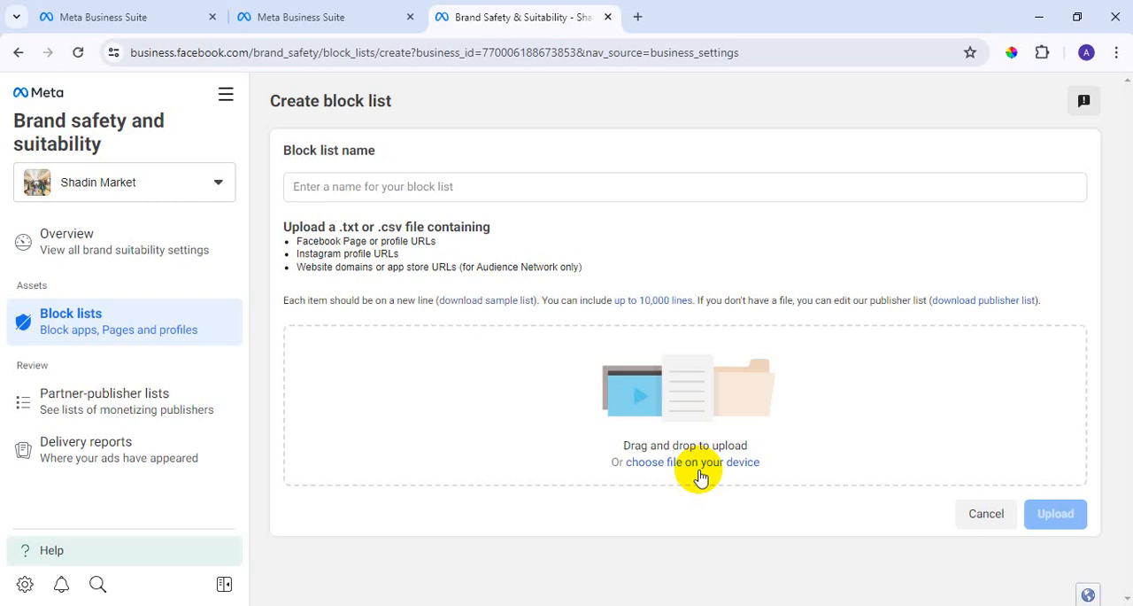
Go back to Block lists in the Business settings and view the News Pages page under Registrations.
left_click(19, 52)
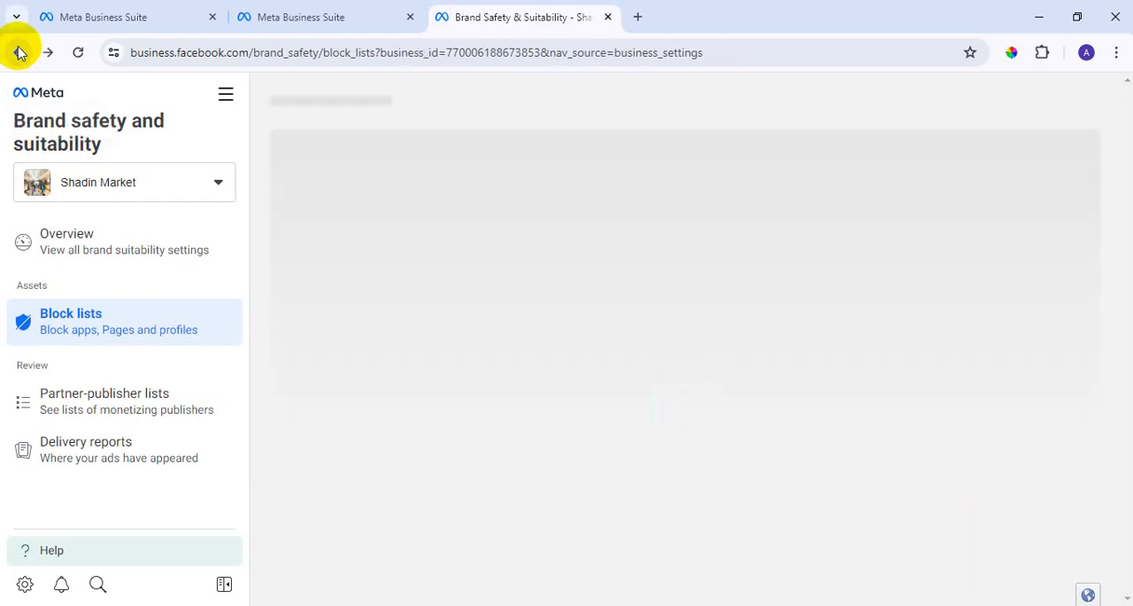
left_click(19, 52)
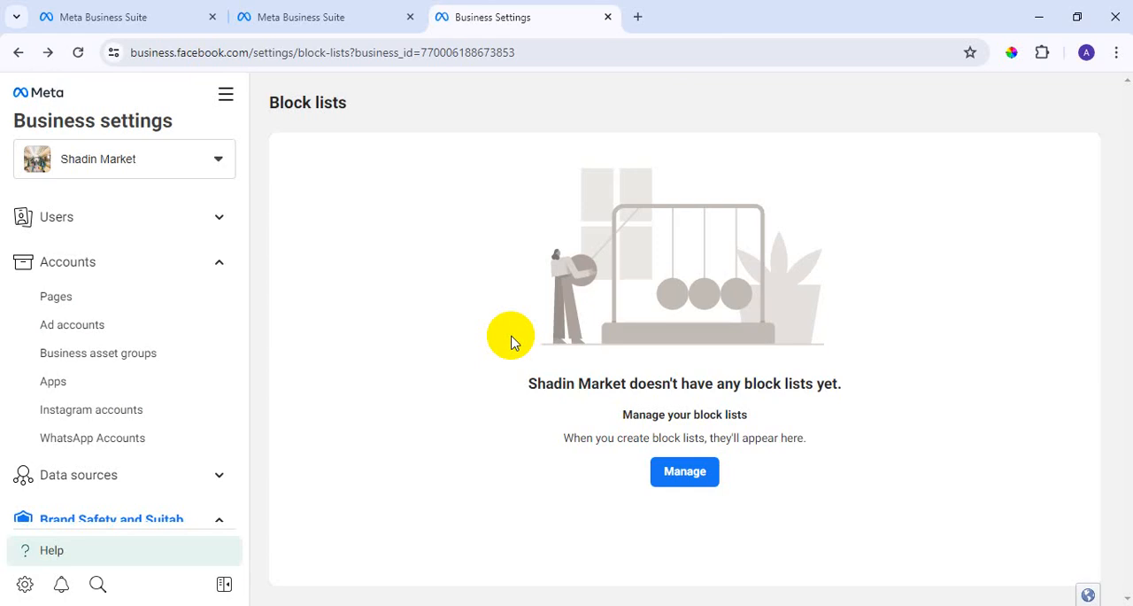
scroll(171, 354, "down", 5)
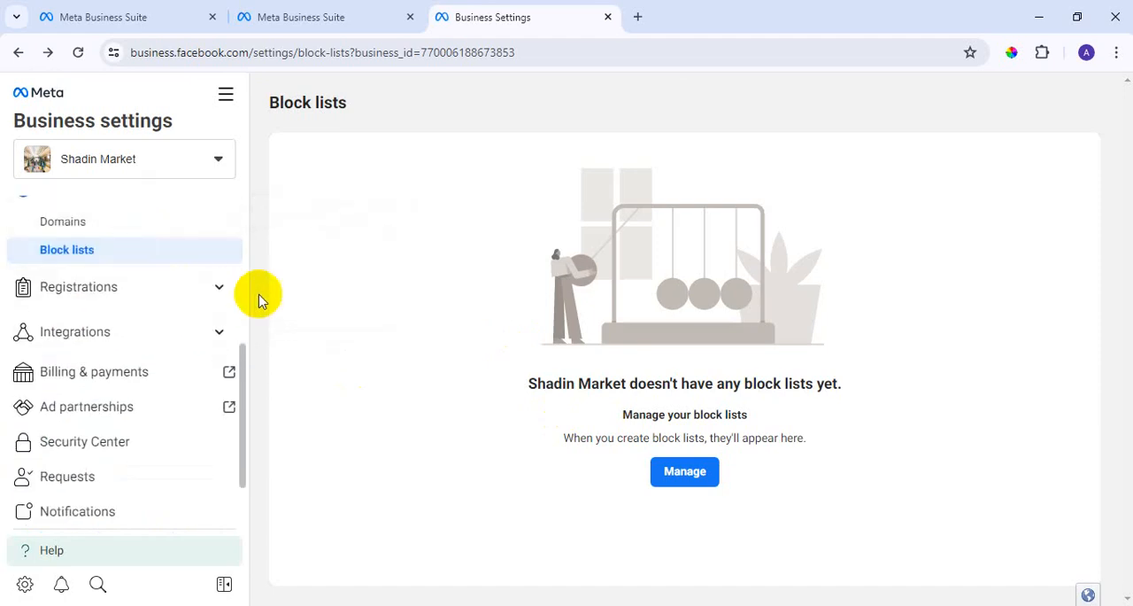
left_click(217, 298)
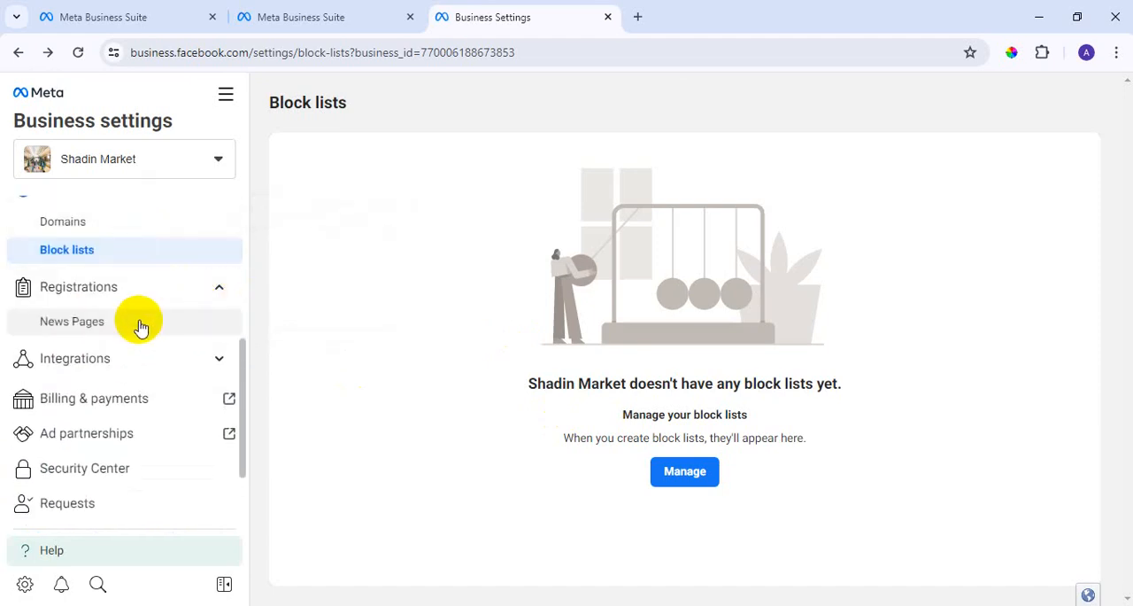
left_click(140, 324)
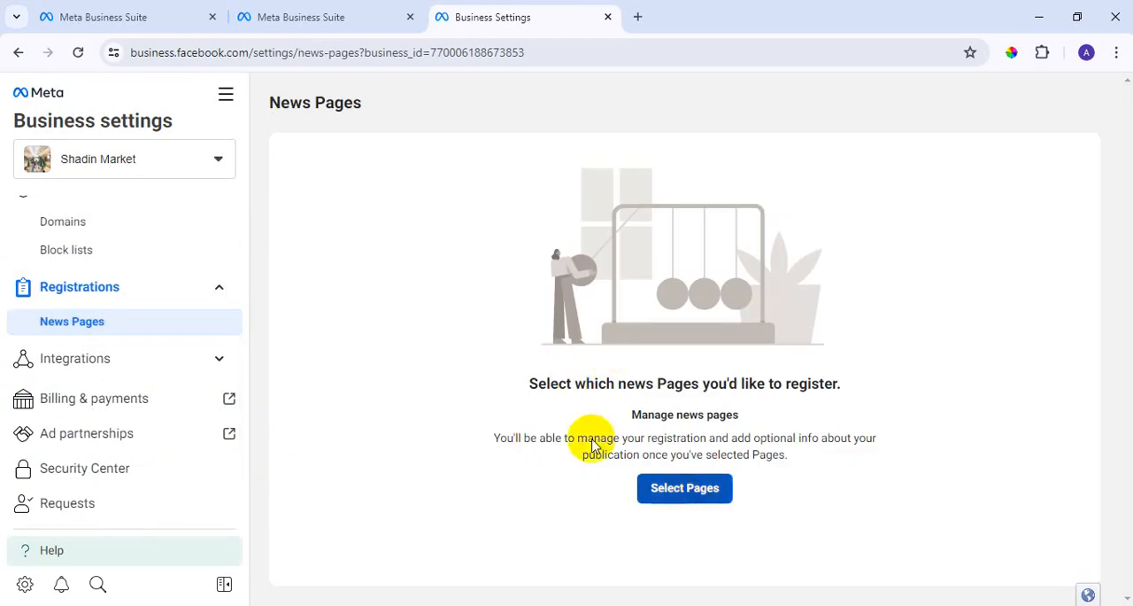
Expand Integrations, look through the settings sections and view the Apps page under Accounts.
left_click(217, 368)
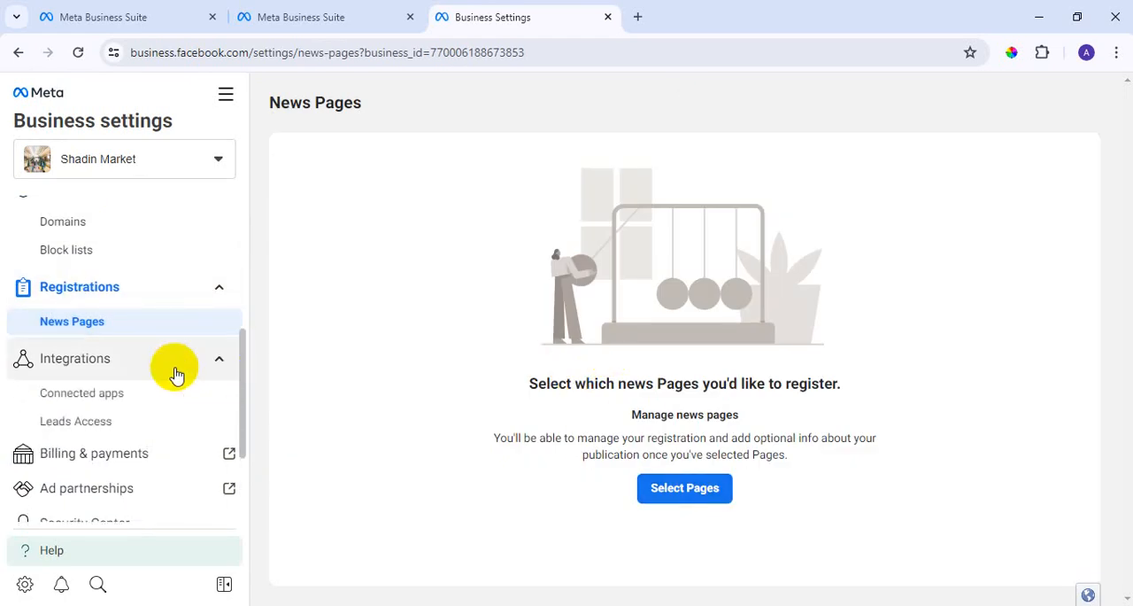
scroll(168, 374, "up", 4)
scroll(115, 319, "down", 1)
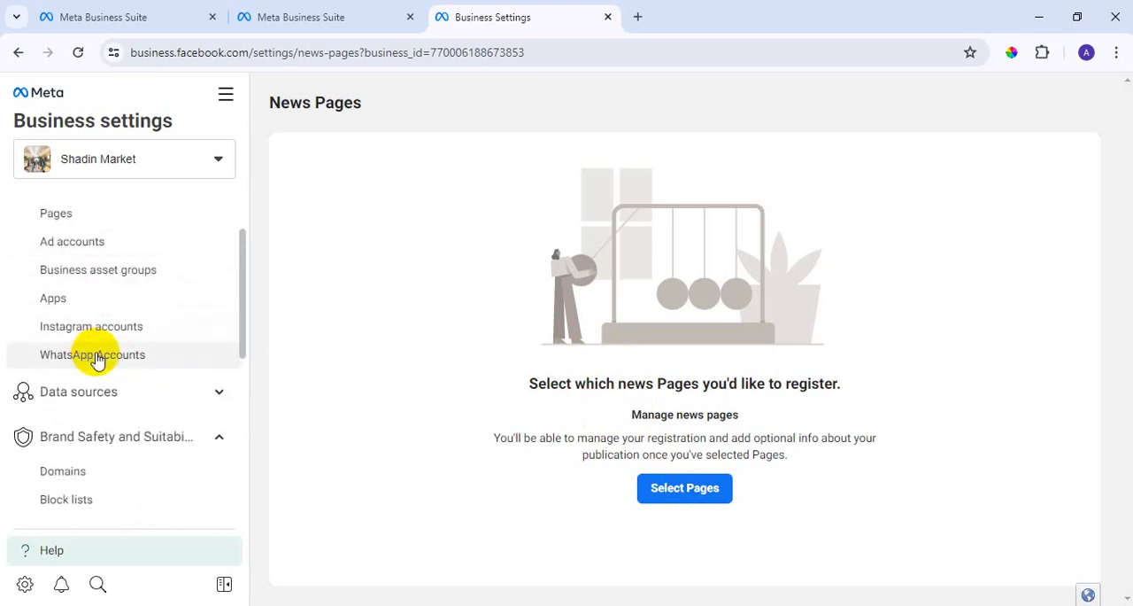
scroll(133, 318, "down", 2)
scroll(111, 390, "down", 1)
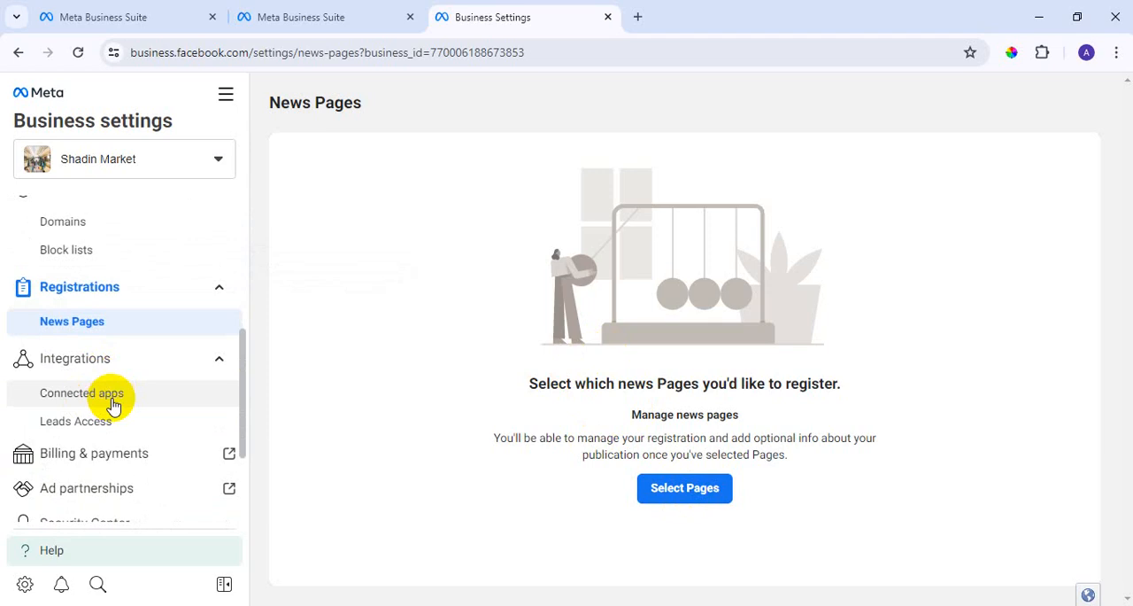
scroll(112, 402, "up", 2)
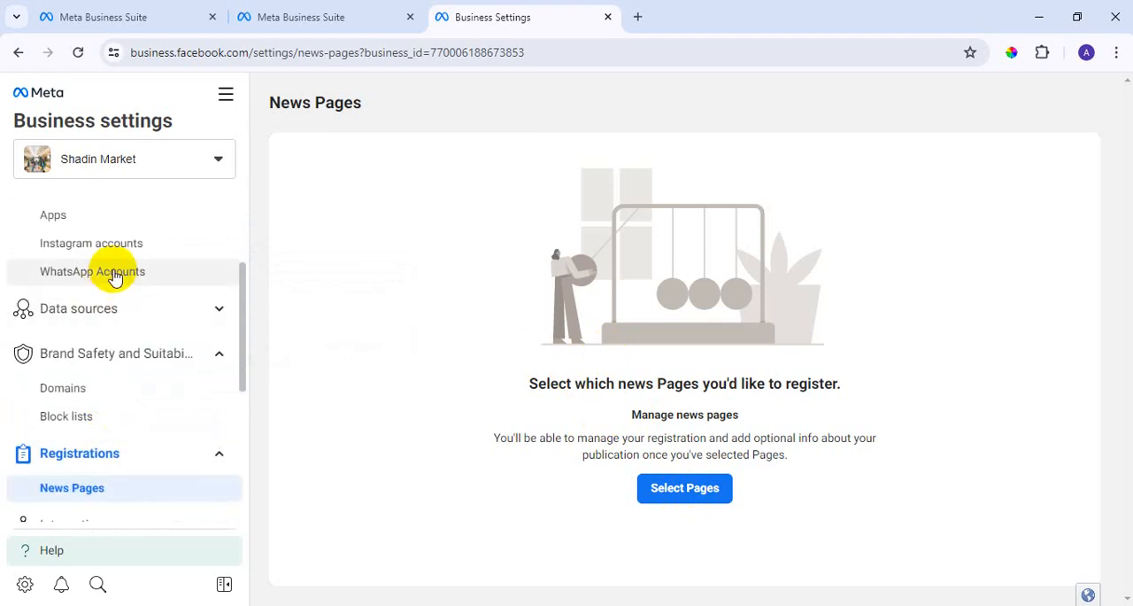
scroll(119, 248, "up", 1)
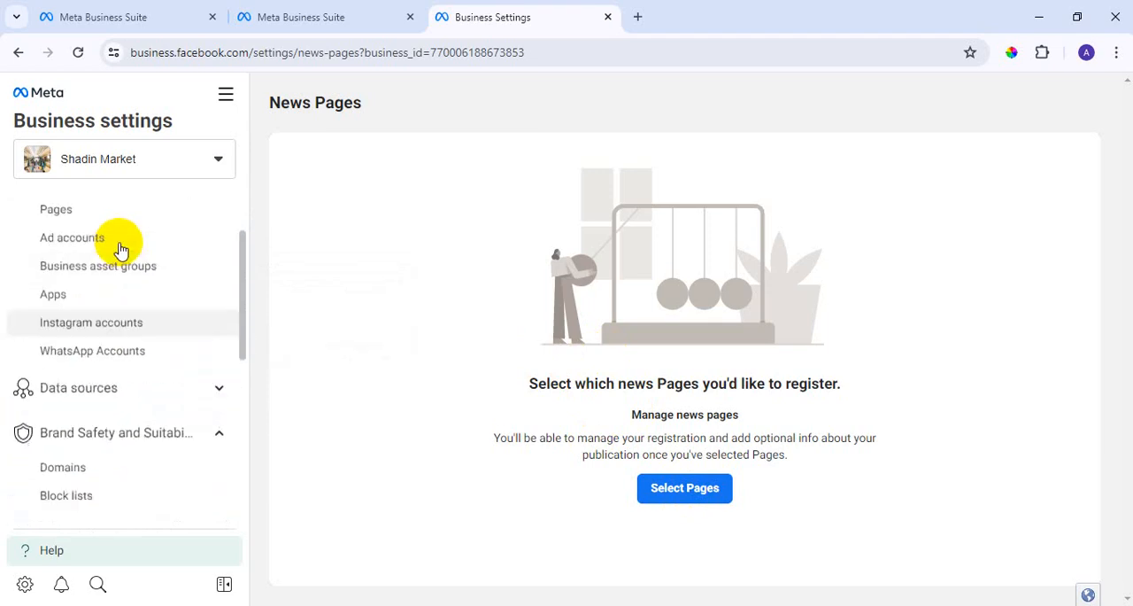
left_click(93, 310)
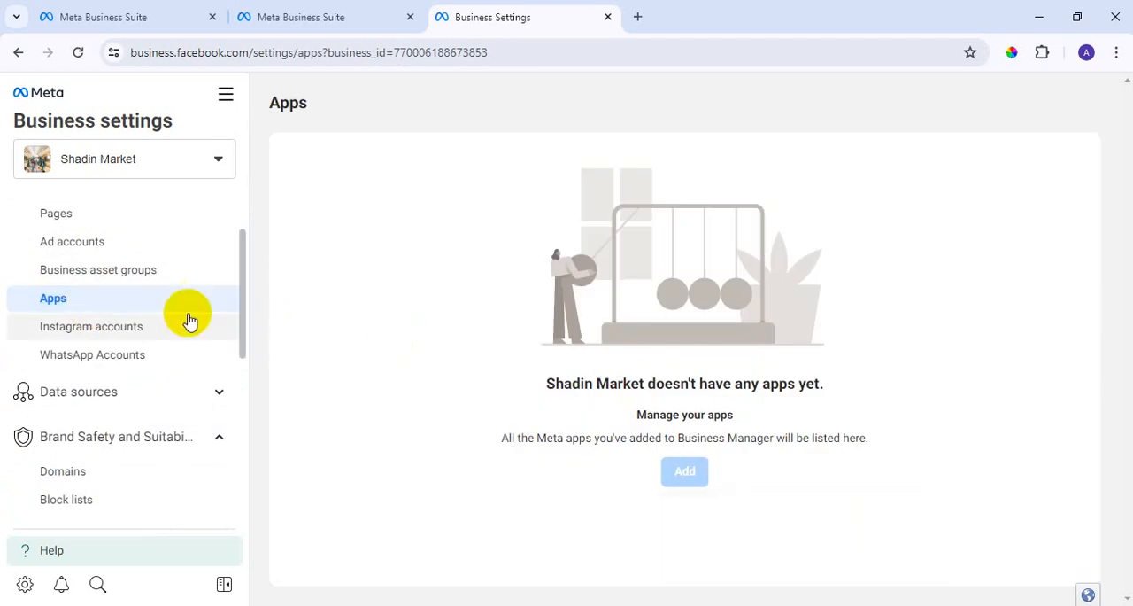
View the Leads Access page under Integrations.
scroll(140, 305, "down", 5)
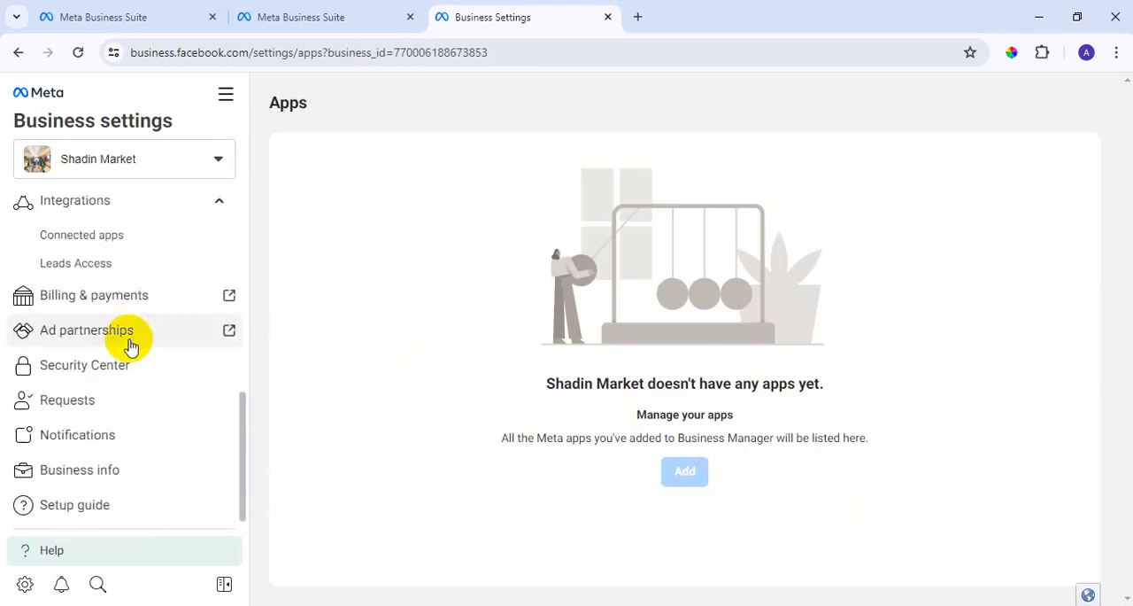
scroll(111, 328, "up", 1)
left_click(106, 345)
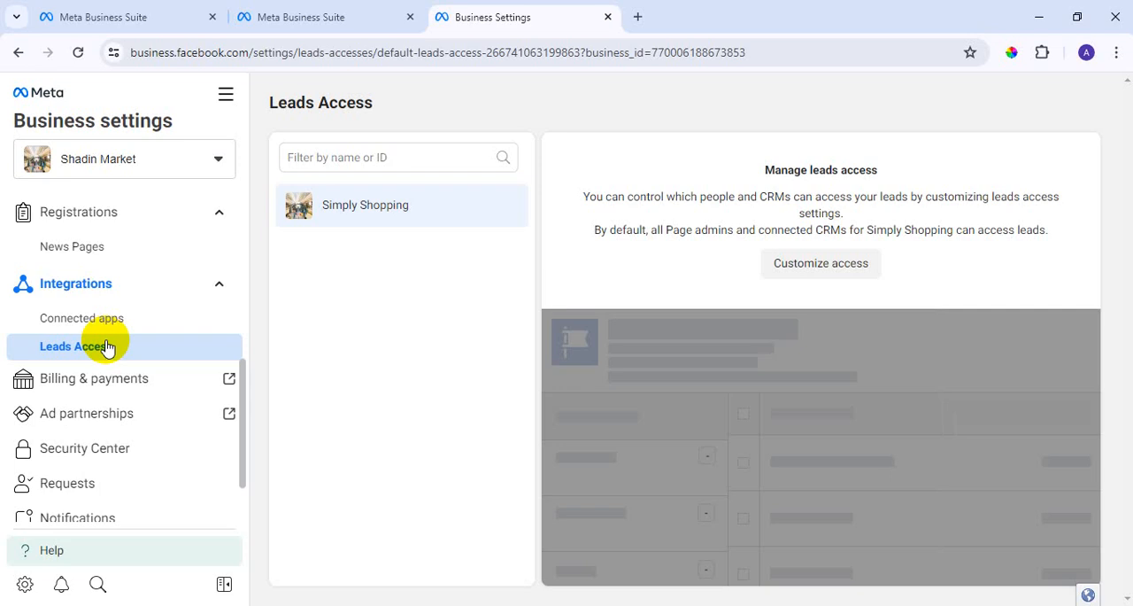
Go to Billing & payments, view its Payment methods page and return to its Accounts page.
left_click(89, 382)
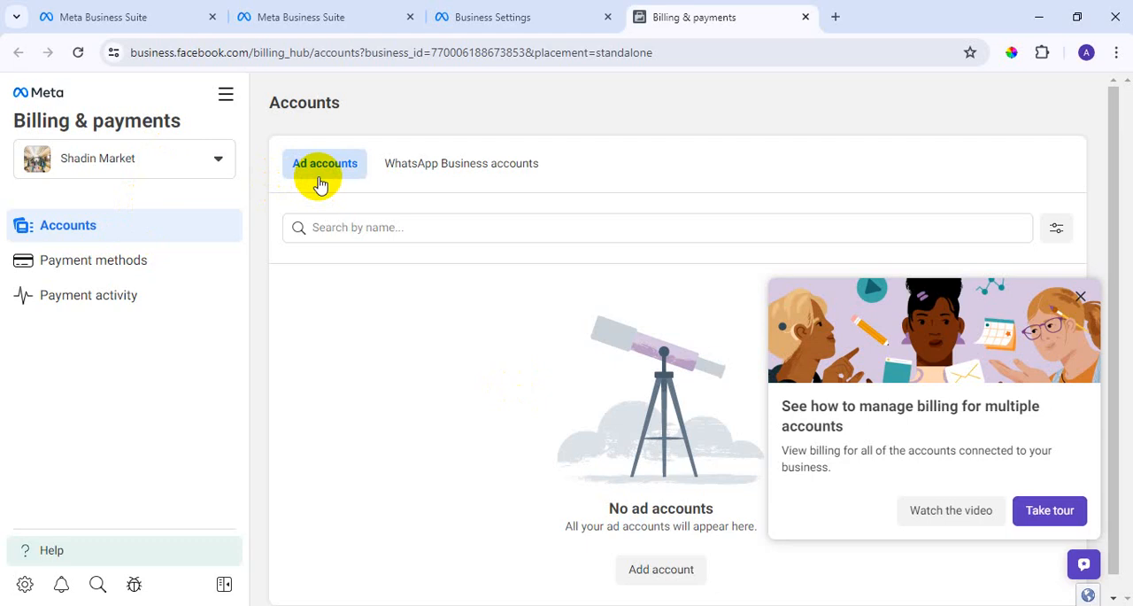
left_click(102, 263)
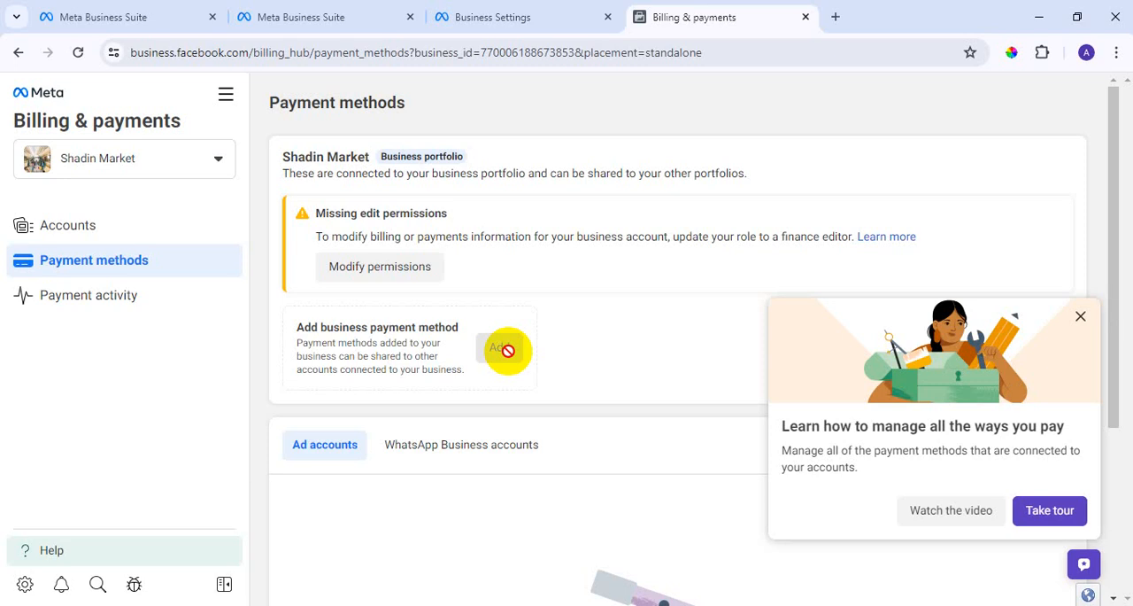
left_click(16, 55)
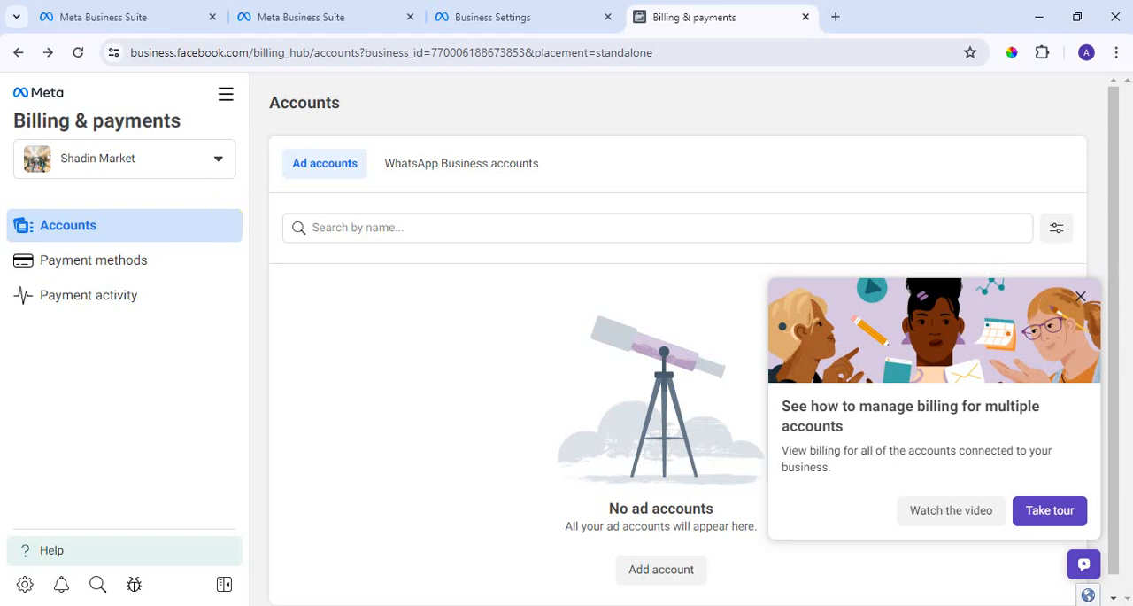
left_click(19, 54)
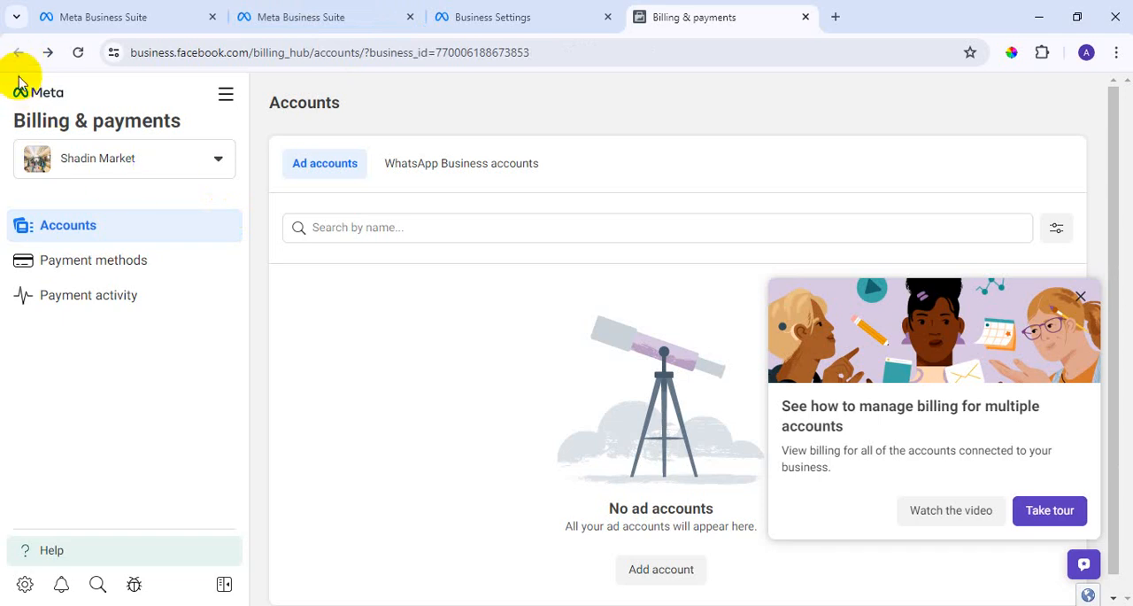
Open Ad partnerships from the Business settings and close the Billing & payments page.
left_click(514, 18)
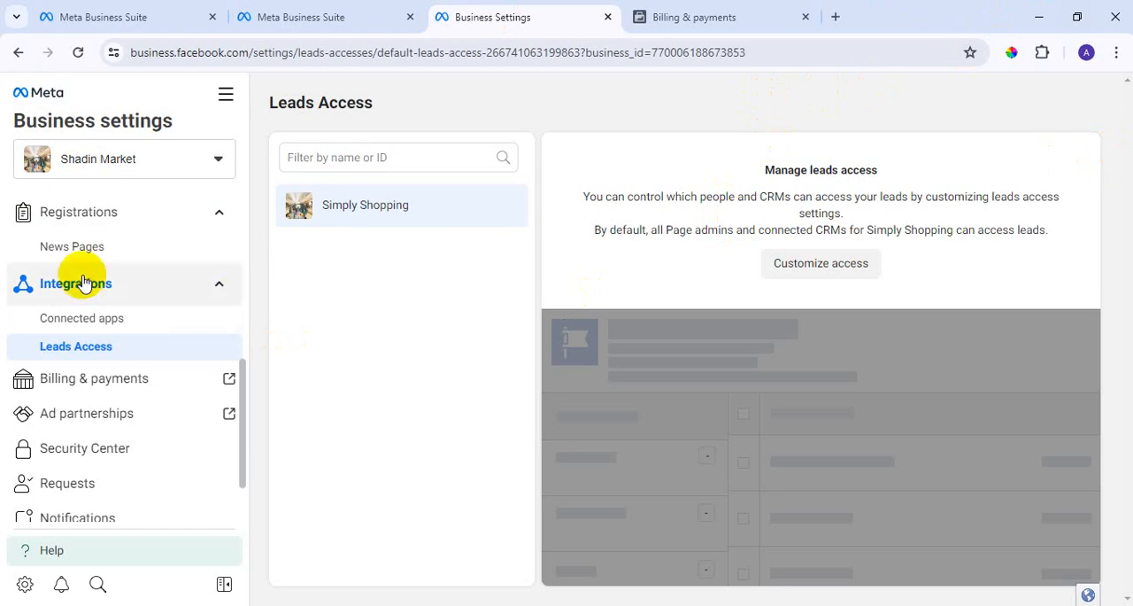
scroll(167, 313, "down", 1)
scroll(132, 442, "up", 2)
scroll(197, 281, "down", 2)
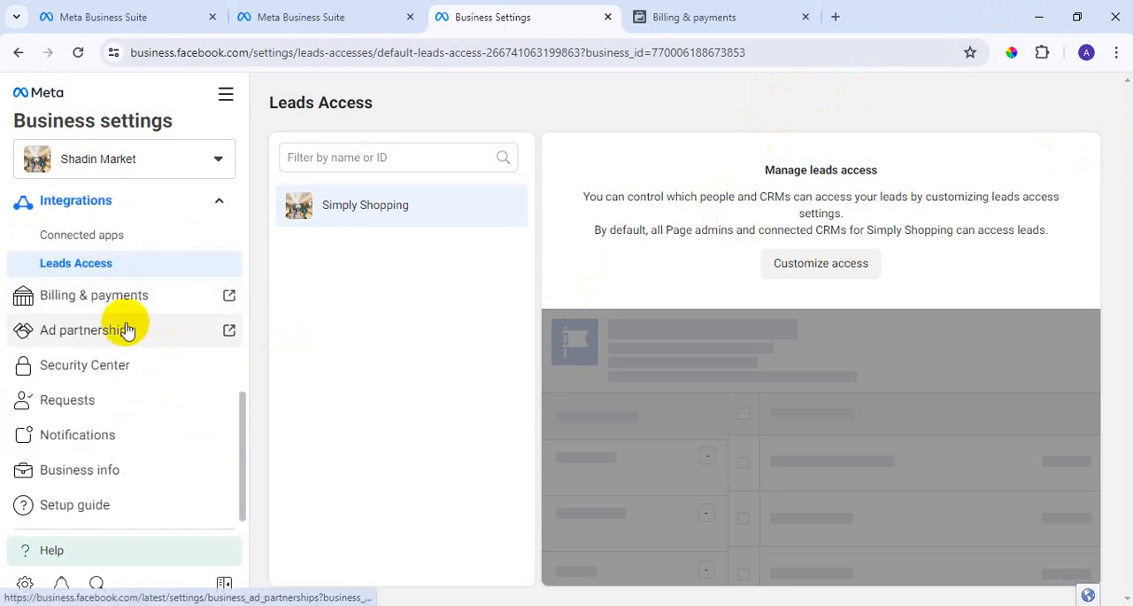
left_click(119, 339)
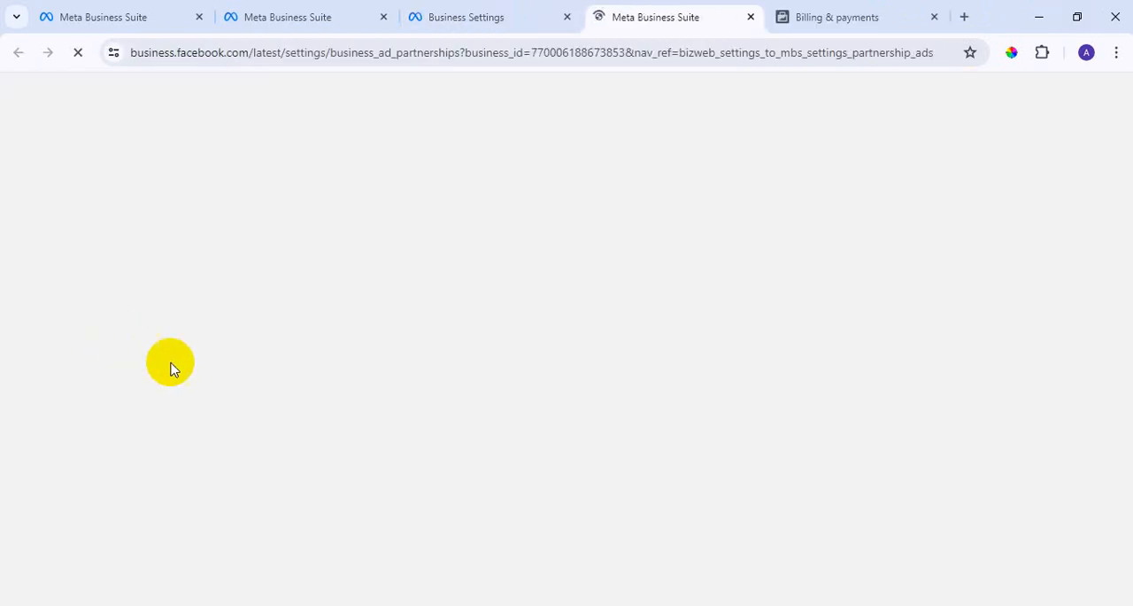
left_click(822, 17)
left_click(935, 17)
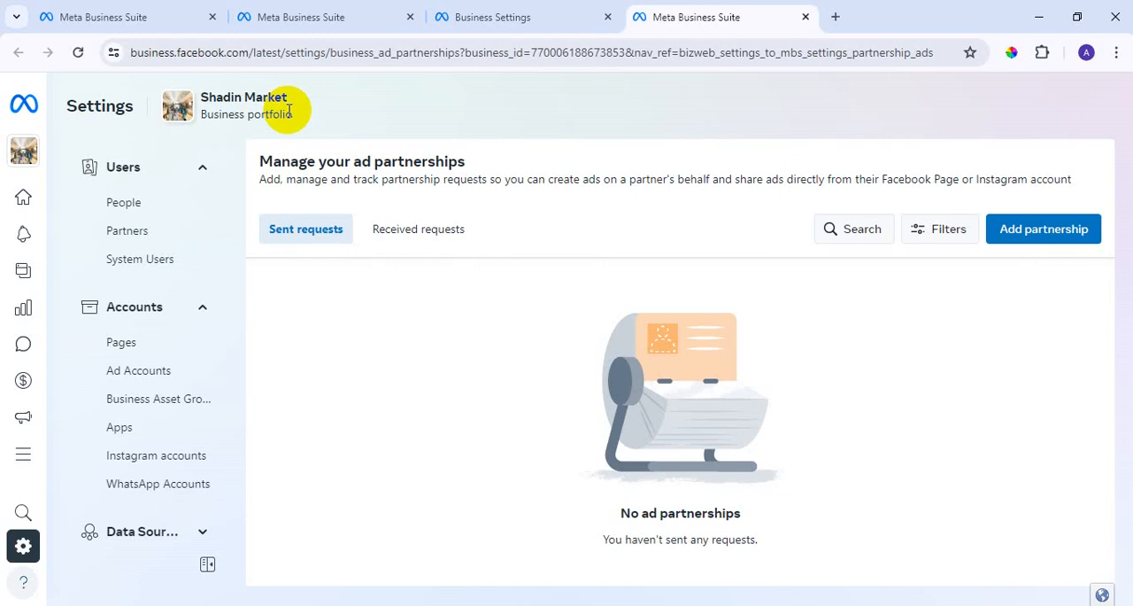
Examine the creator search and stages for adding an ad partnership, and close the dialog without choosing a partner.
left_click(1061, 235)
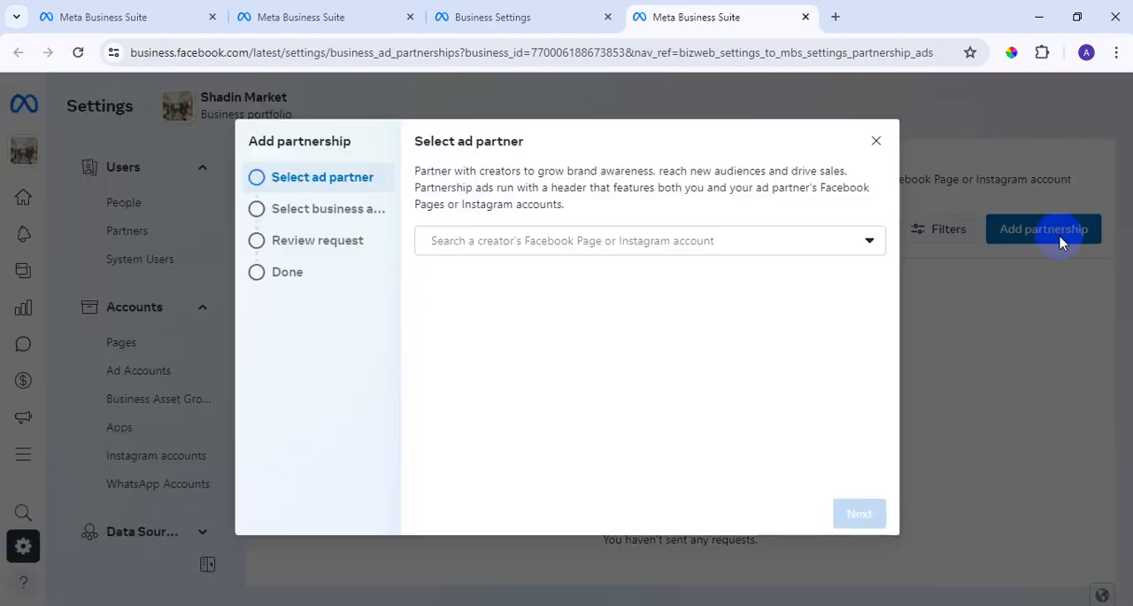
left_click(860, 243)
left_click(861, 243)
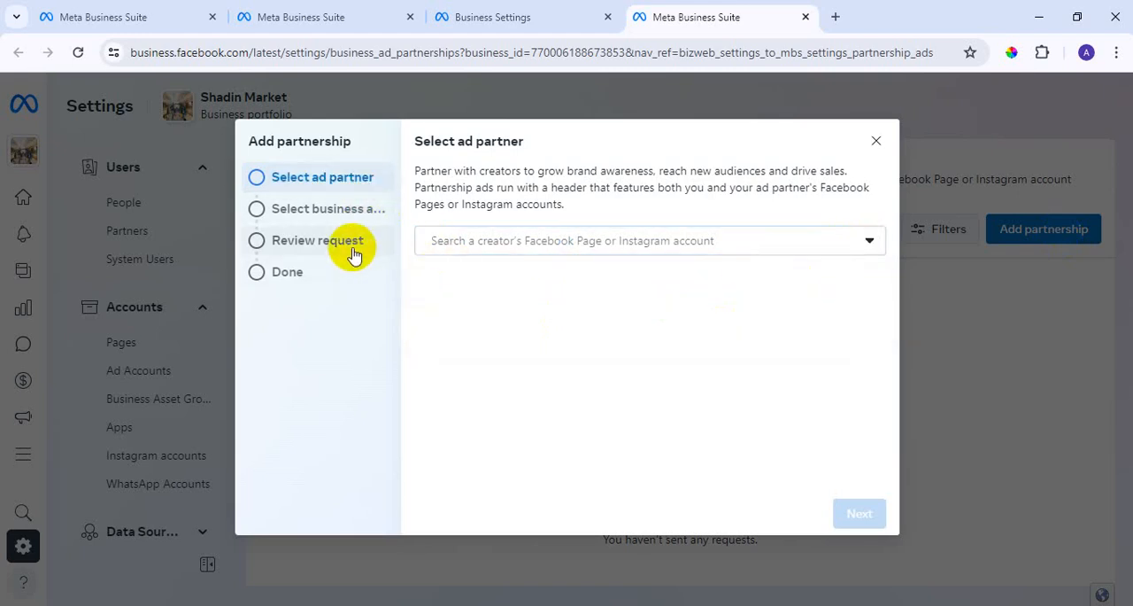
left_click(834, 248)
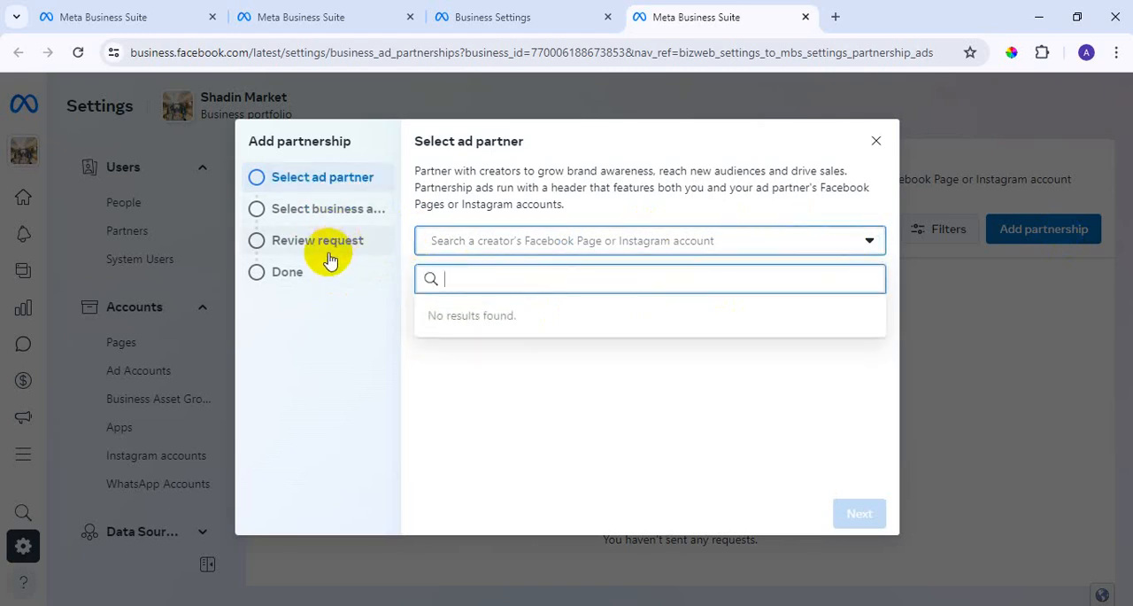
left_click(877, 140)
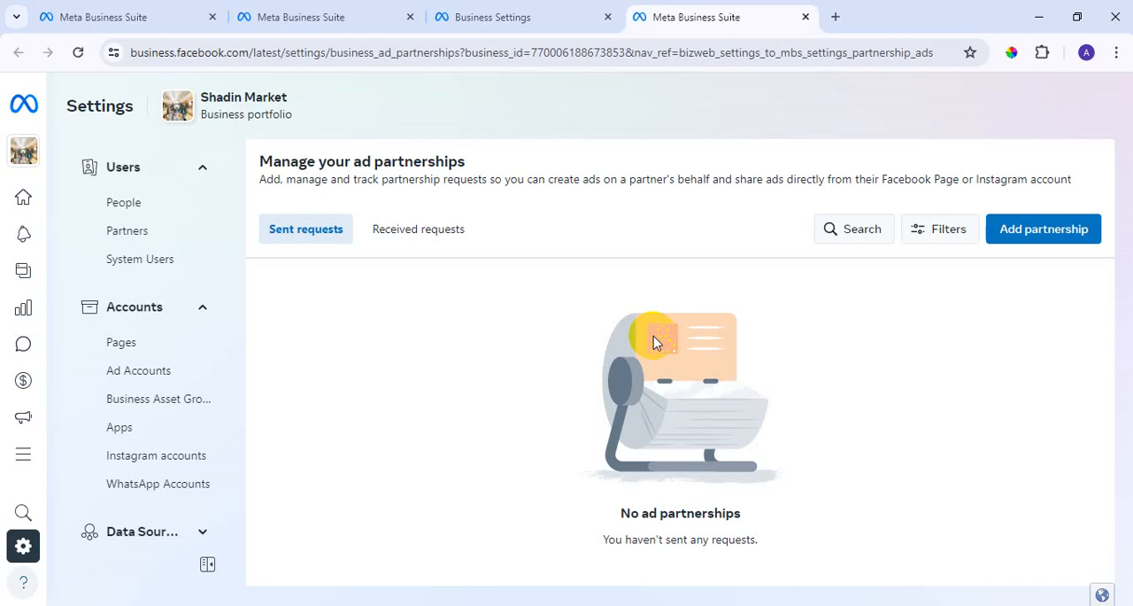
Return to the Business settings and close the ad partnerships page.
left_click(549, 9)
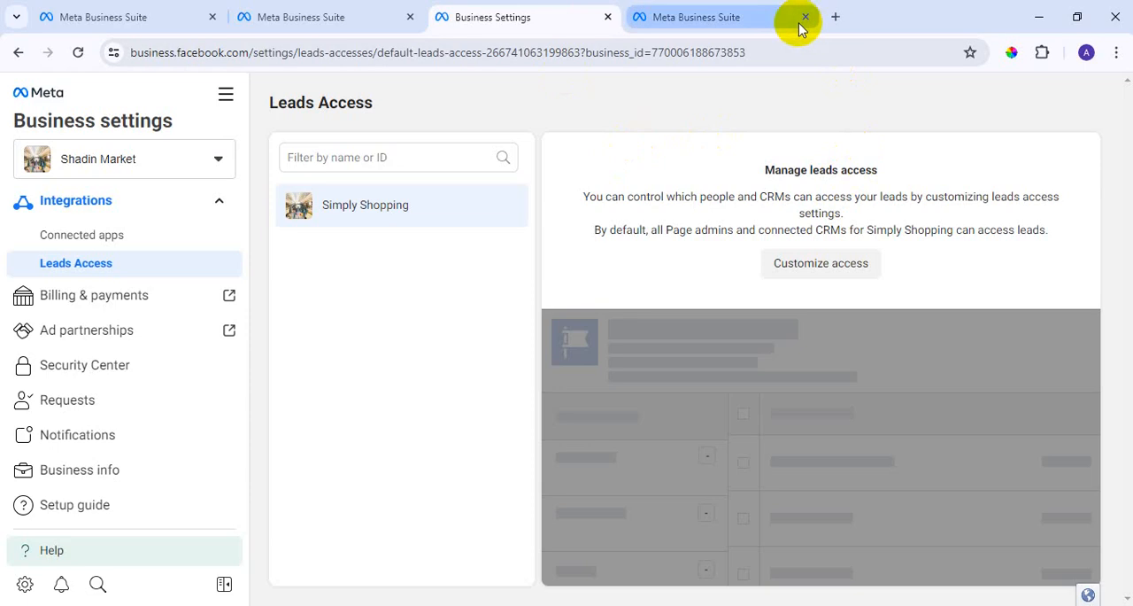
left_click(806, 17)
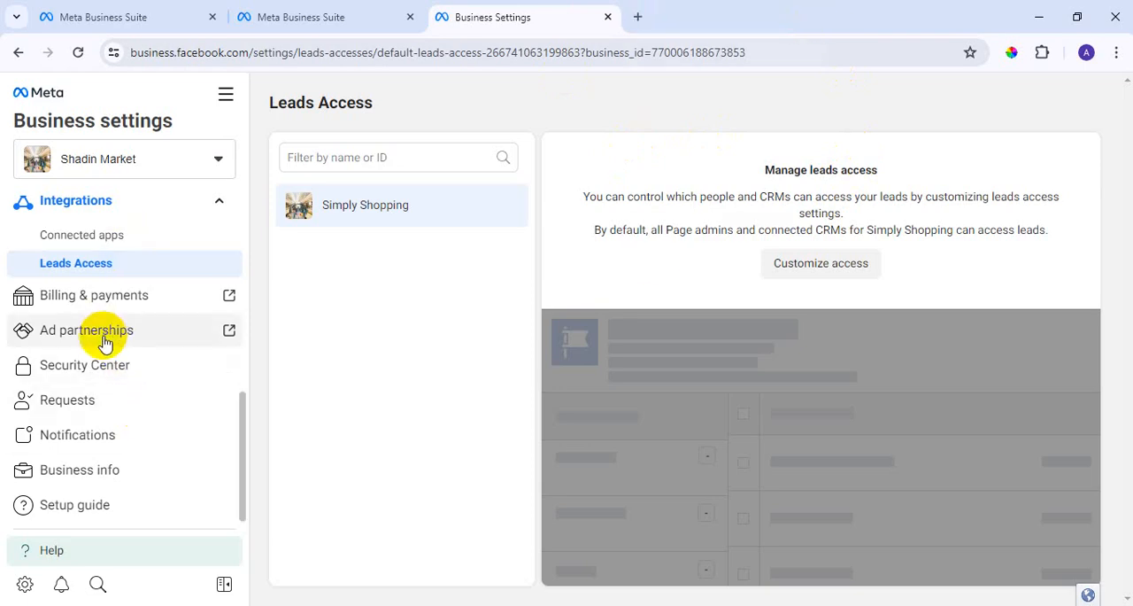
scroll(104, 354, "up", 2)
scroll(104, 354, "down", 2)
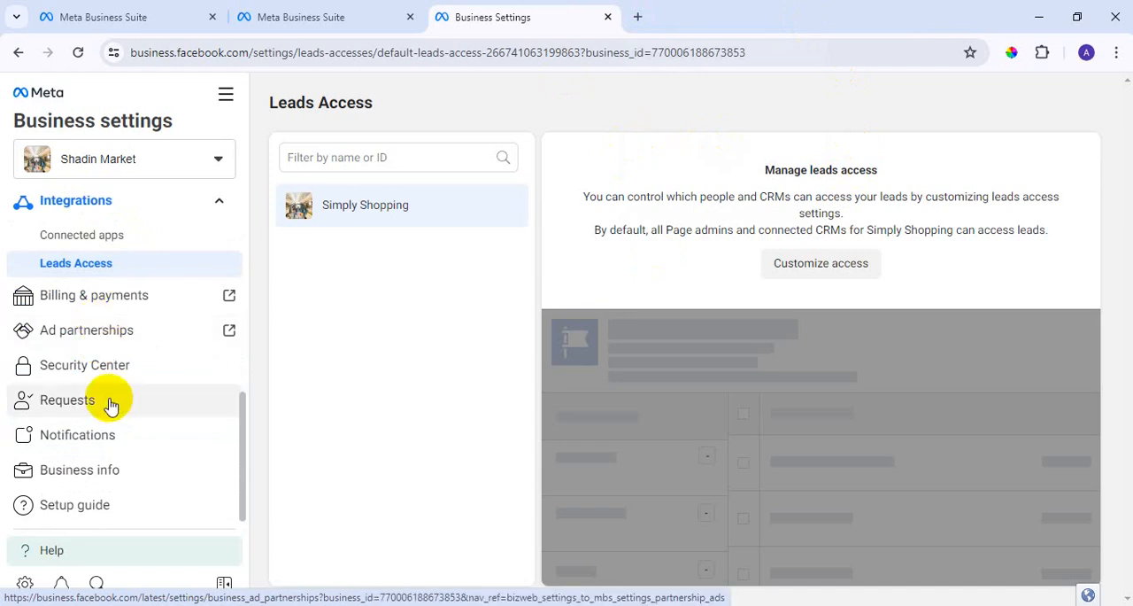
View the Security Center page and the received items on the Requests page.
left_click(96, 374)
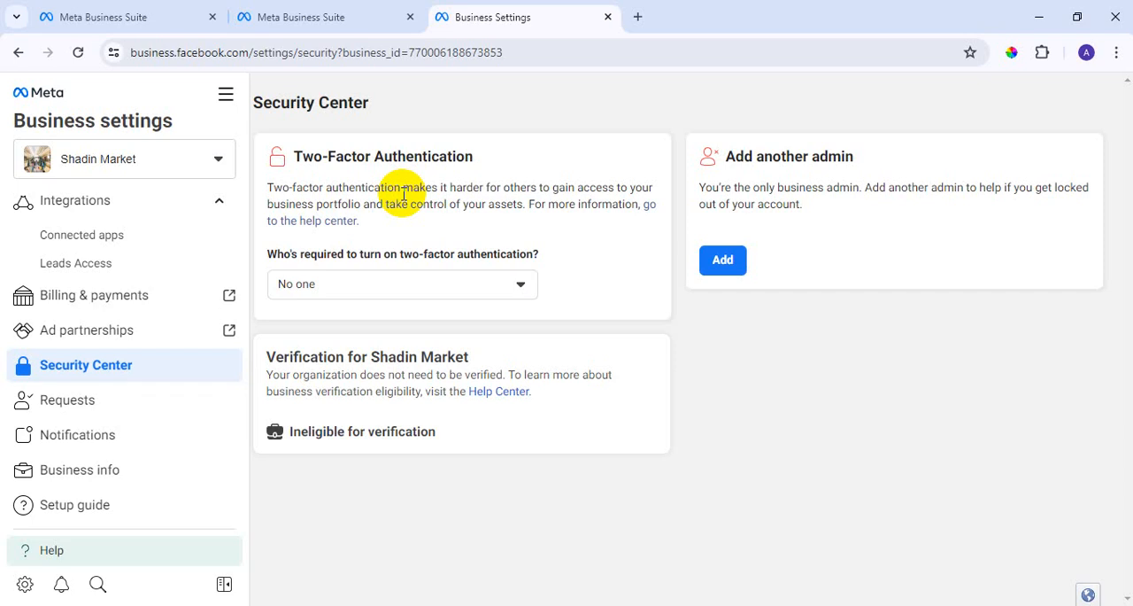
left_click(86, 399)
scroll(119, 392, "up", 10)
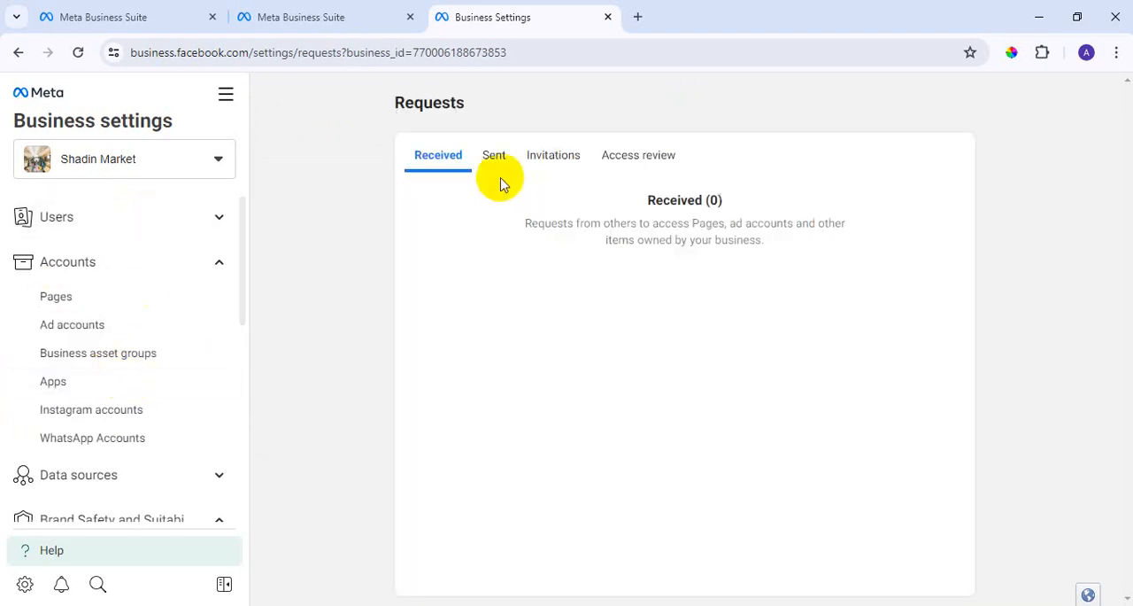
View the sent requests, invitations and access review on the Requests page.
left_click(497, 168)
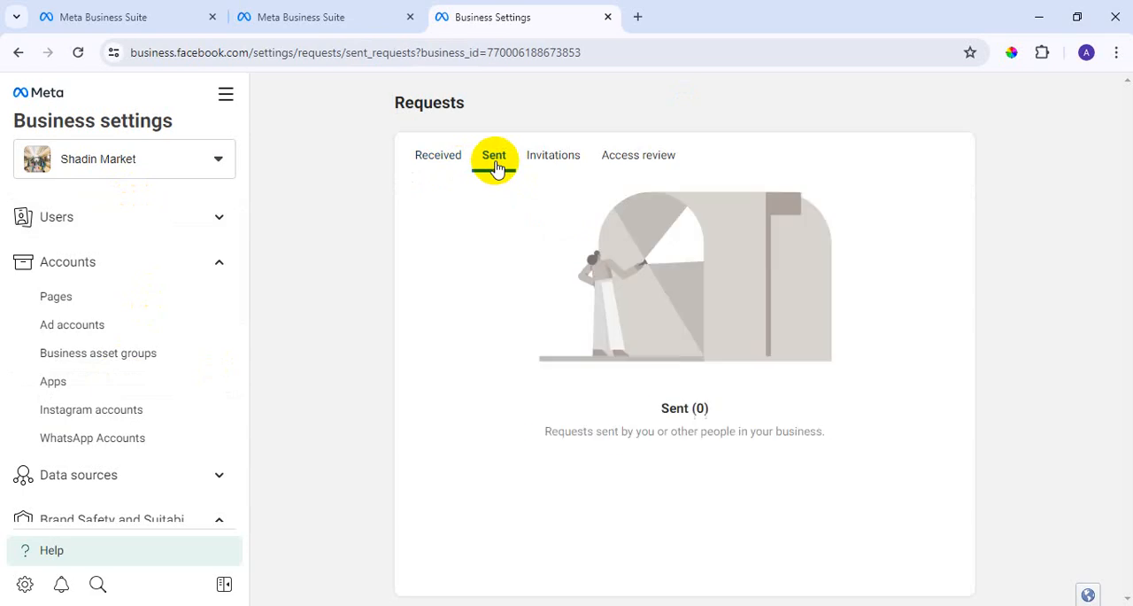
left_click(567, 167)
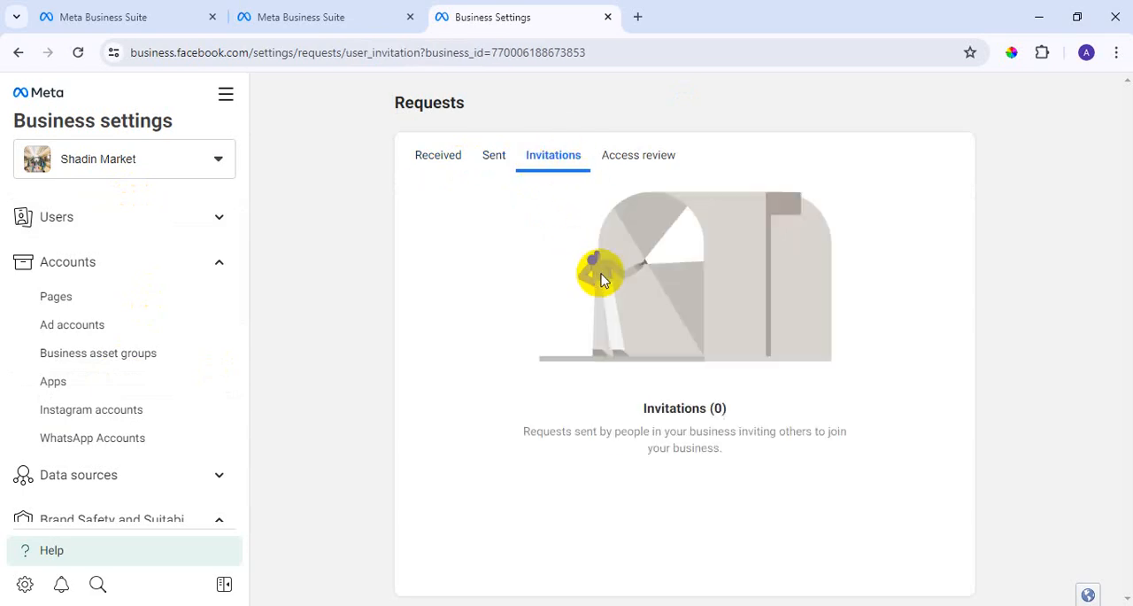
left_click(660, 155)
Look through the Business settings sections, from Users and Accounts down to the Setup guide.
scroll(142, 334, "down", 5)
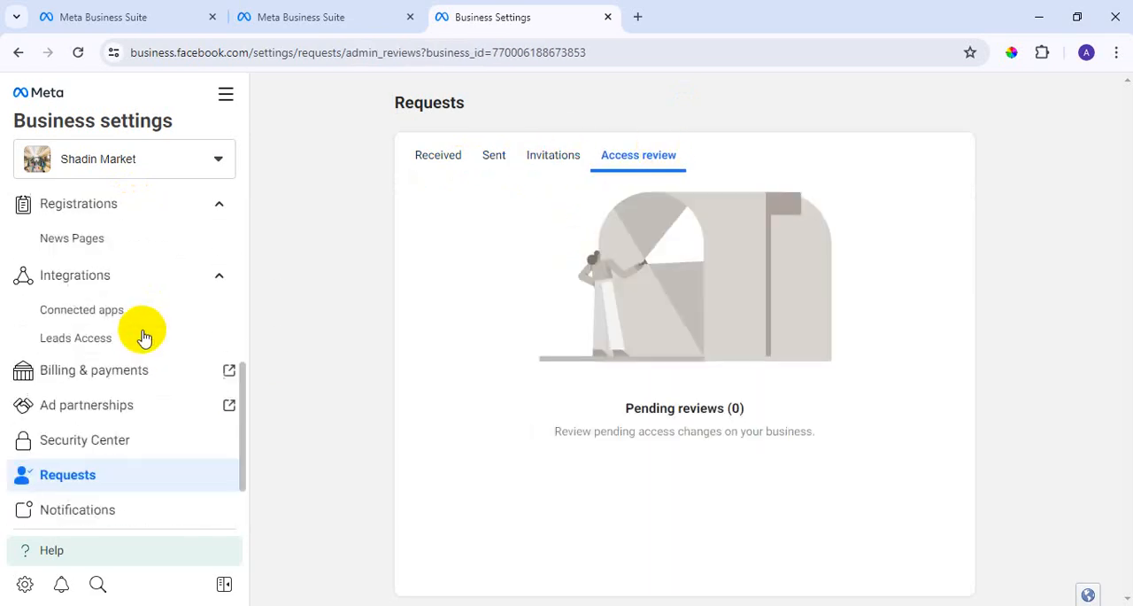
scroll(112, 351, "up", 1)
scroll(124, 460, "down", 1)
scroll(129, 449, "up", 4)
scroll(128, 442, "up", 2)
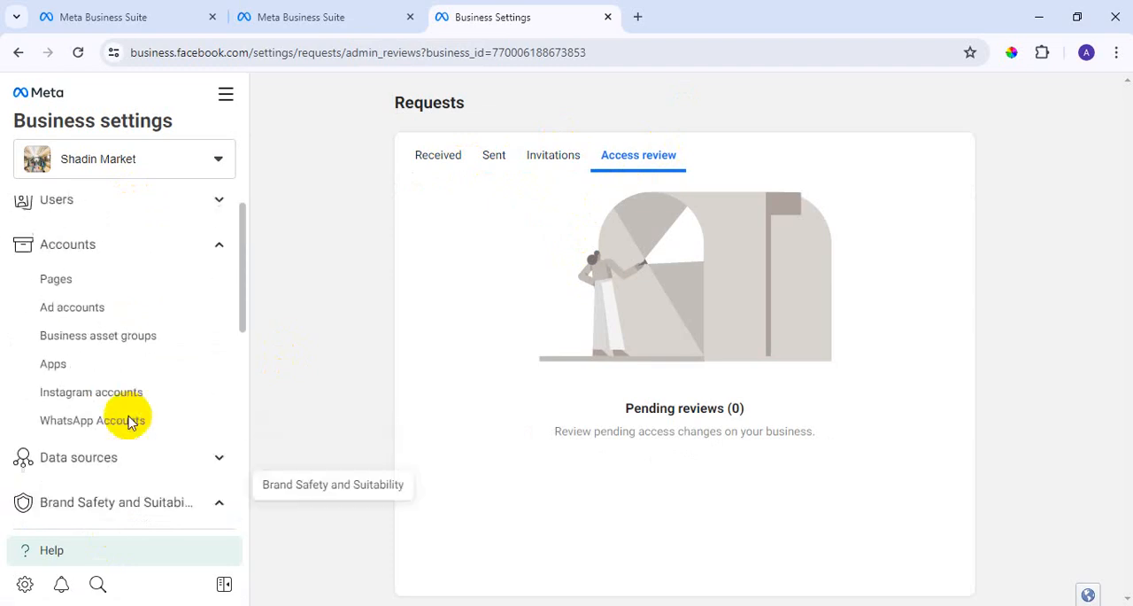
scroll(88, 371, "down", 2)
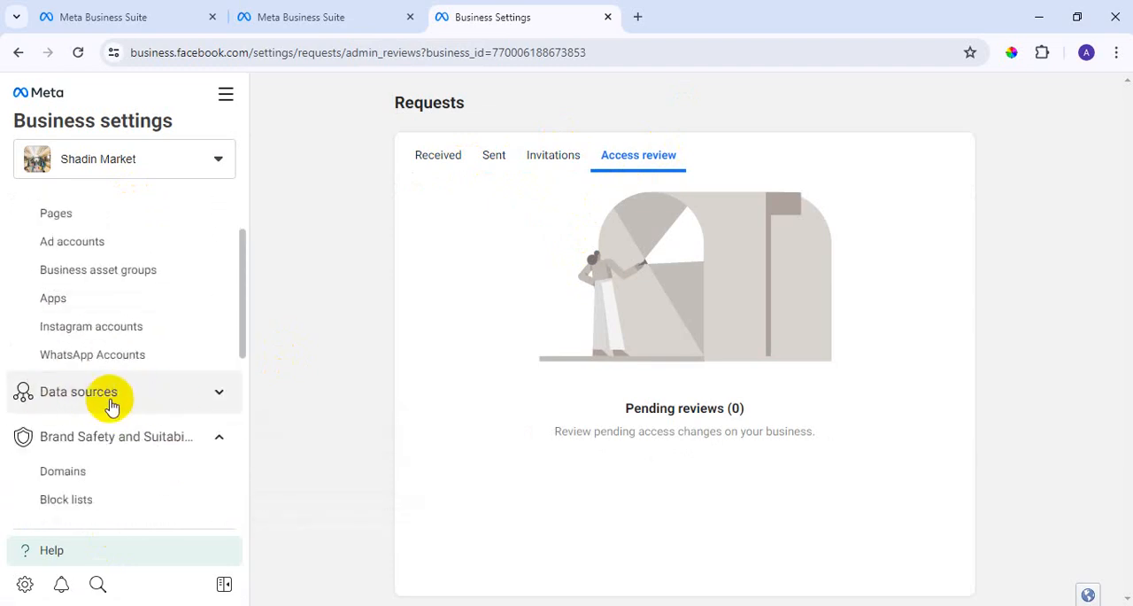
scroll(111, 403, "down", 2)
scroll(133, 327, "down", 1)
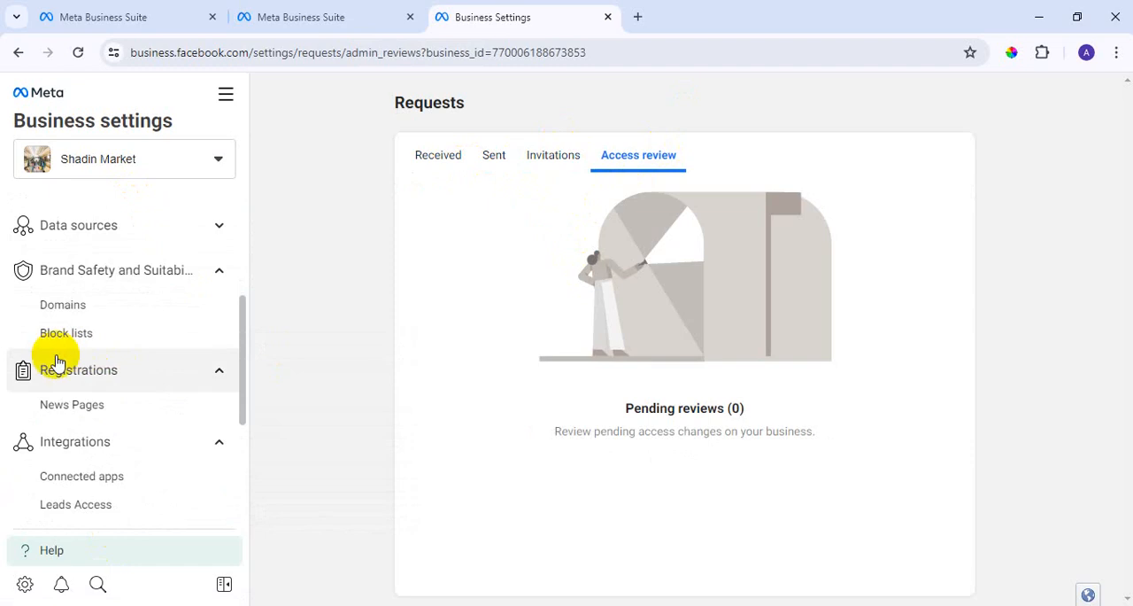
scroll(113, 354, "down", 3)
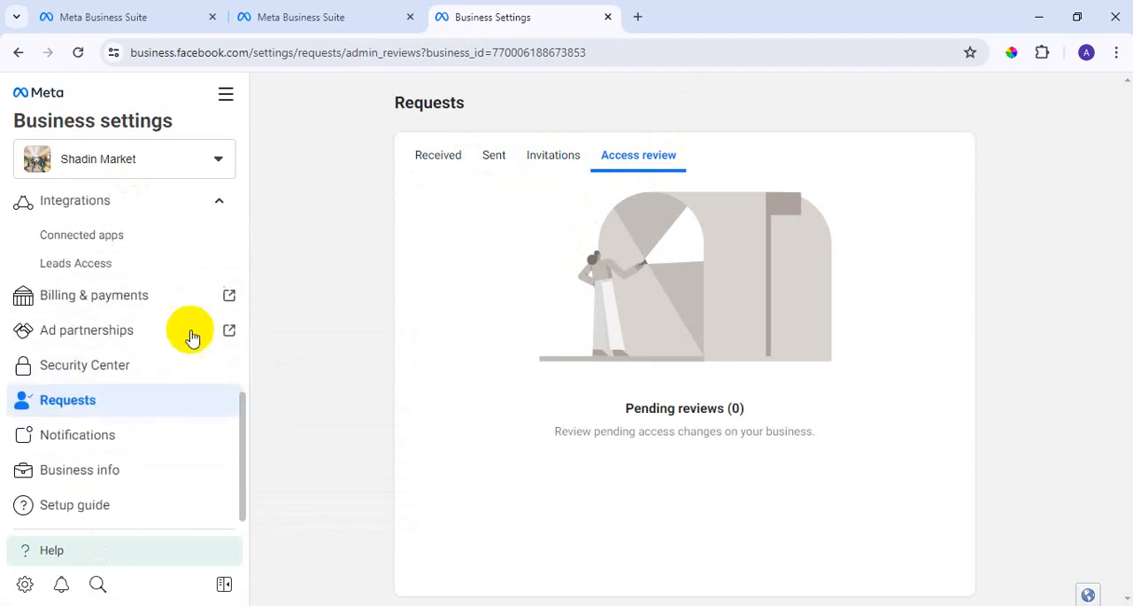
View the Notifications page and look over the details on the Business info page.
left_click(82, 440)
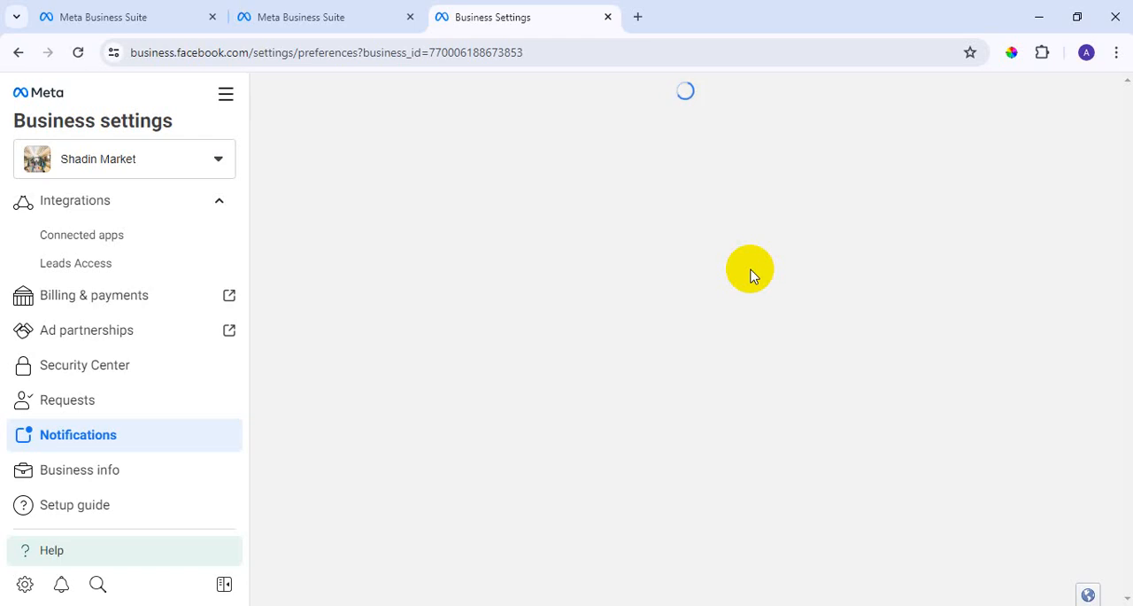
left_click(112, 471)
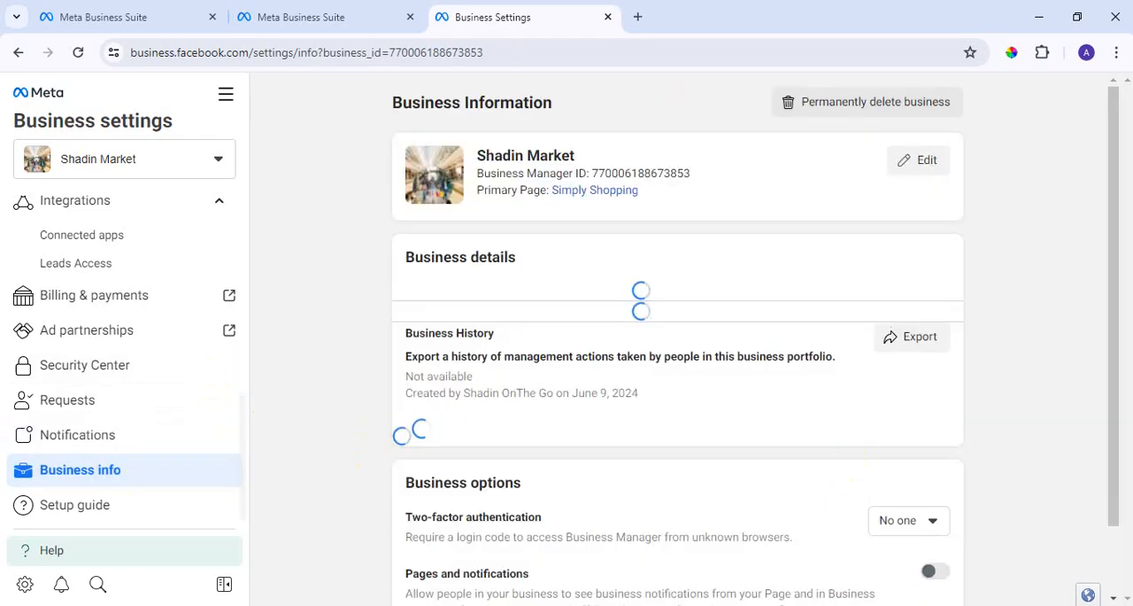
scroll(641, 257, "down", 1)
scroll(632, 301, "up", 2)
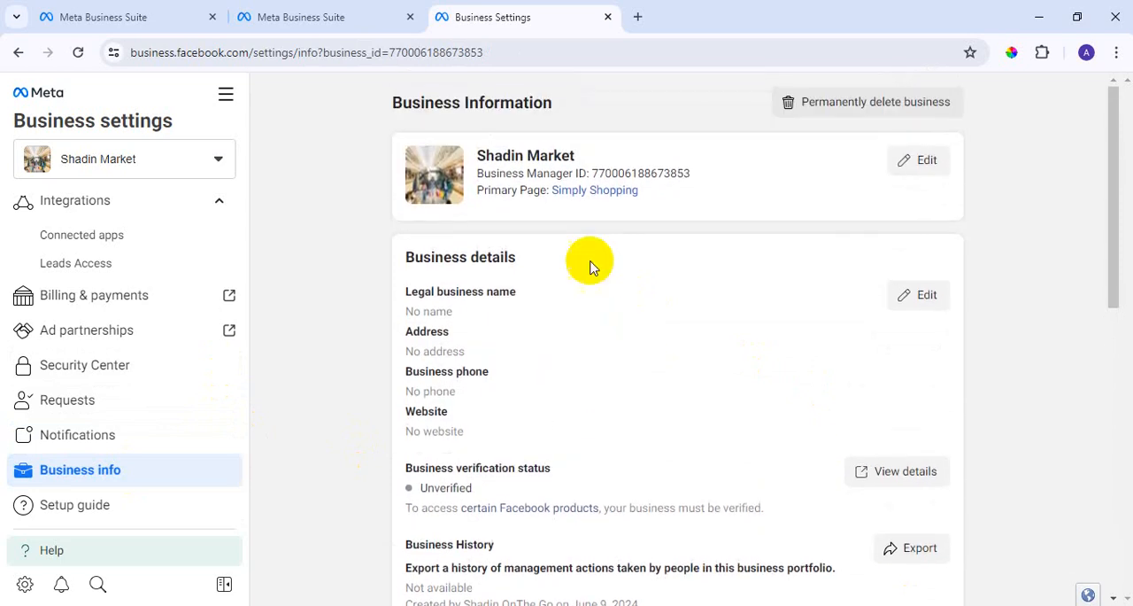
Open the Shadin Market business name and primary Page for editing, and activate the primary Page search.
left_click(926, 161)
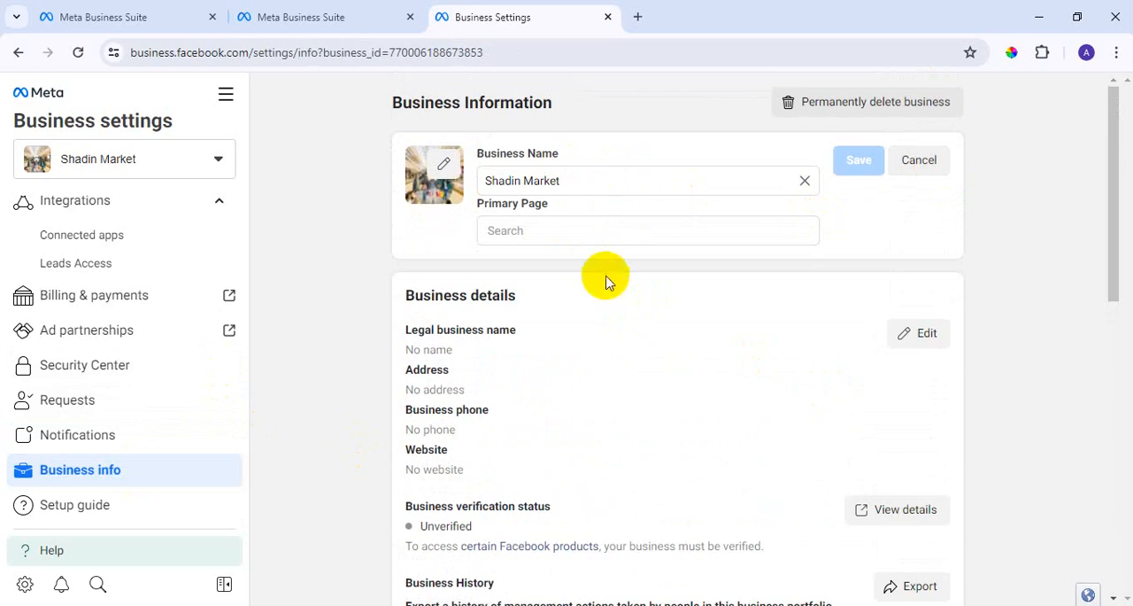
left_click(597, 244)
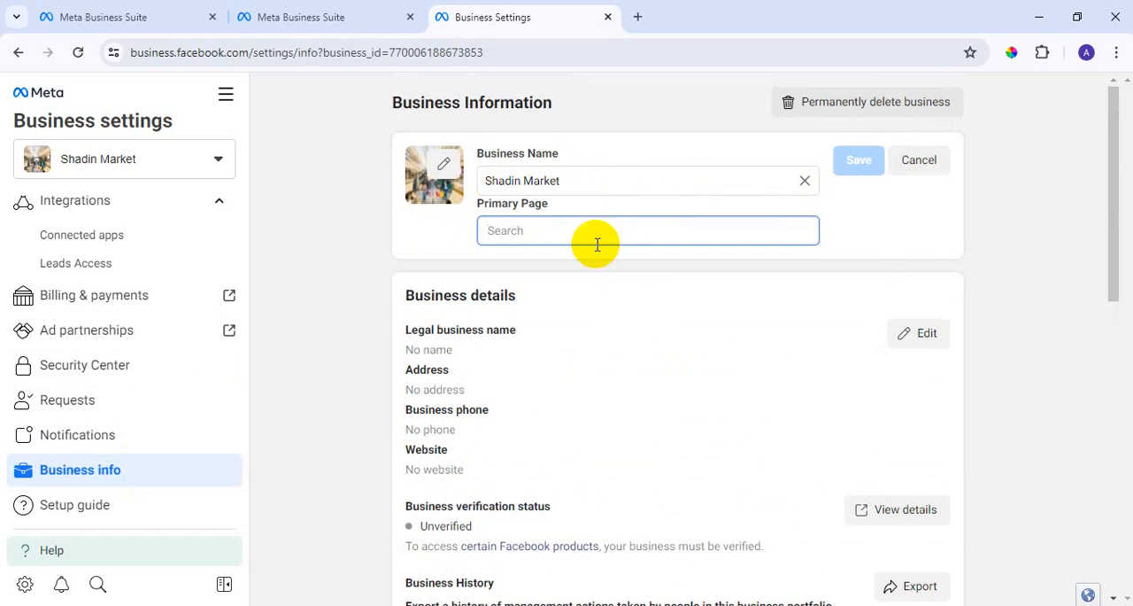
scroll(645, 235, "down", 2)
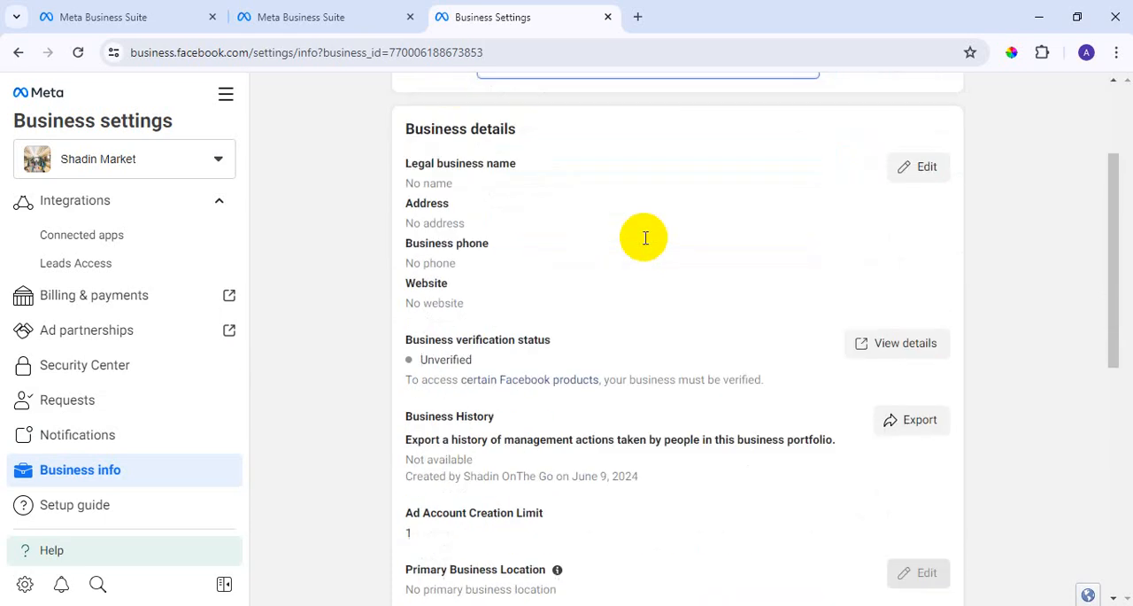
Open the business details for editing and examine the form's fields, from the legal business name to the optional Tax ID.
left_click(926, 169)
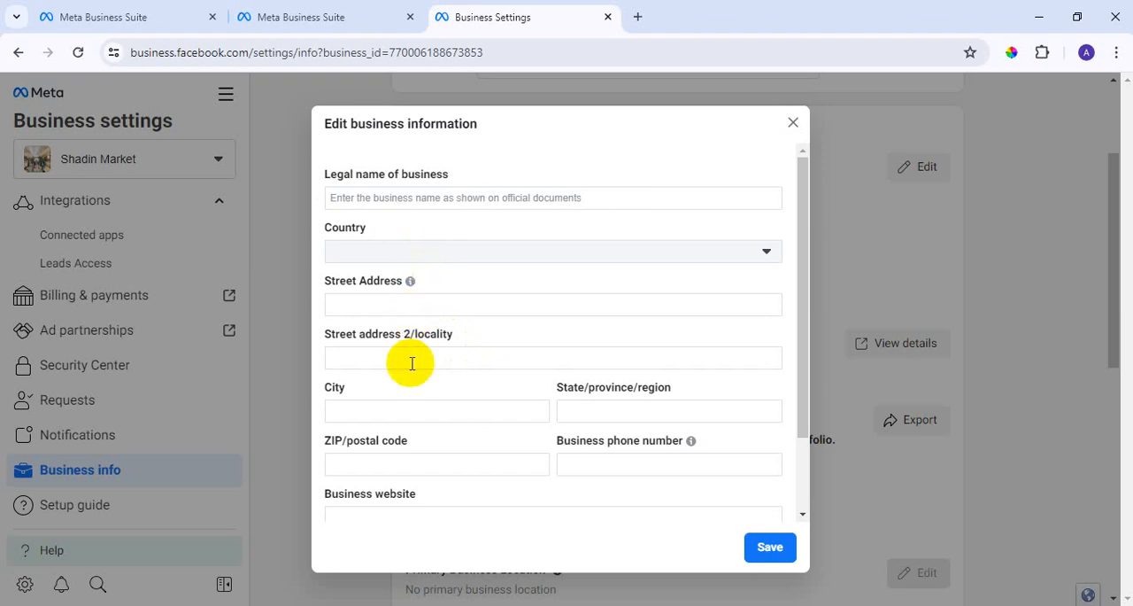
scroll(416, 355, "down", 1)
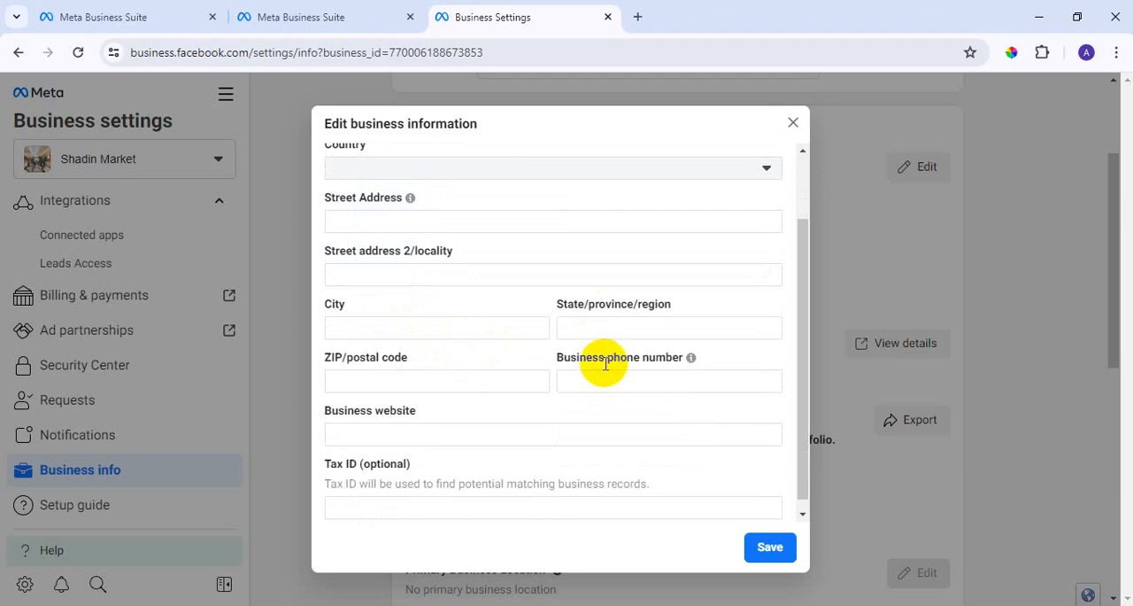
scroll(573, 341, "down", 1)
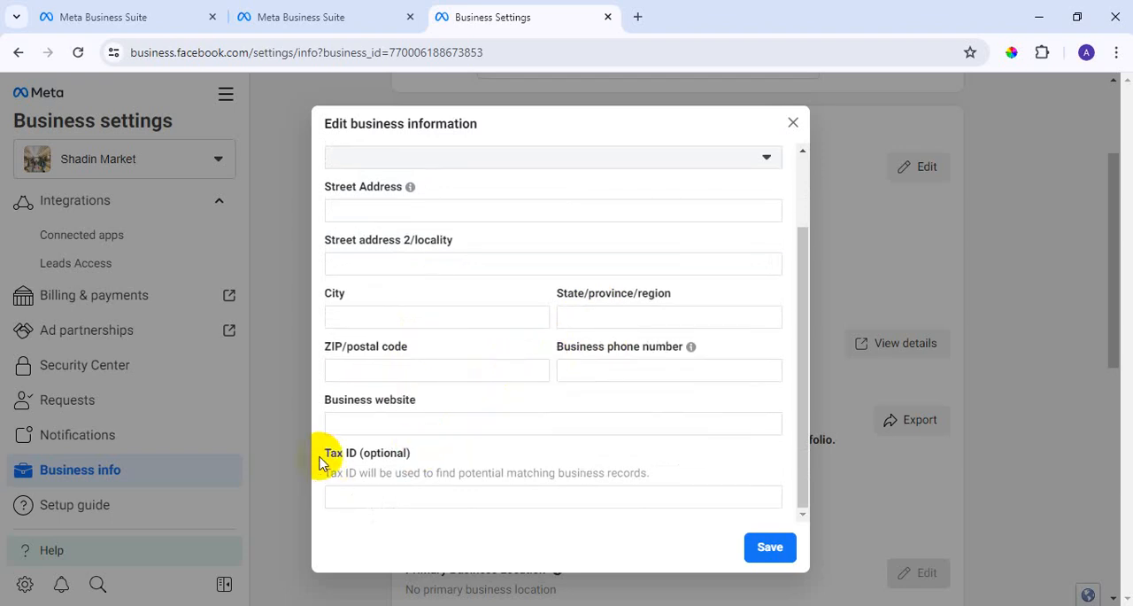
left_click_drag(322, 458, 419, 456)
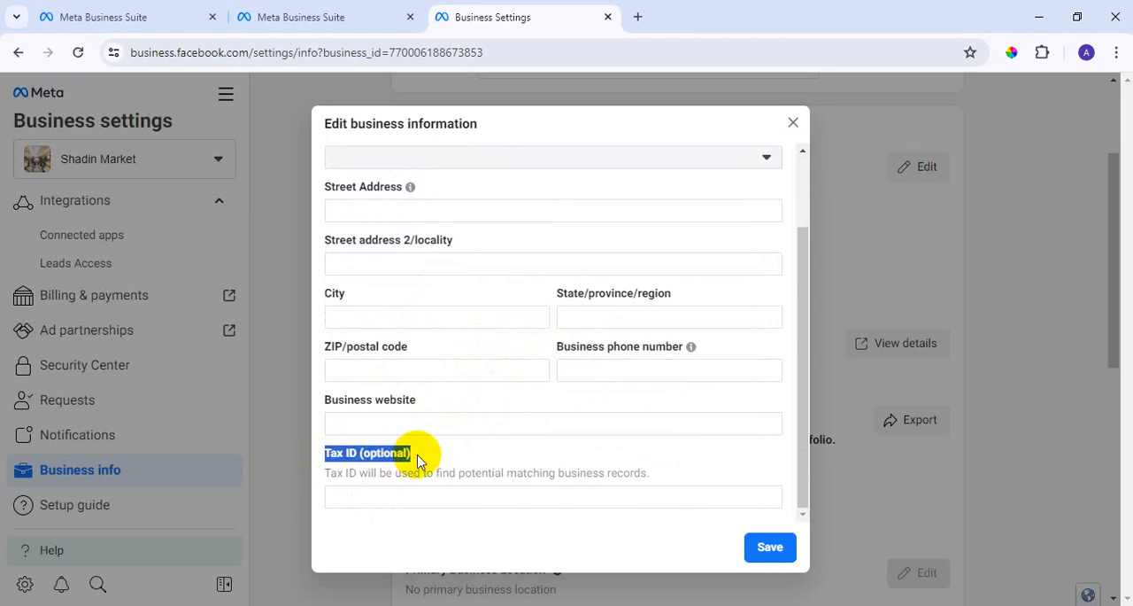
left_click(442, 466)
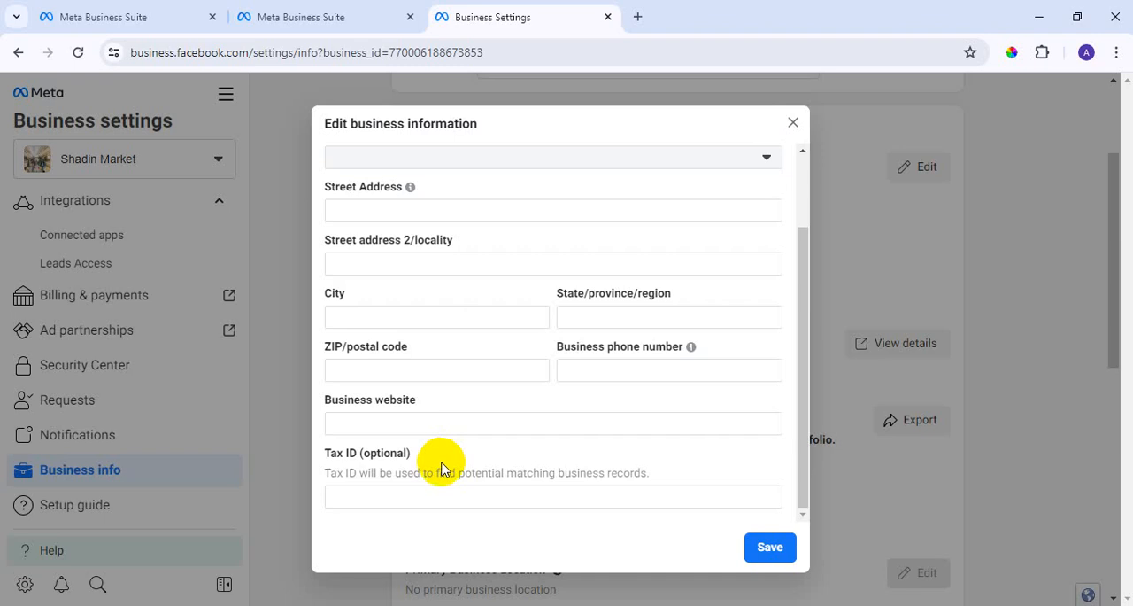
Review the business information form's fields from legal name and address to Tax ID, and close the form without saving.
scroll(442, 466, "up", 3)
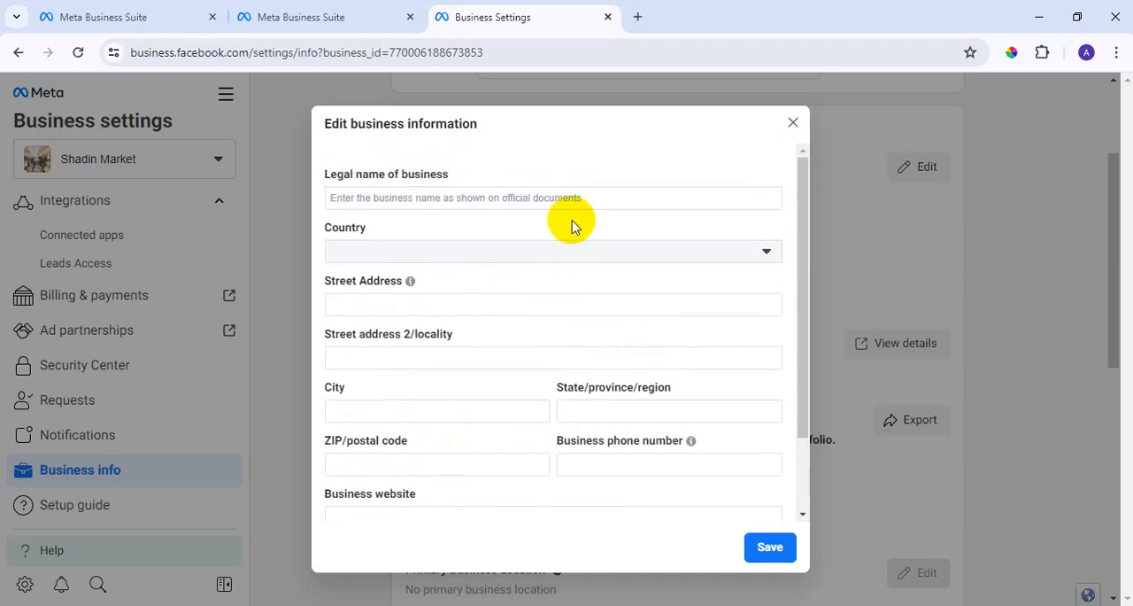
scroll(573, 226, "down", 2)
scroll(505, 337, "up", 2)
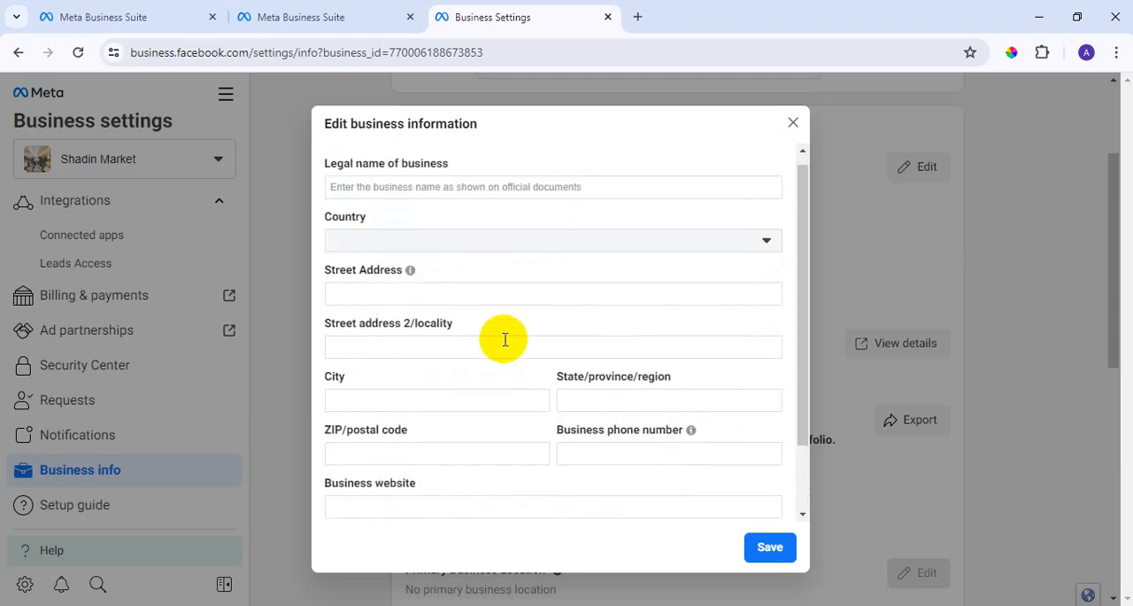
scroll(505, 339, "down", 2)
scroll(504, 342, "up", 2)
scroll(506, 345, "down", 2)
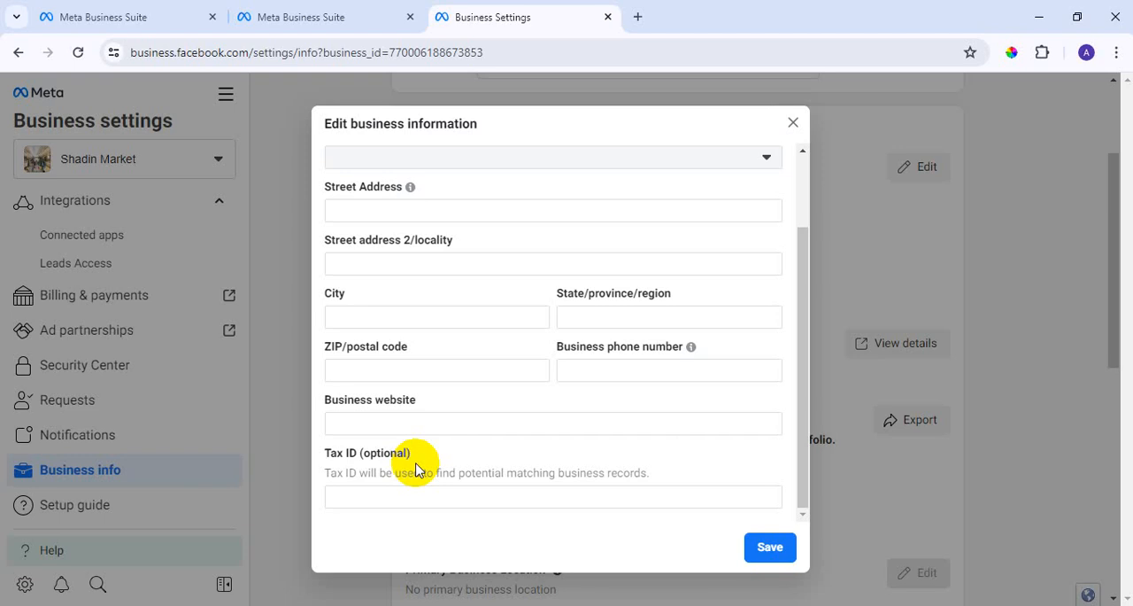
left_click(794, 123)
Look over the business verification status, Business History, Ad Account Creation Limit, Primary Business Location and Business options on the Business info page.
scroll(546, 354, "down", 2)
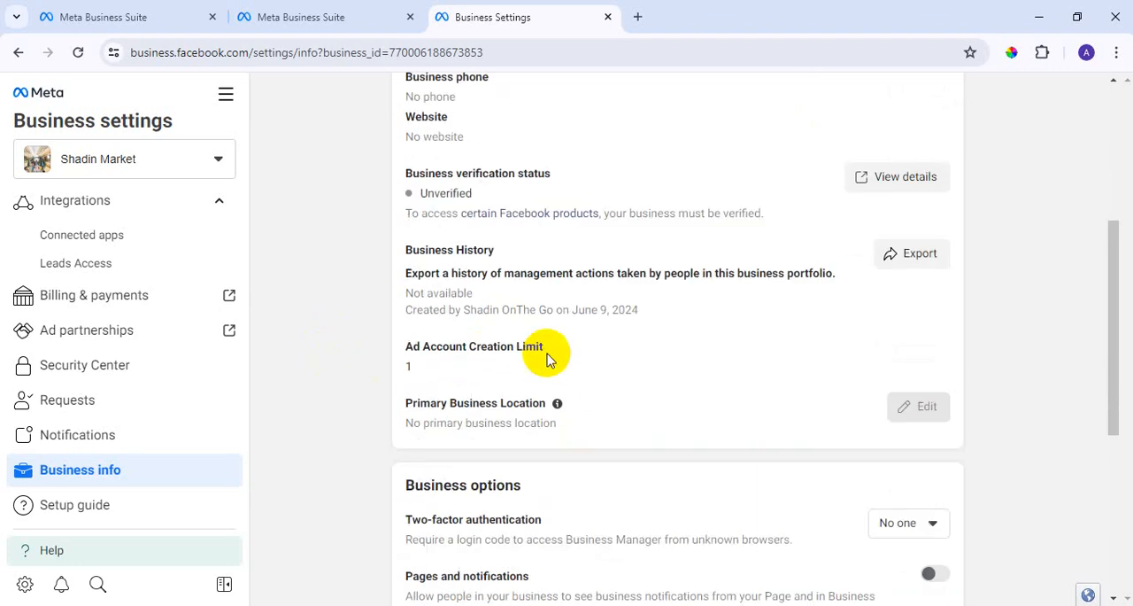
scroll(547, 341, "up", 1)
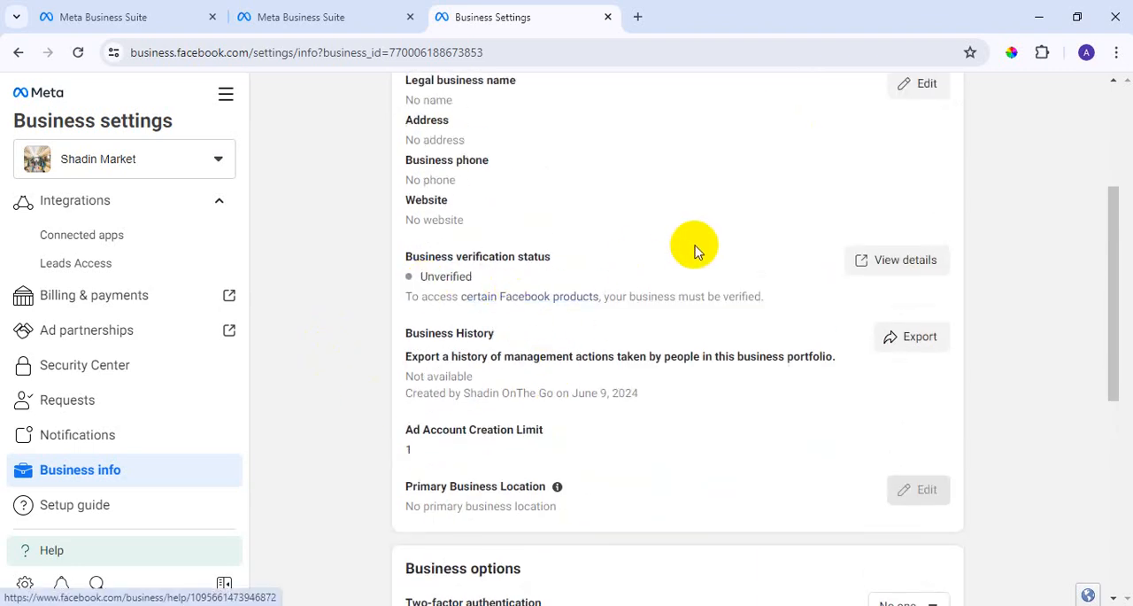
scroll(693, 248, "down", 1)
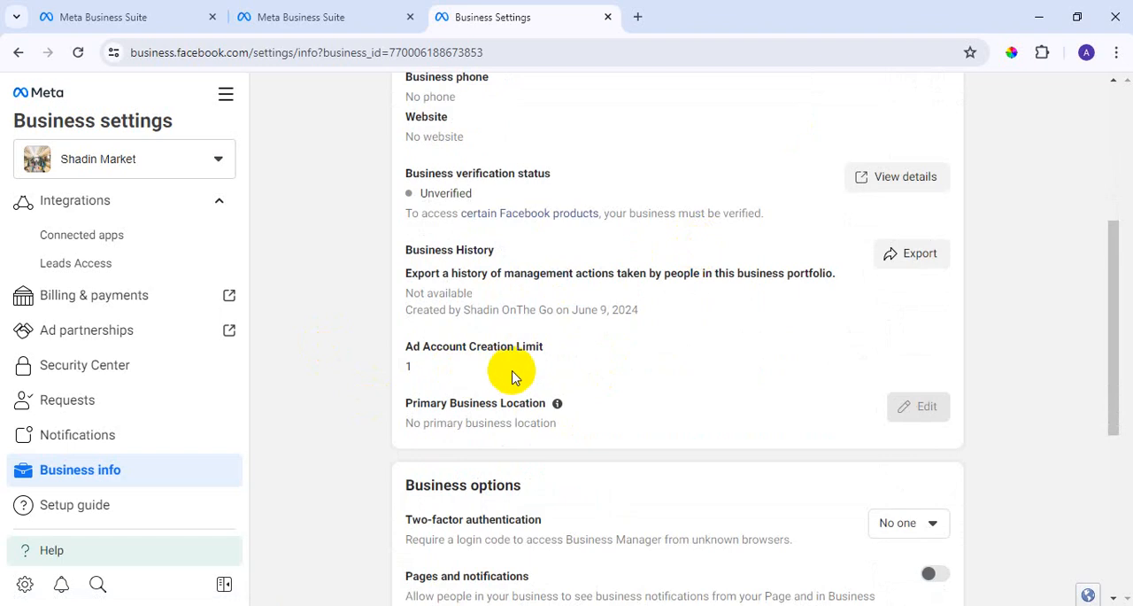
scroll(511, 375, "down", 1)
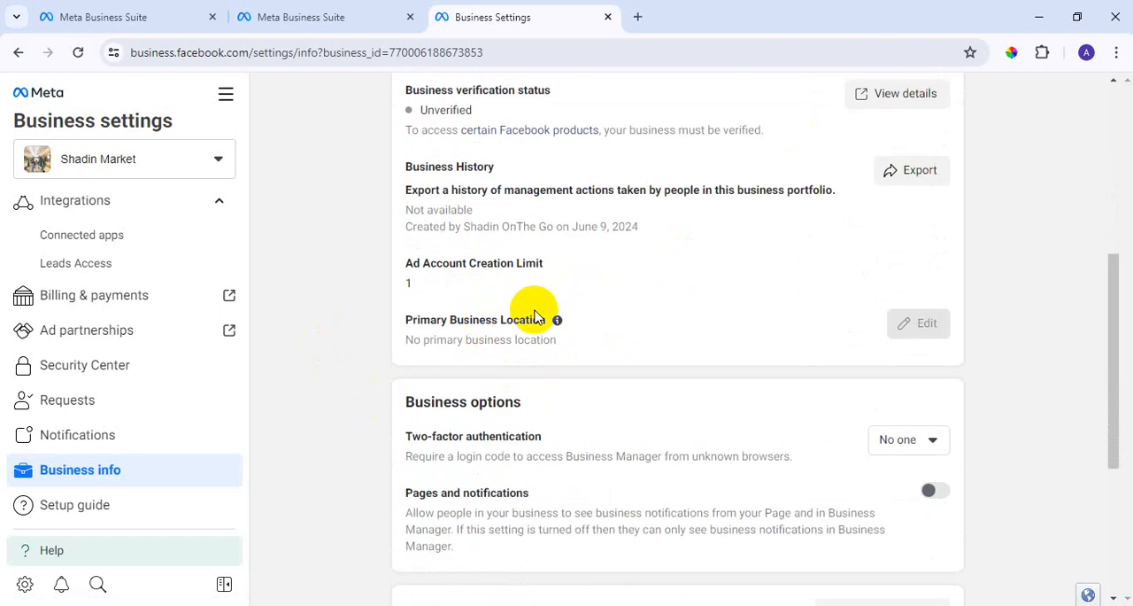
scroll(516, 447, "up", 1)
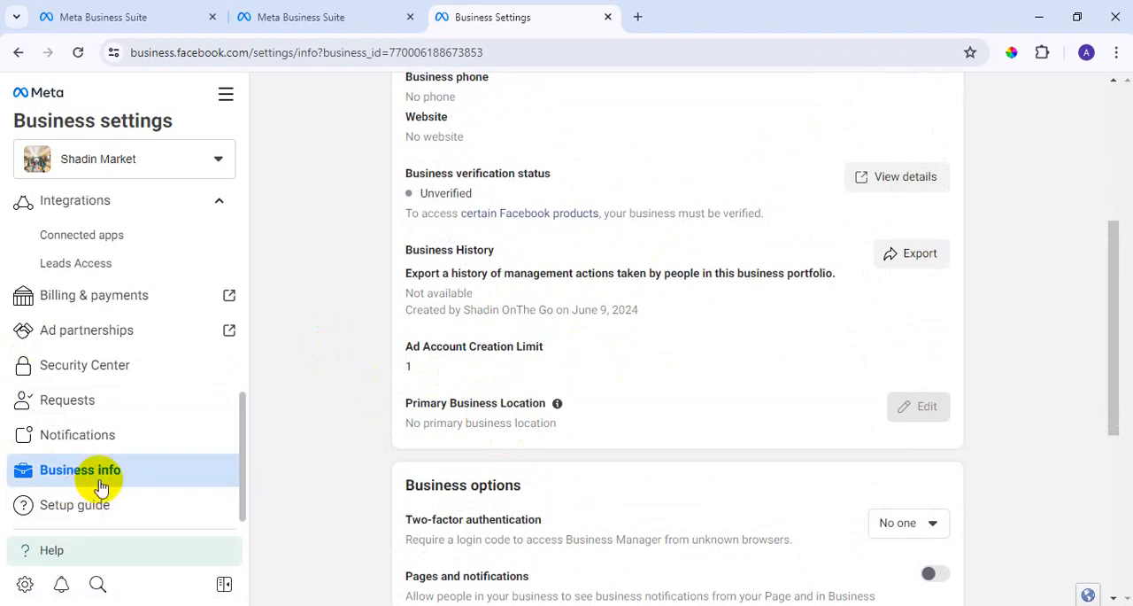
Open the Domains page under Brand Safety and Suitability in the Shadin Market settings.
scroll(116, 470, "up", 2)
scroll(172, 273, "down", 1)
scroll(175, 283, "up", 2)
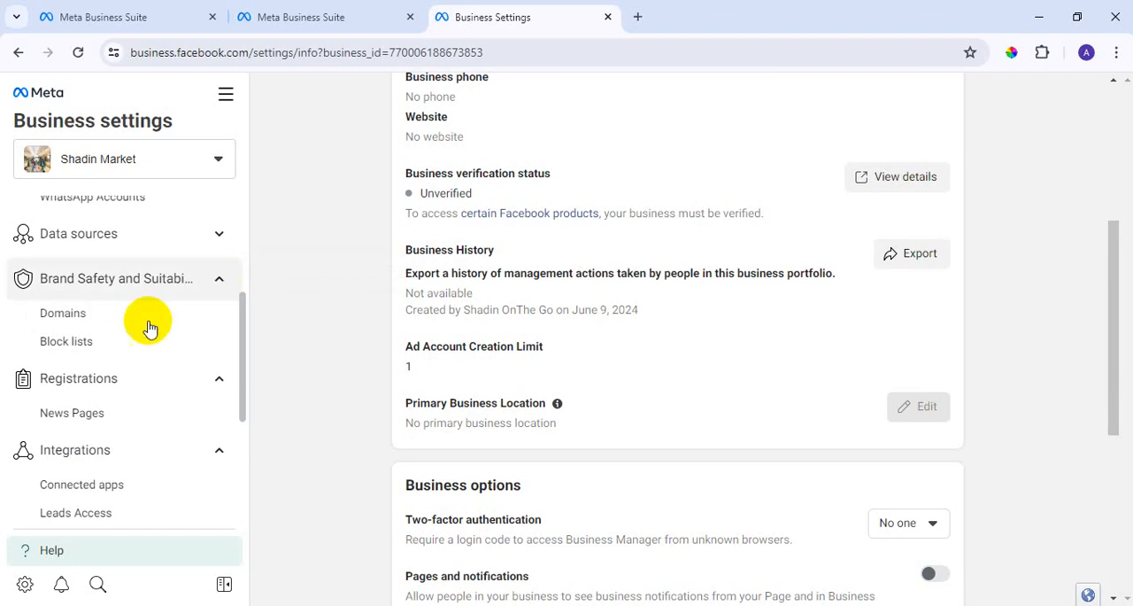
left_click(65, 321)
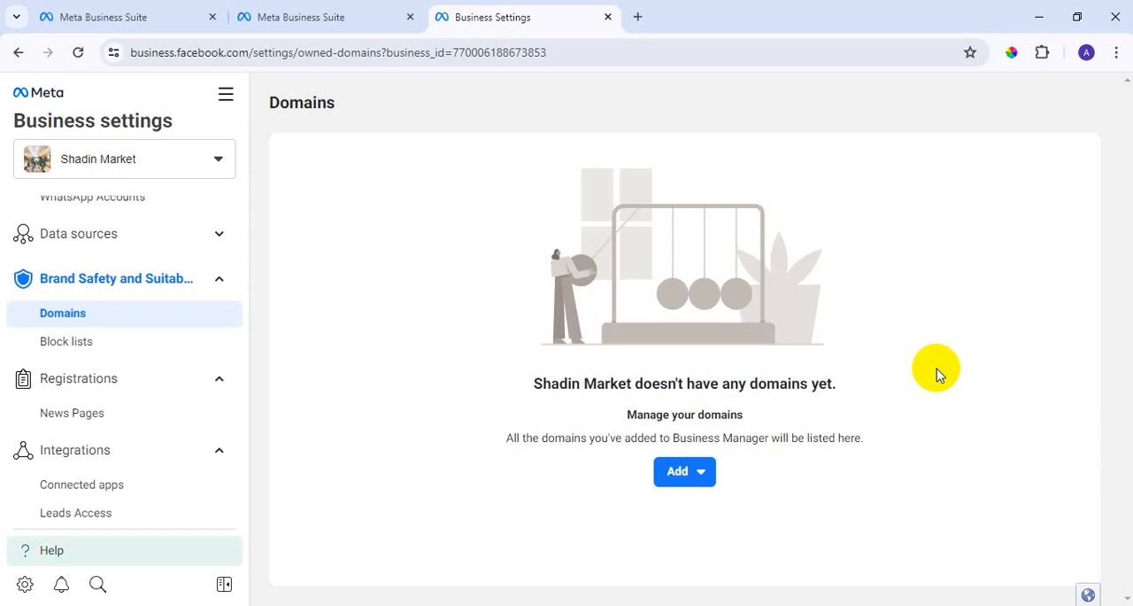
Search Google for "google crawler" in a new browser tab and show the image results.
left_click(637, 17)
type("g")
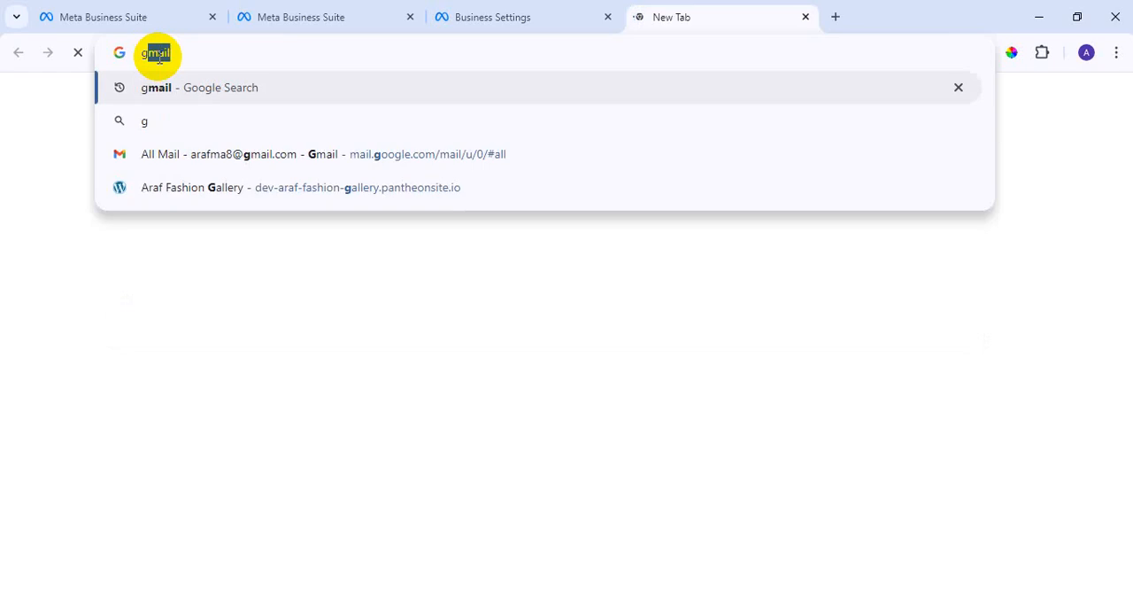
type("oogle")
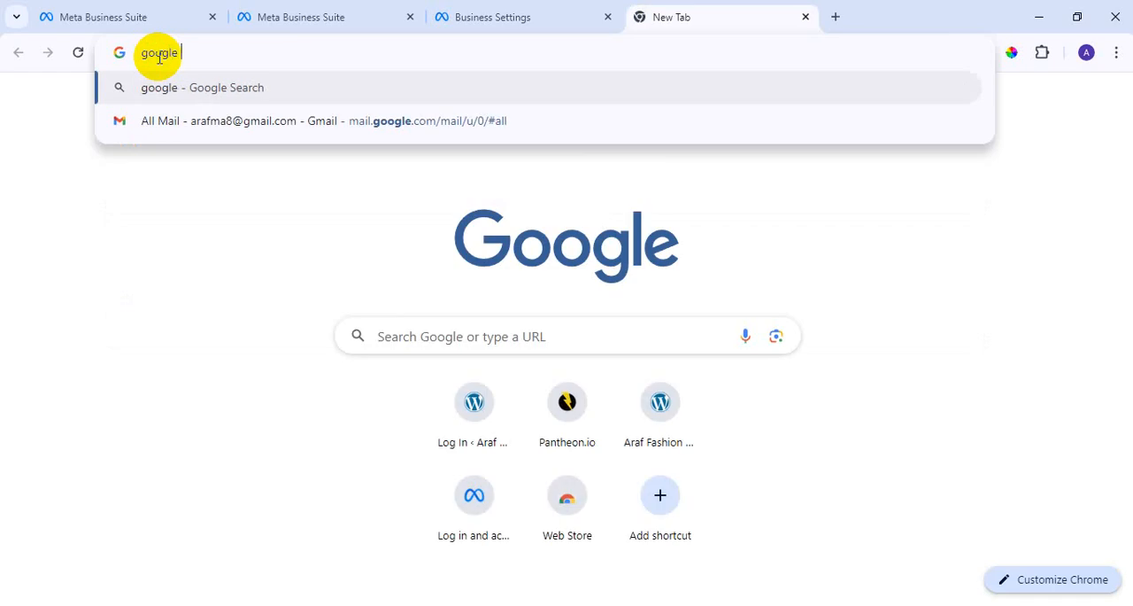
type(" cr")
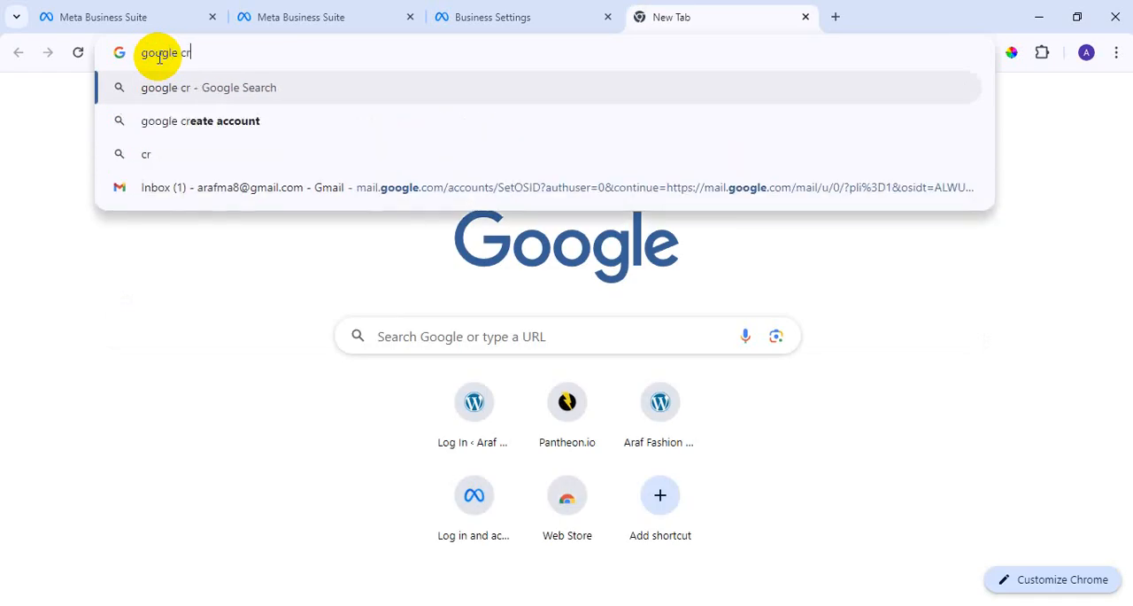
type("aw")
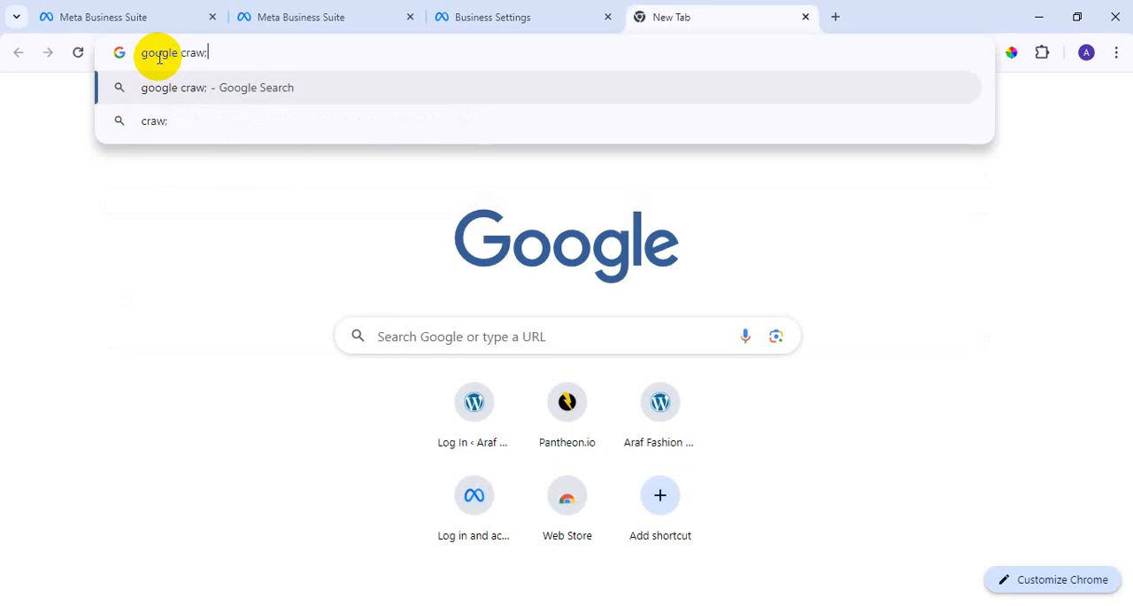
type("k")
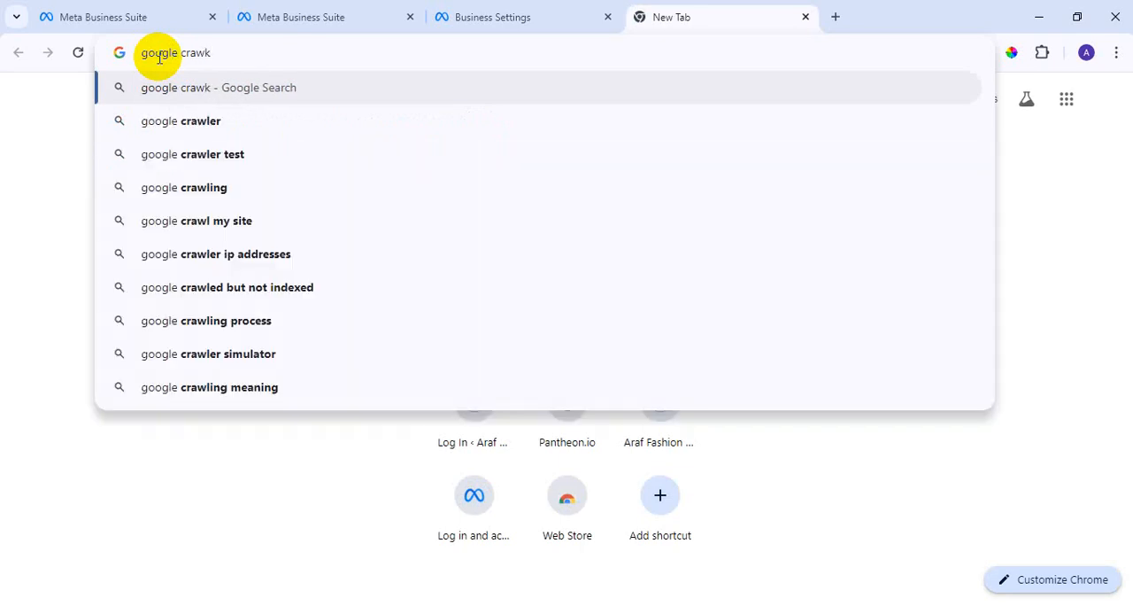
key("BackSpace")
type("ler")
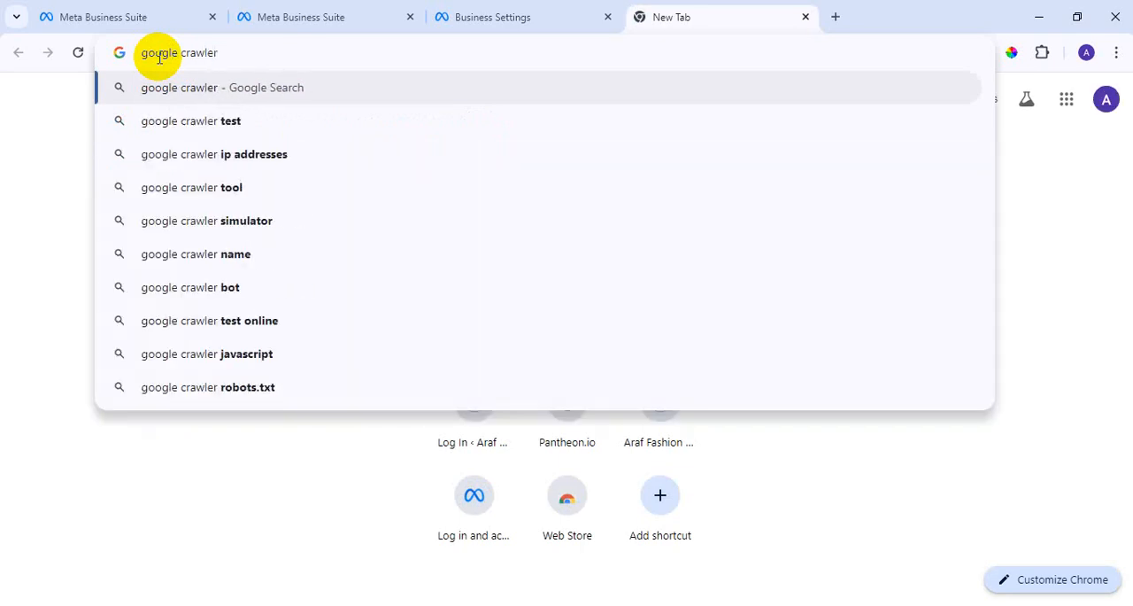
key("Return")
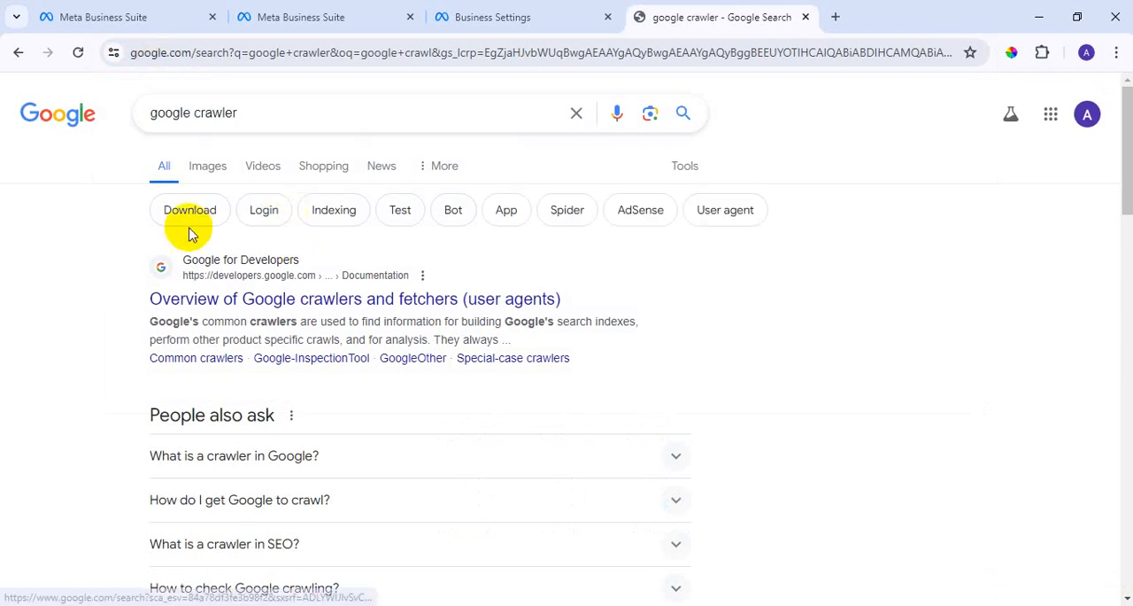
left_click(207, 181)
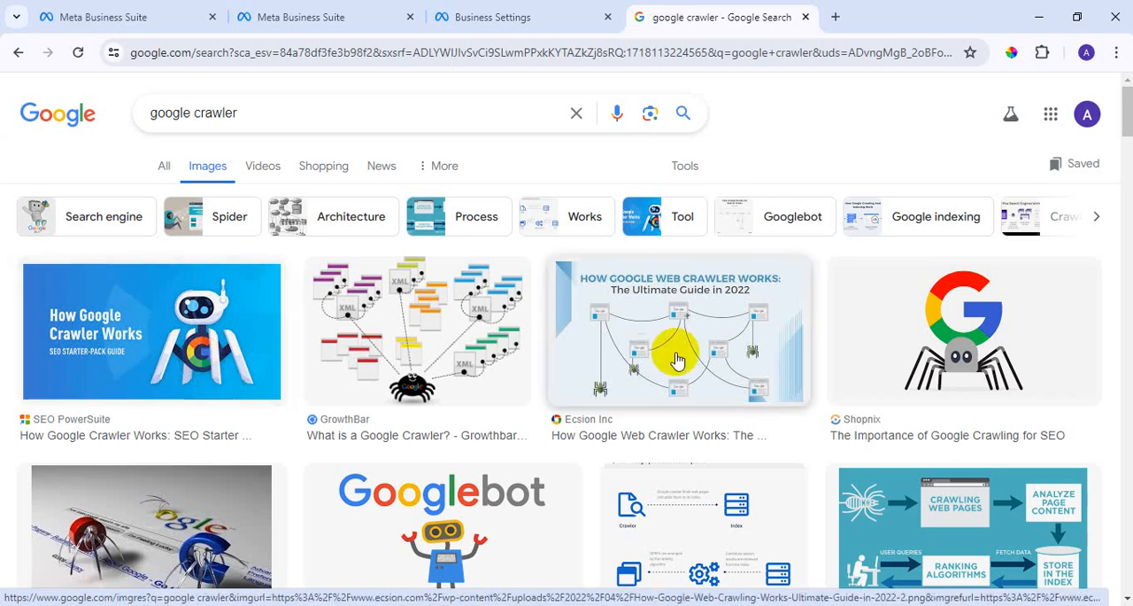
Return to the Business settings Domains page and look over the settings sections up to Accounts and Users.
left_click(463, 13)
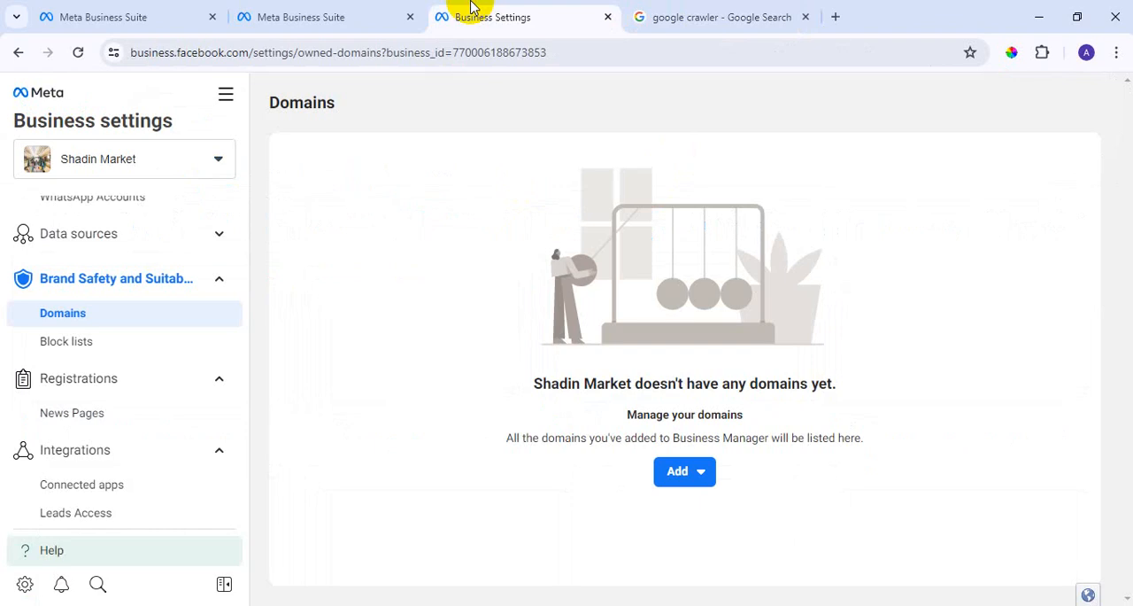
scroll(175, 347, "up", 1)
scroll(175, 347, "up", 1)
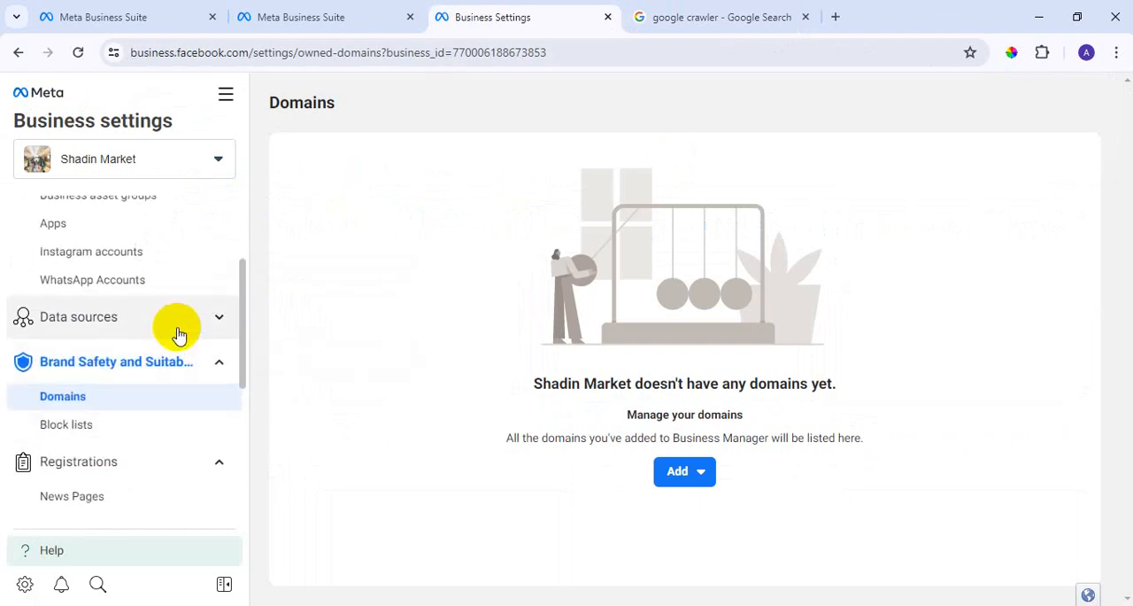
scroll(178, 335, "up", 2)
scroll(175, 309, "up", 2)
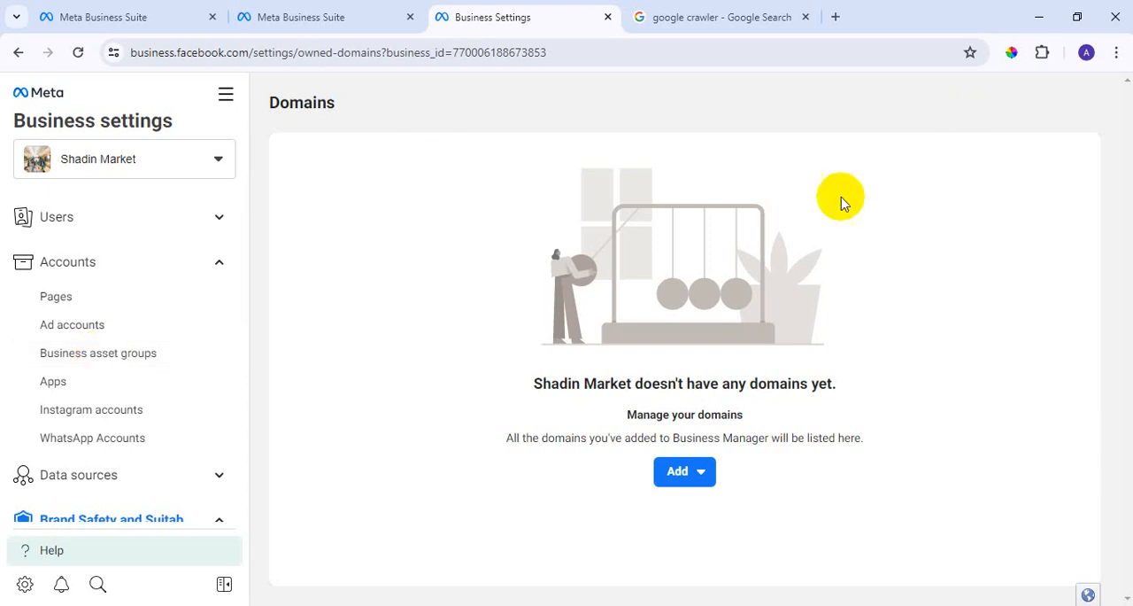
Capture a 794x579 screen area of the Domains page, draw four red rectangles on it as an illustration, and discard the capture.
key("Print")
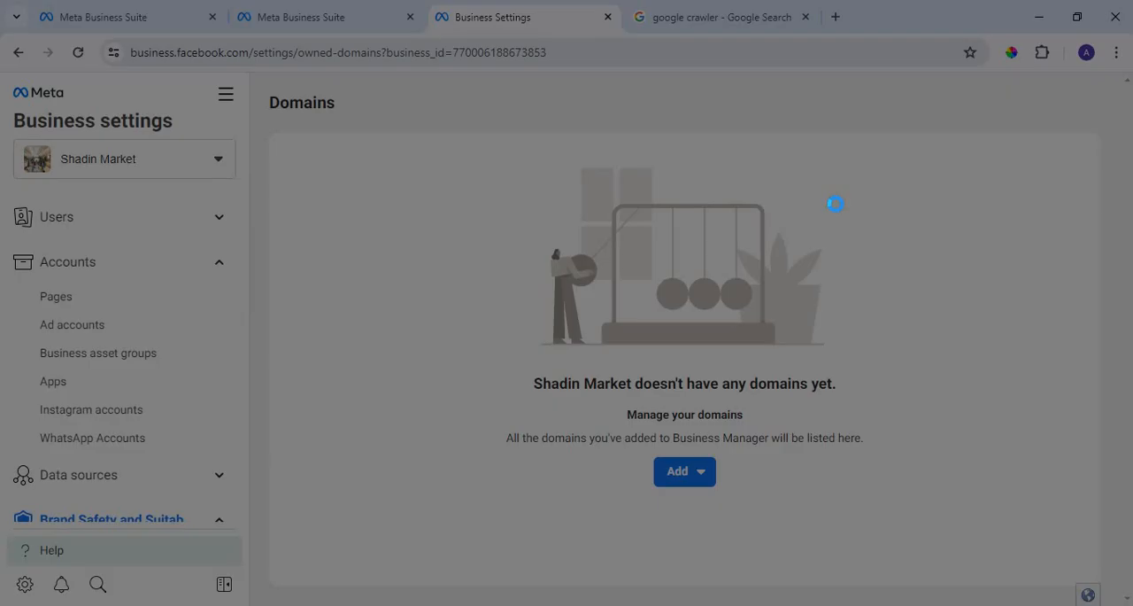
left_click_drag(354, 122, 1013, 603)
left_click(1027, 513)
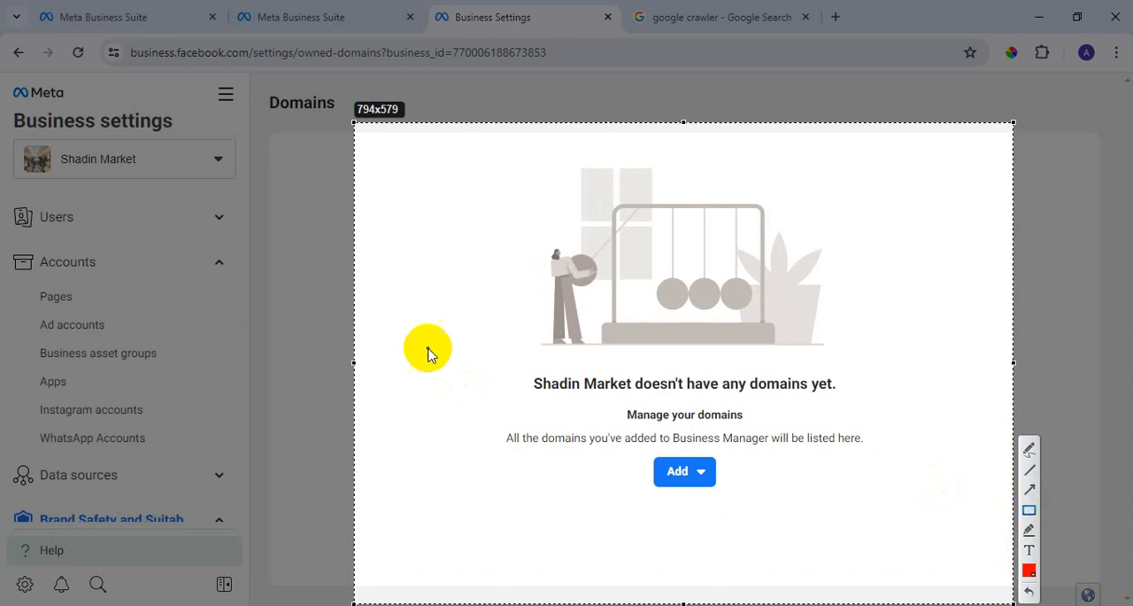
left_click_drag(417, 334, 494, 576)
left_click_drag(600, 310, 716, 556)
left_click_drag(846, 239, 944, 535)
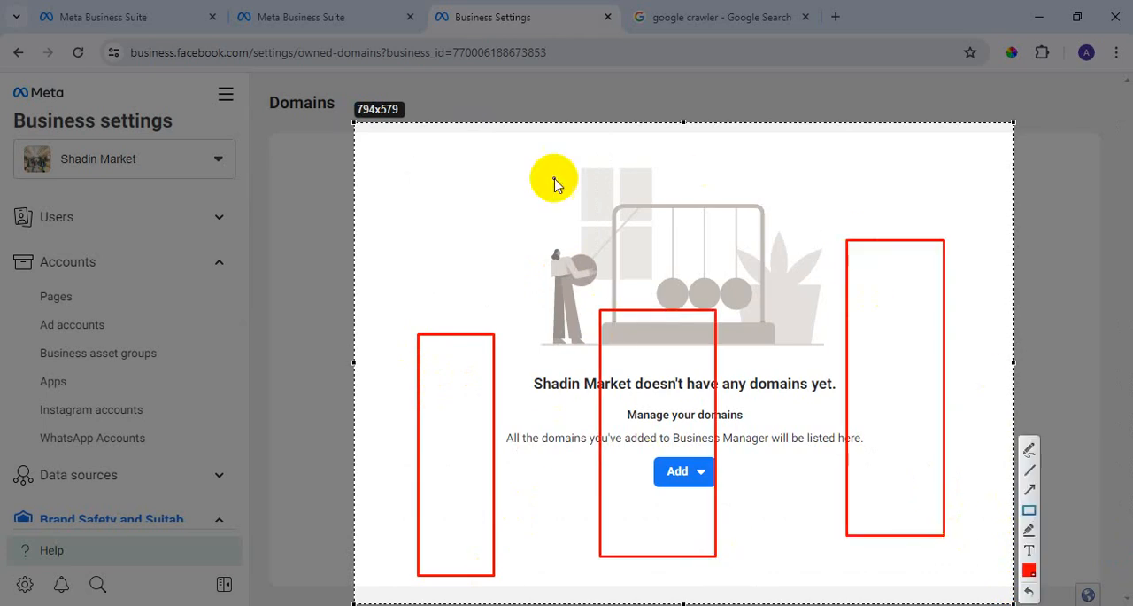
left_click_drag(553, 178, 623, 259)
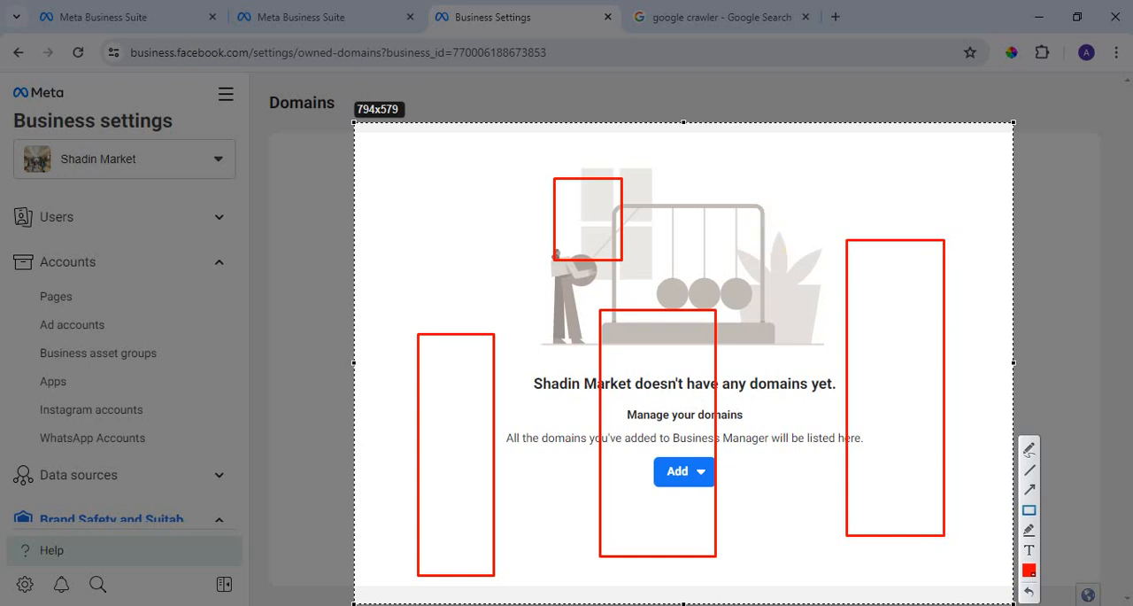
key("Escape")
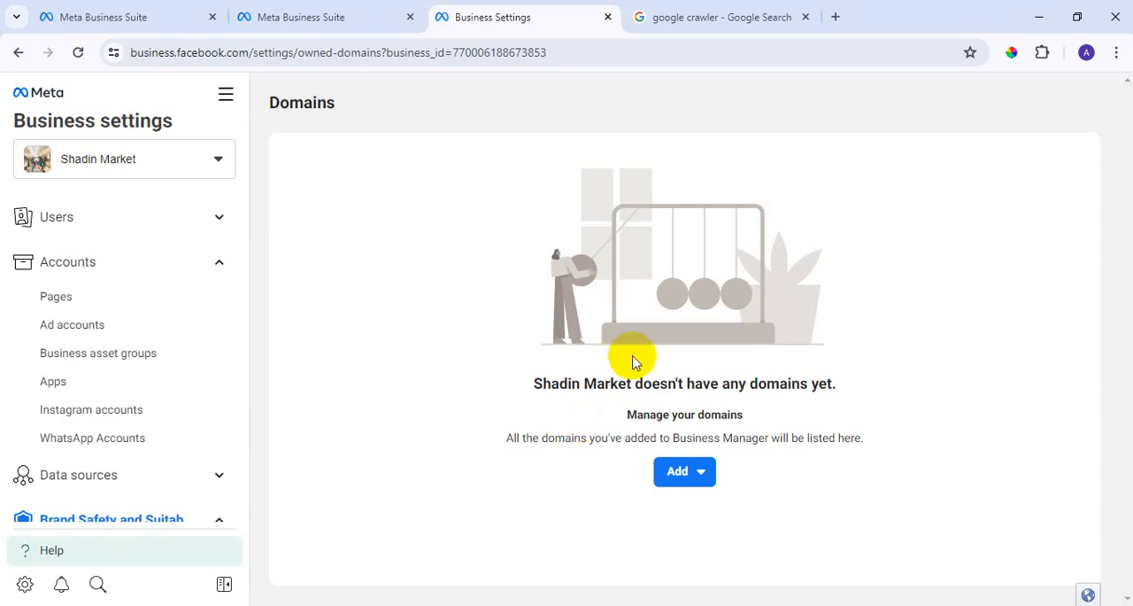
Start creating a new domain for Shadin Market, activate the Your domain field, and close the Google crawler search.
scroll(97, 413, "down", 2)
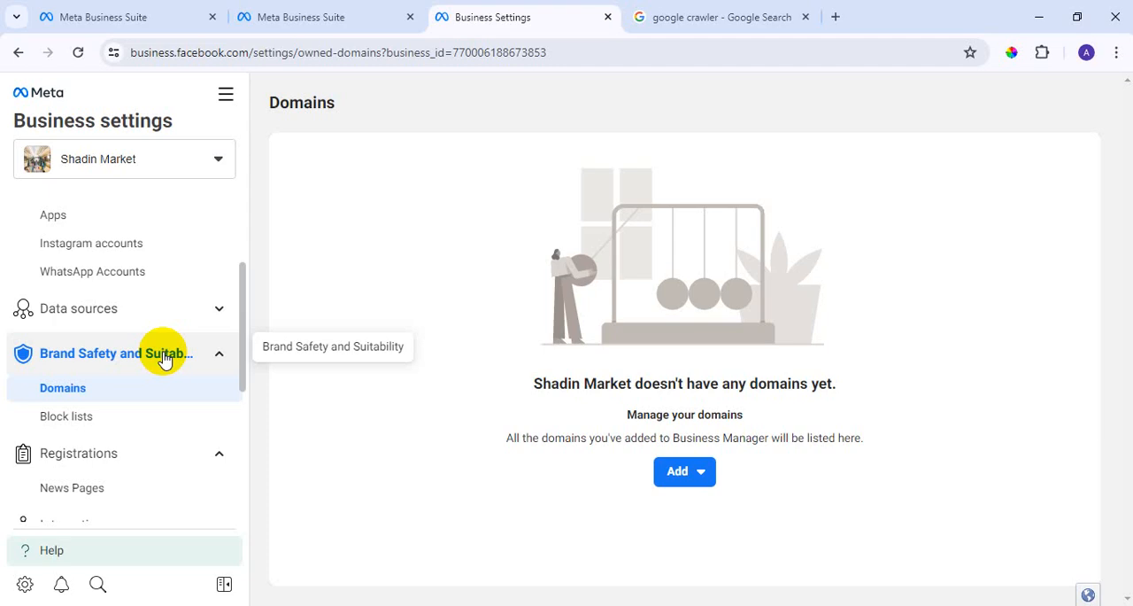
left_click(697, 481)
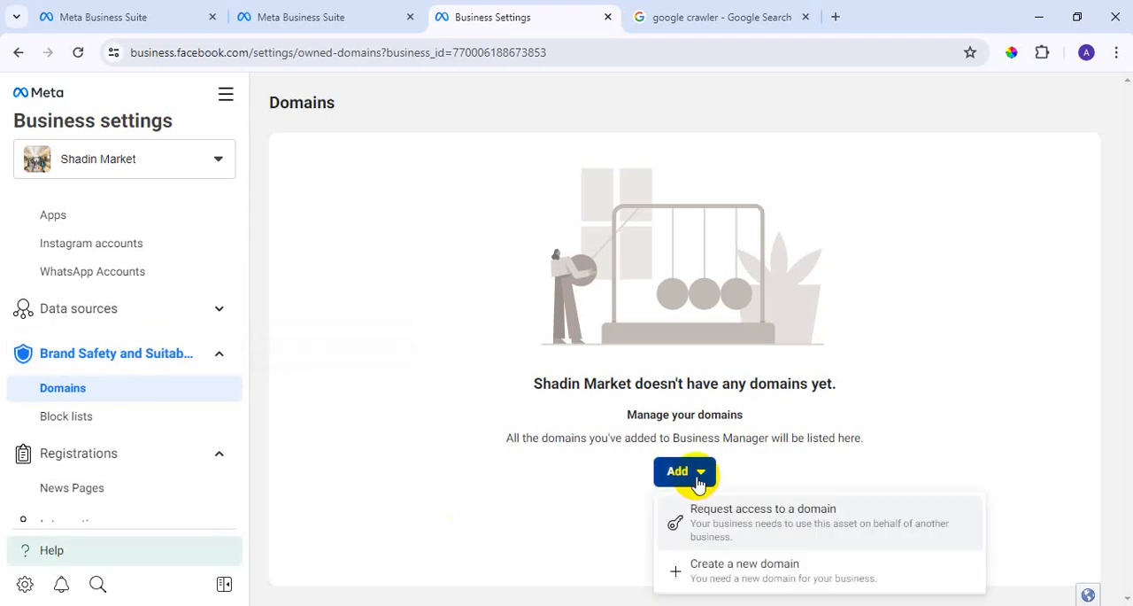
left_click(742, 572)
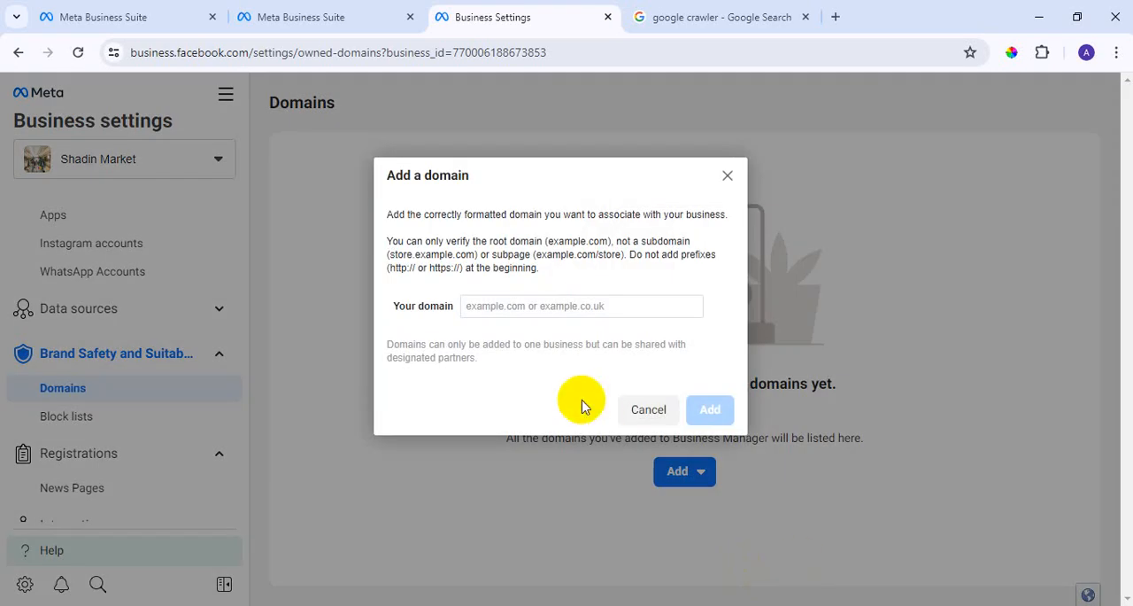
left_click(570, 309)
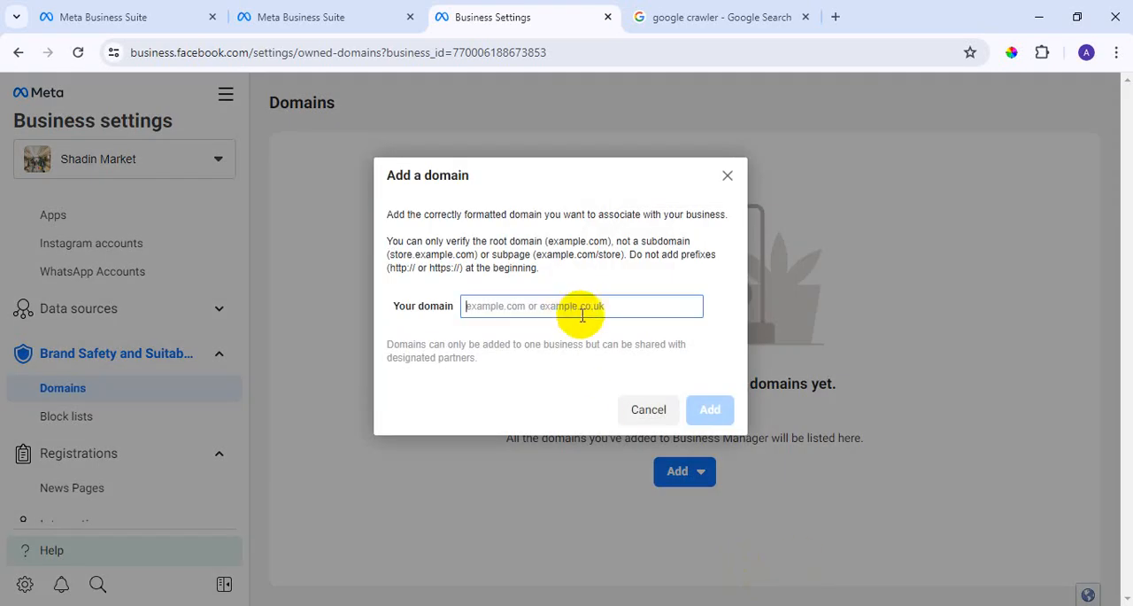
left_click(775, 16)
left_click(806, 17)
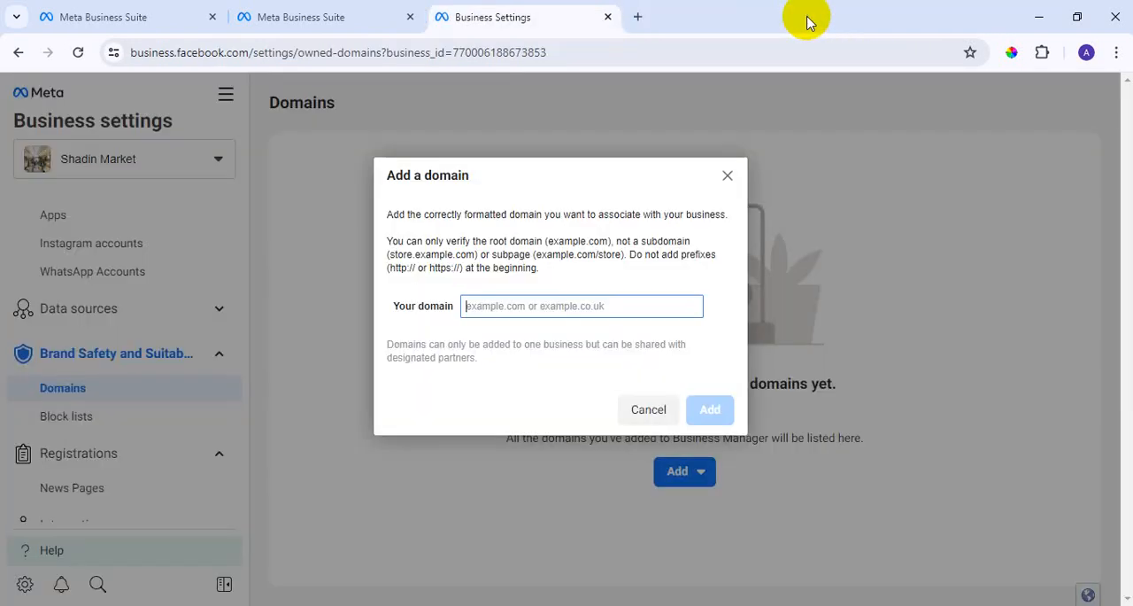
Open the Araf Fashion Gallery WordPress login page in a new browser tab and log in with the saved credentials.
left_click(640, 18)
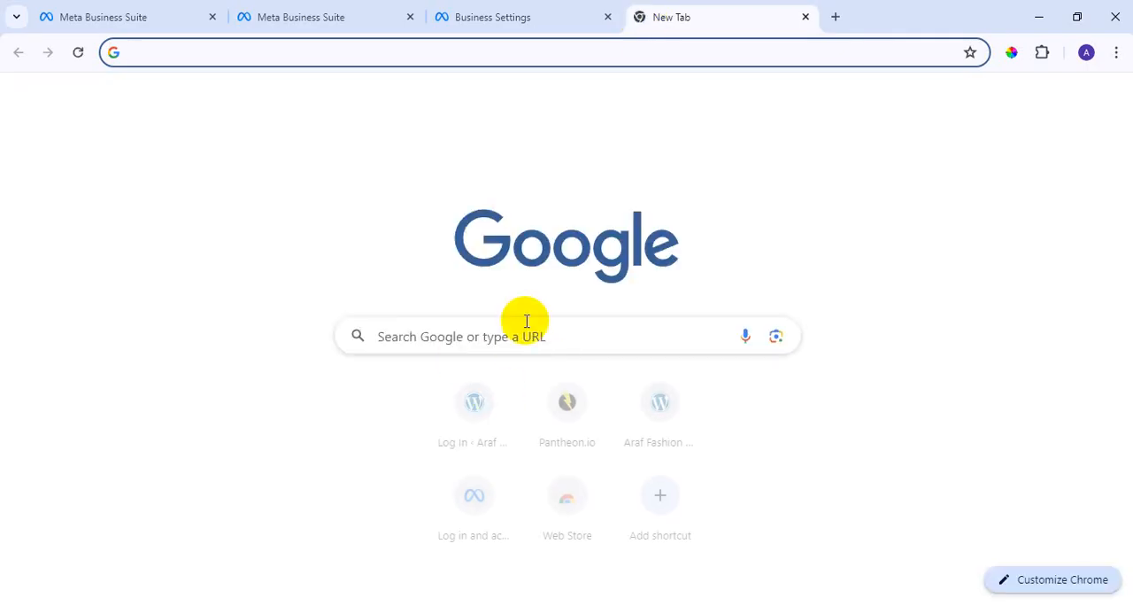
left_click(476, 425)
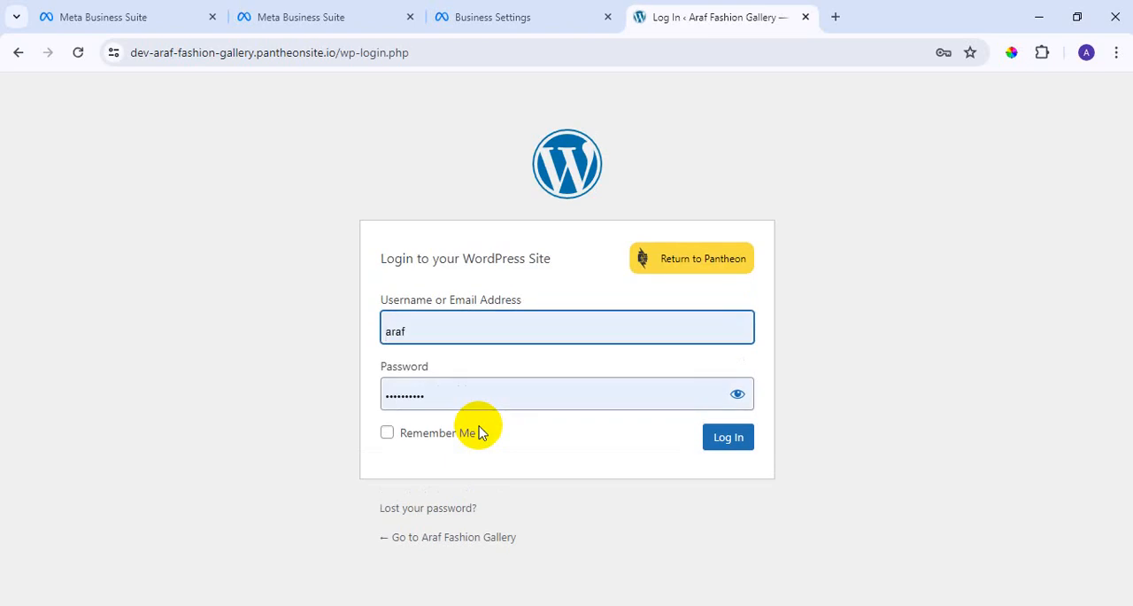
left_click(740, 436)
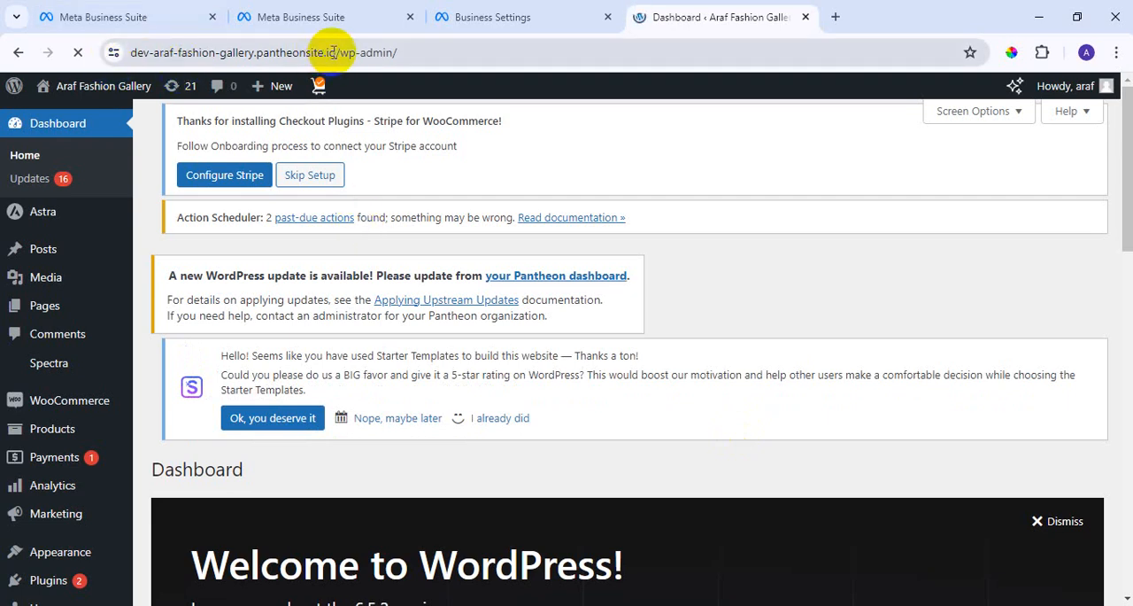
left_click_drag(337, 52, 80, 50)
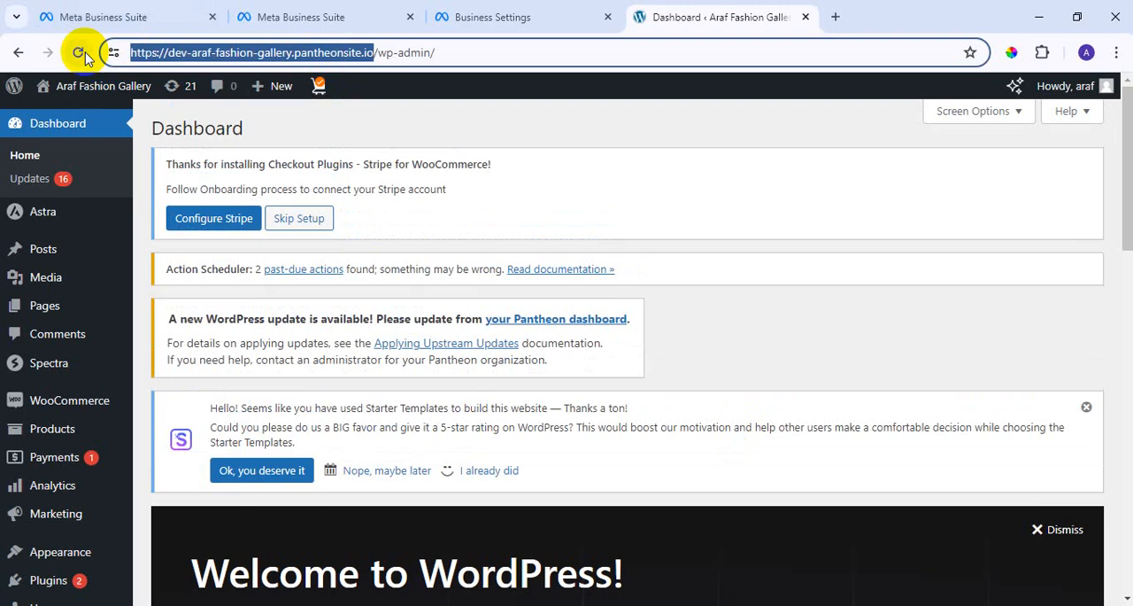
right_click(246, 49)
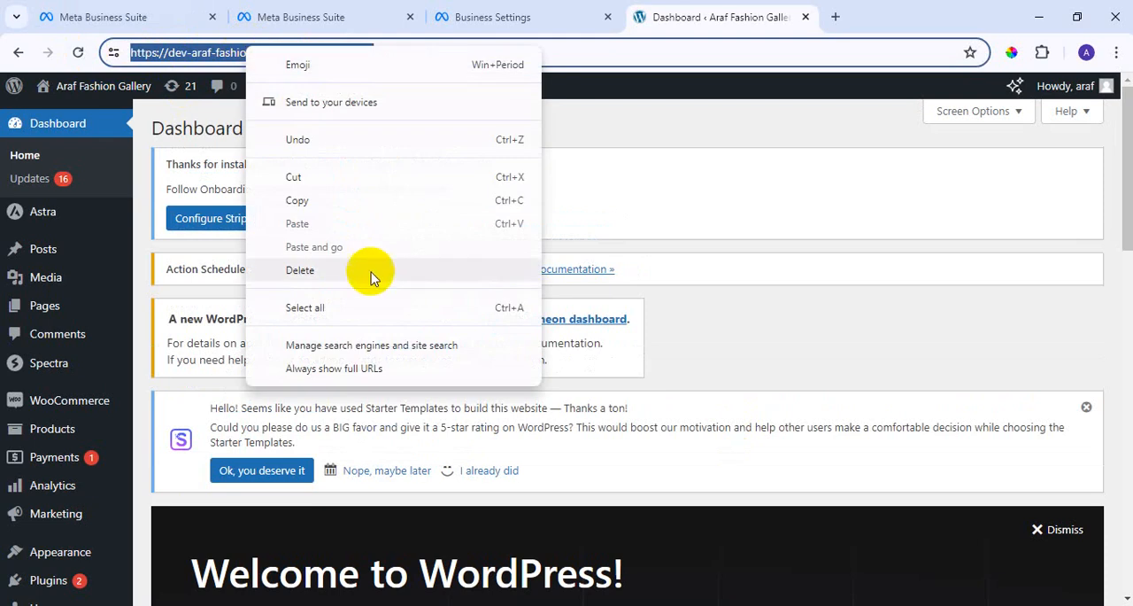
left_click(297, 200)
left_click(483, 17)
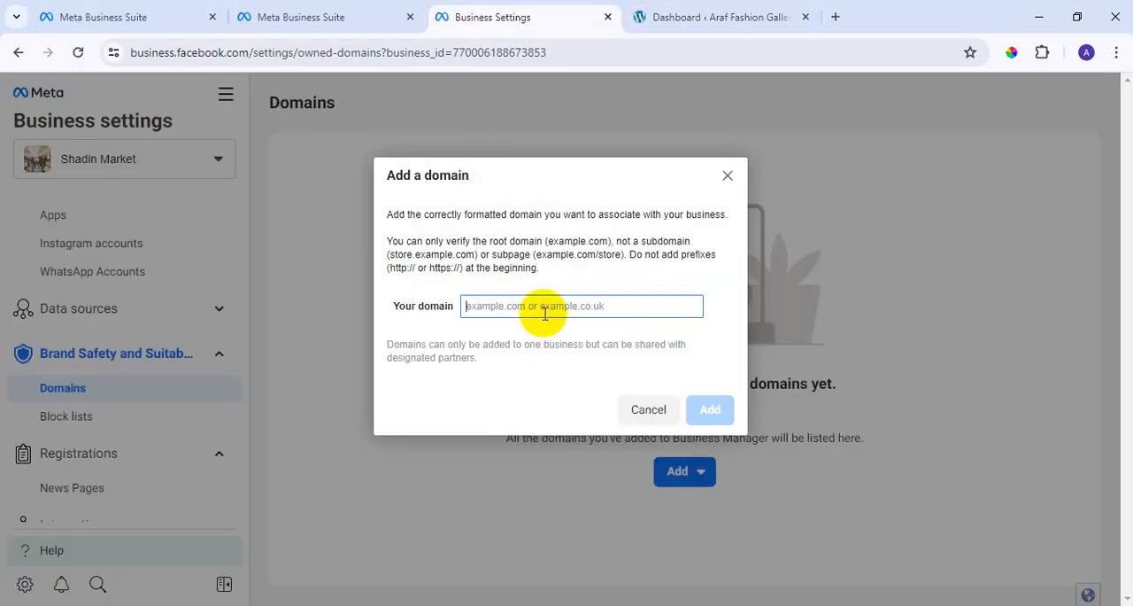
key("ctrl+v")
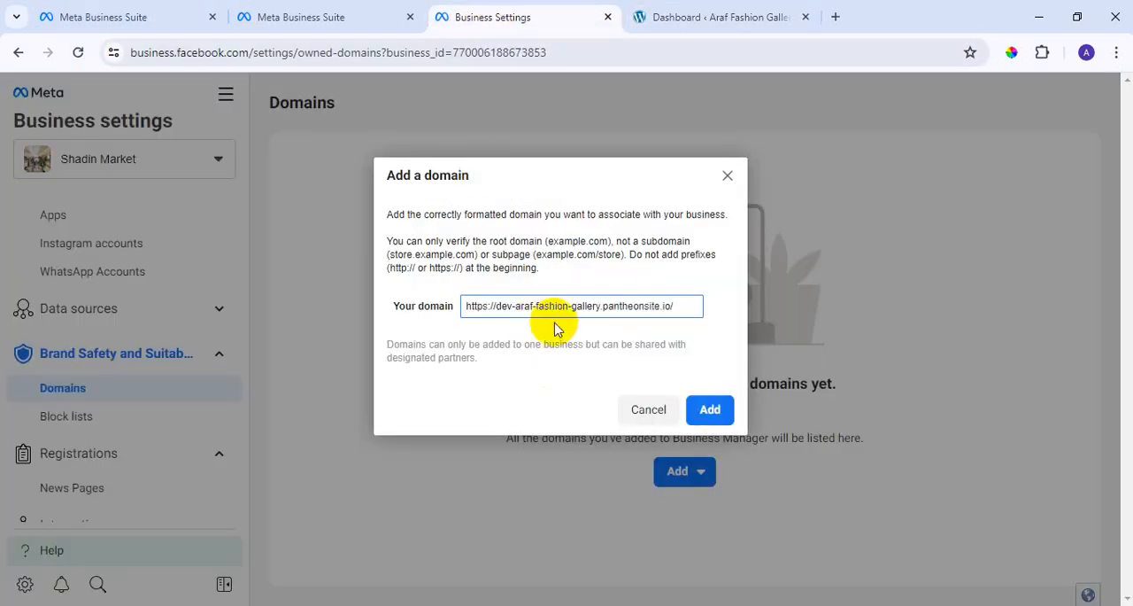
left_click(710, 409)
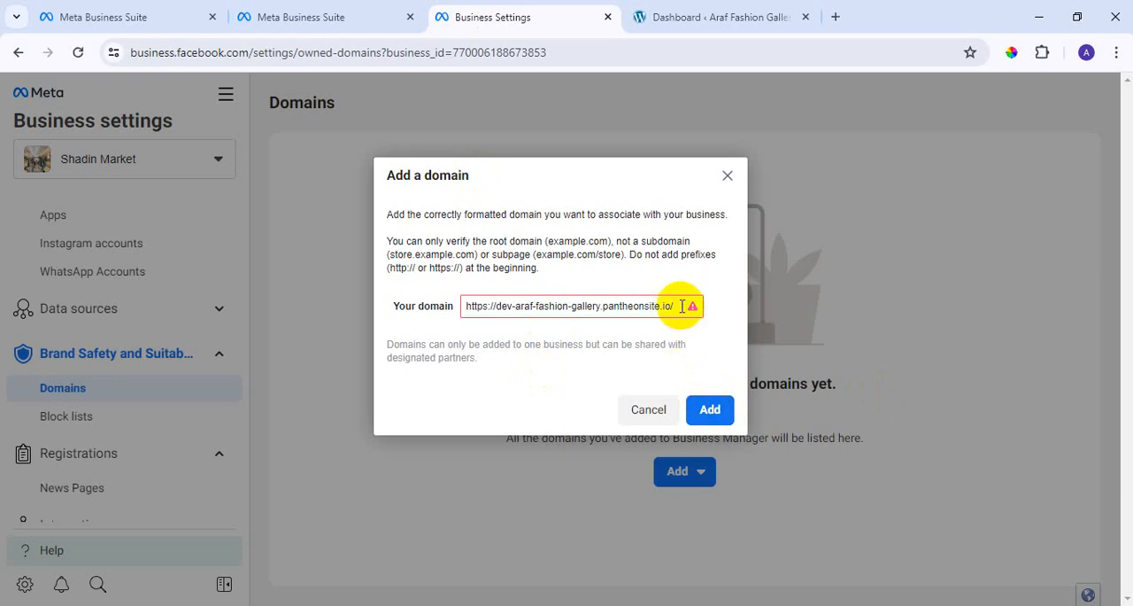
mouse_move(682, 307)
left_click(506, 306)
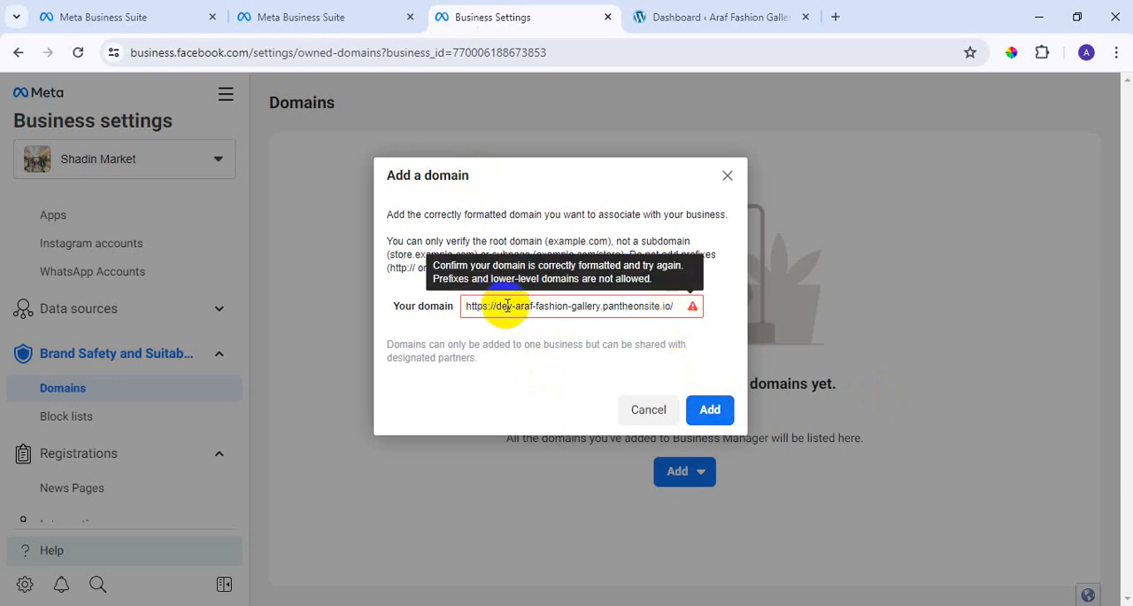
left_click(686, 308)
key("BackSpace")
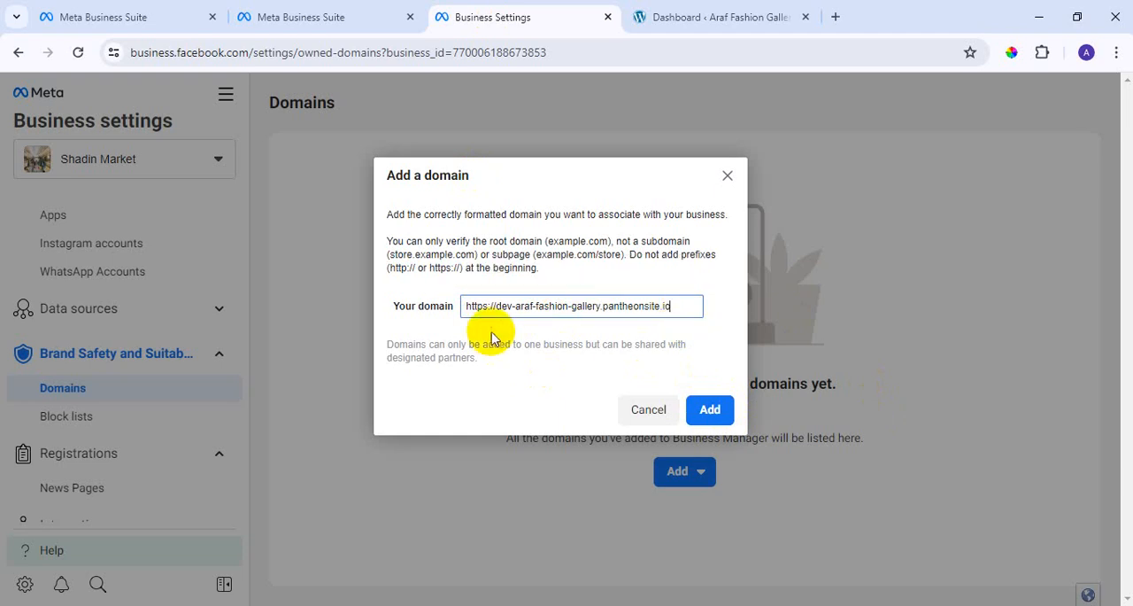
left_click(497, 310)
key("BackSpace")
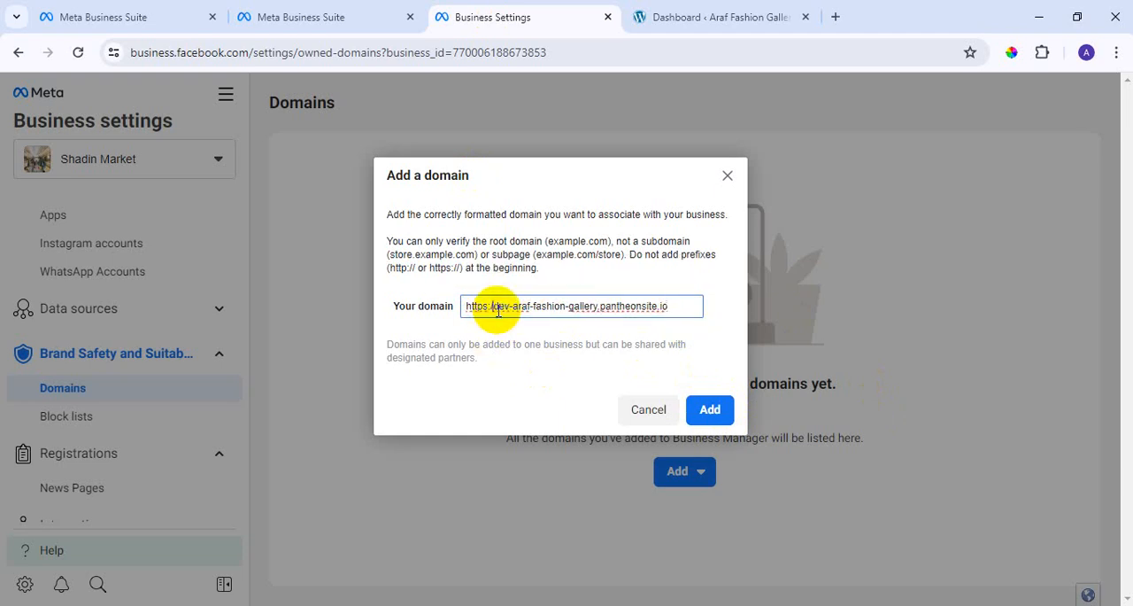
key("BackSpace")
key("BackSpace")
key("BackSpace")
key("BackSpace")
key("BackSpace")
key("BackSpace")
key("BackSpace")
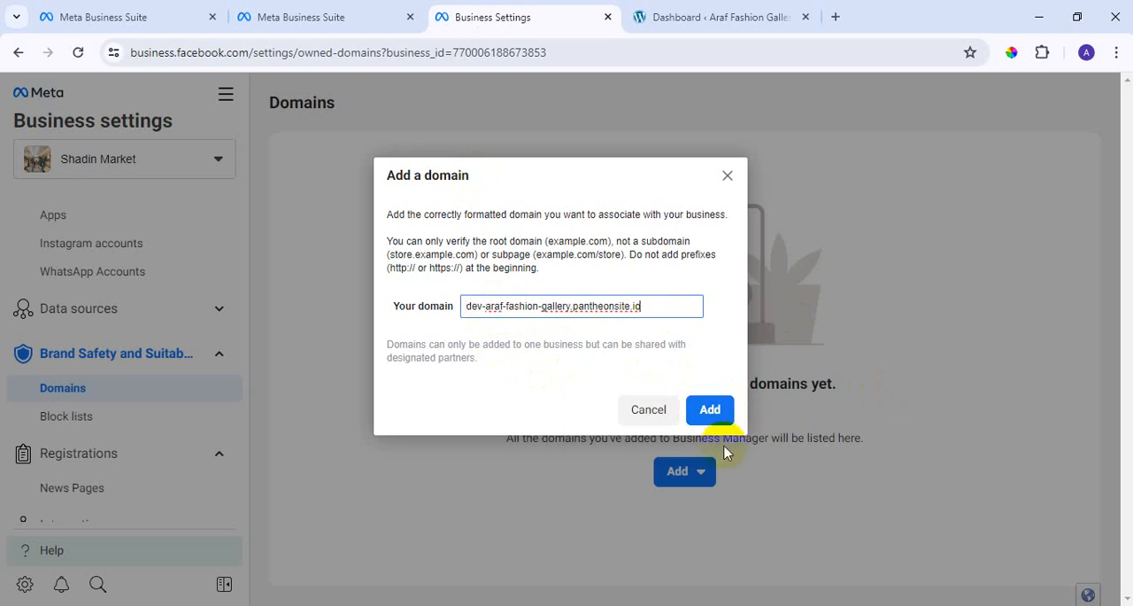
left_click(711, 412)
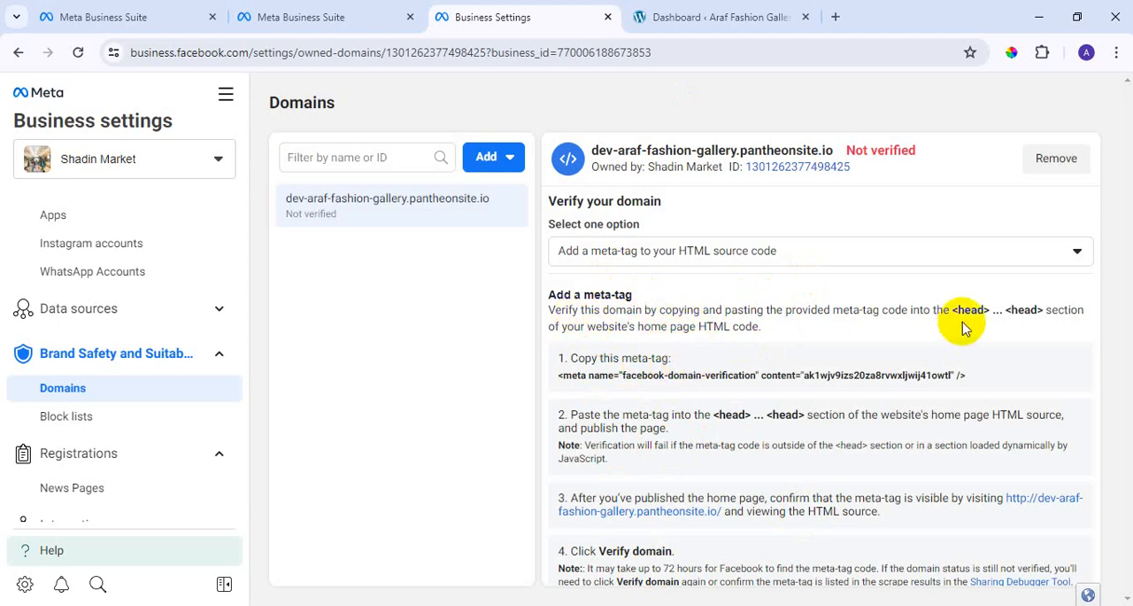
Examine the meta-tag verification instructions for the new domain, including the <head> section requirement and the final verification step.
left_click_drag(952, 309, 986, 308)
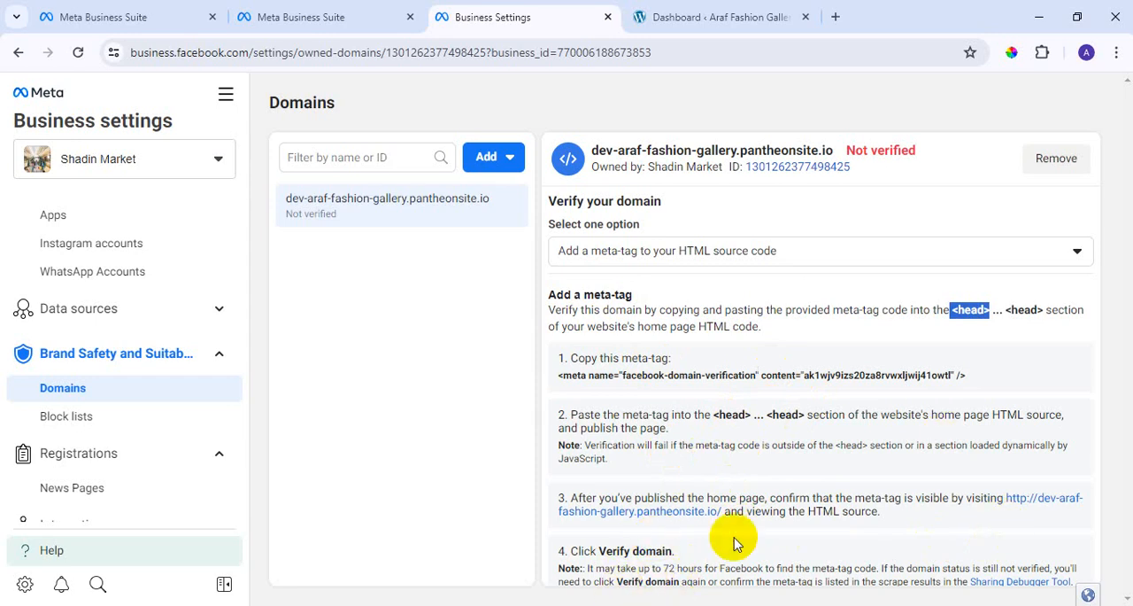
key("ctrl+minus")
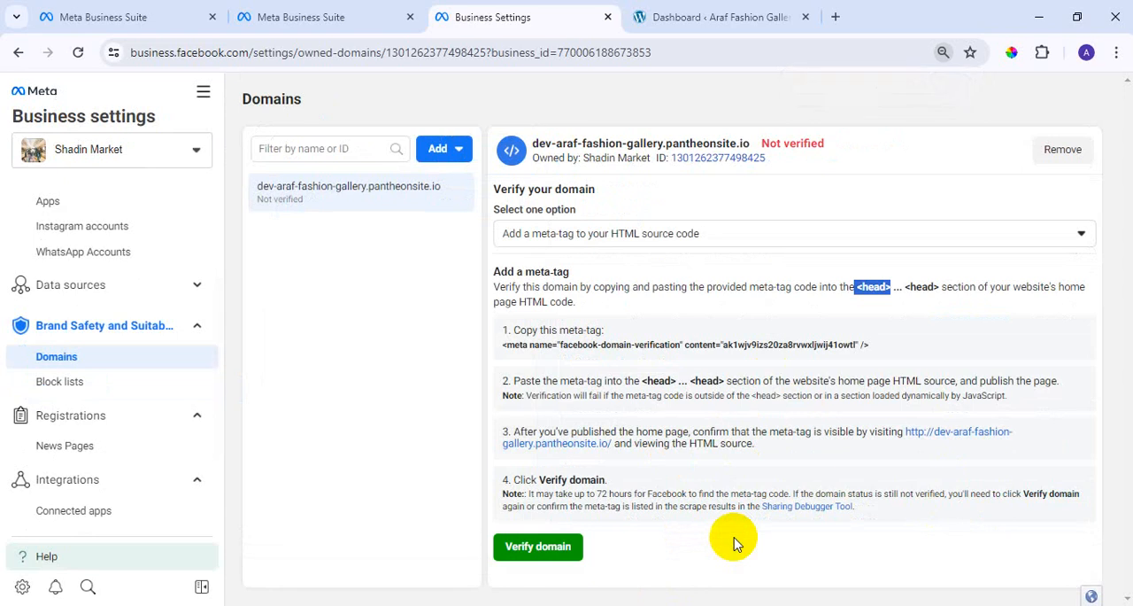
key("ctrl+plus")
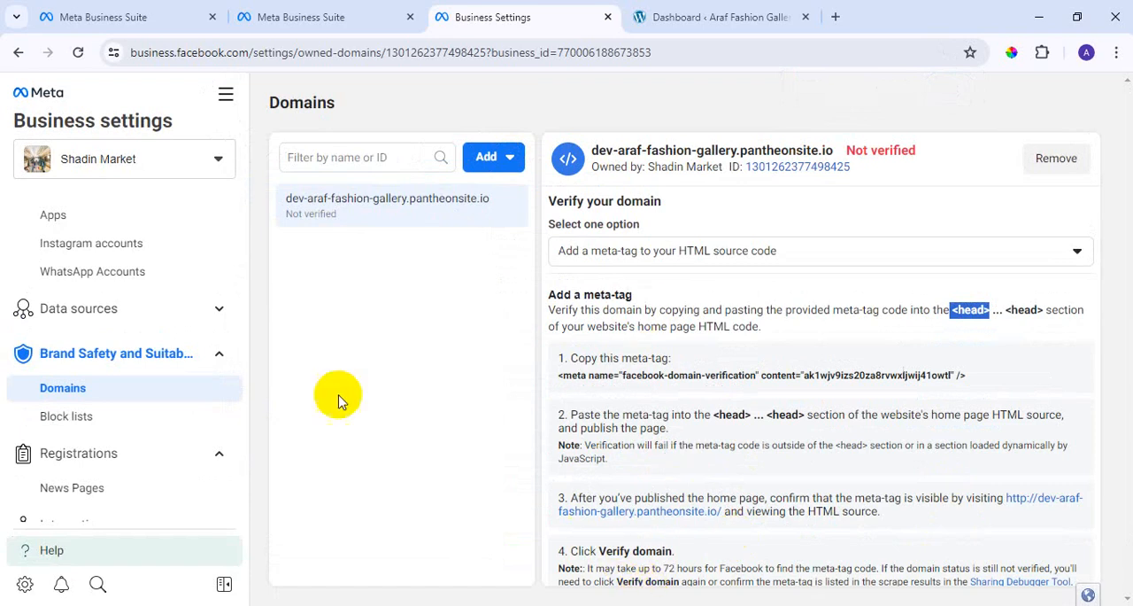
scroll(239, 440, "down", 4)
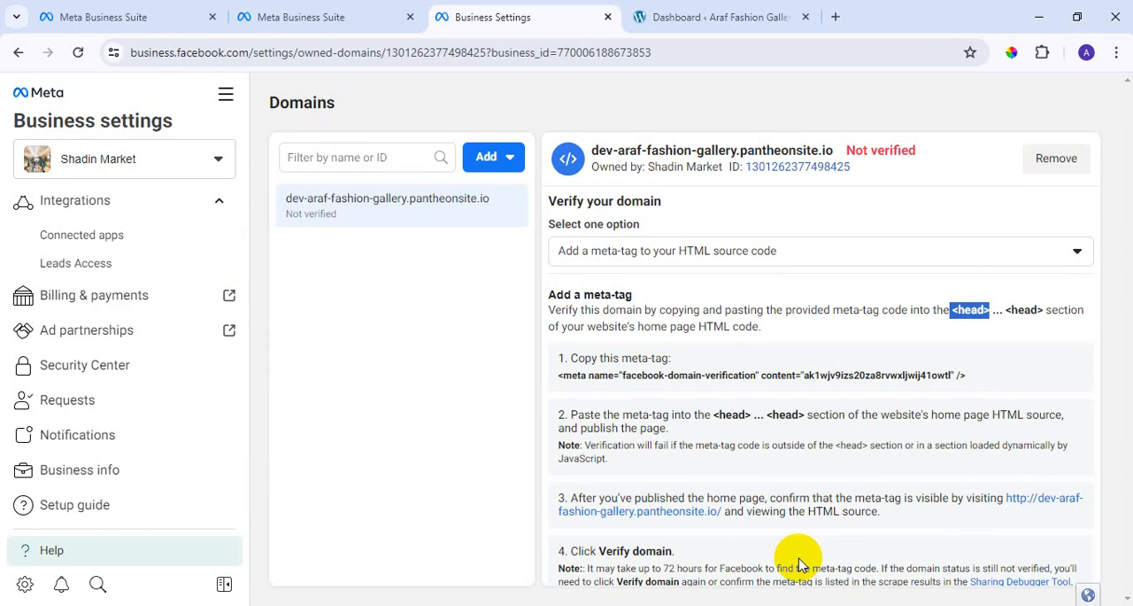
key("ctrl+minus")
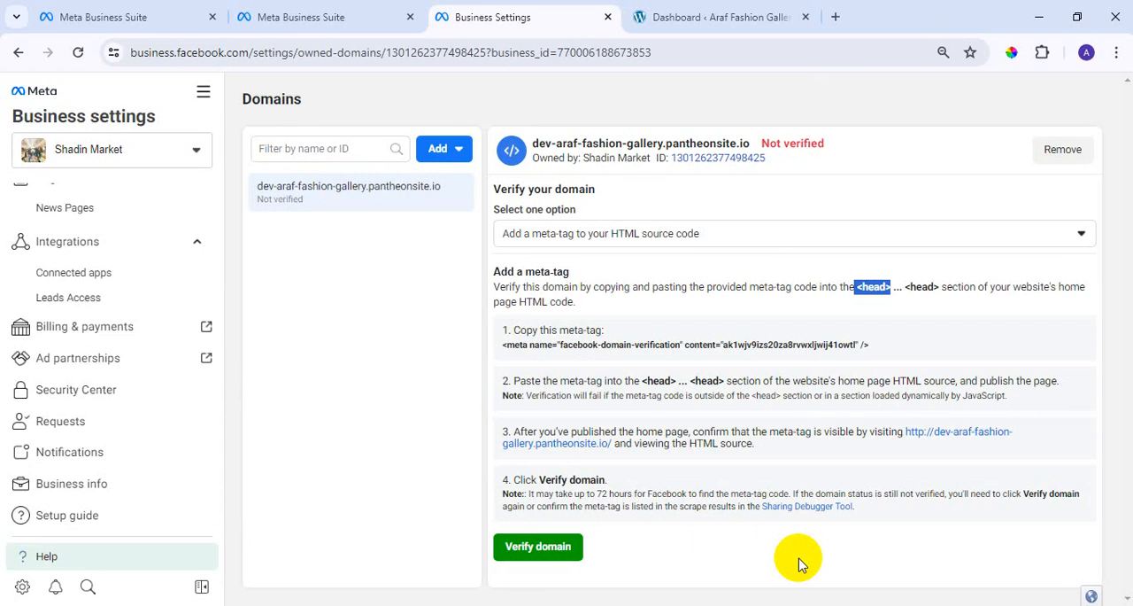
key("ctrl+plus")
key("ctrl+plus")
key("ctrl+plus")
key("ctrl+plus")
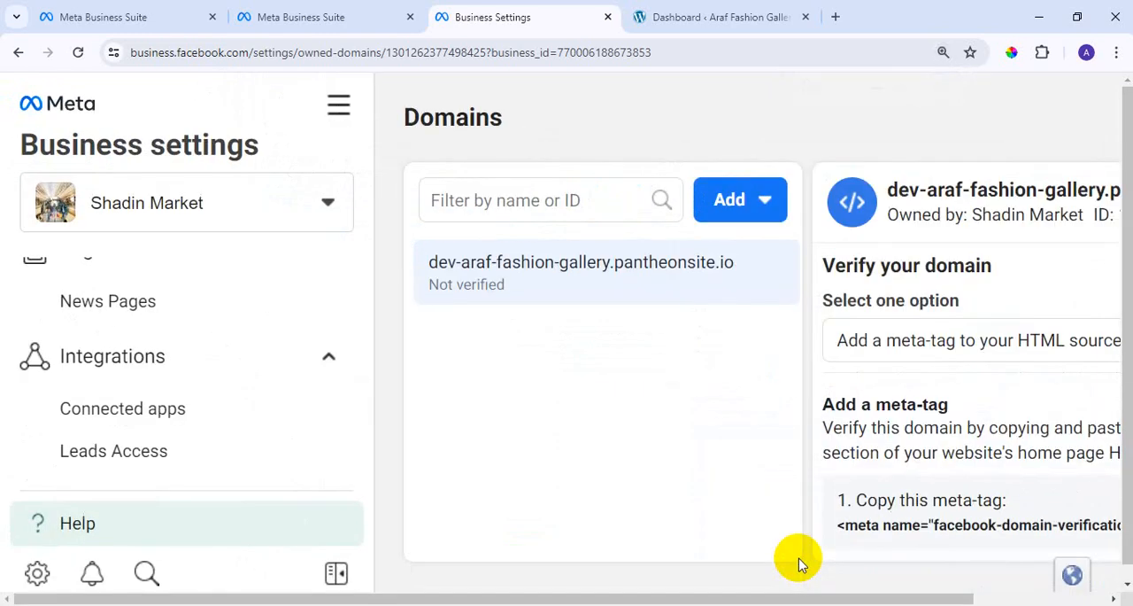
key("ctrl+minus")
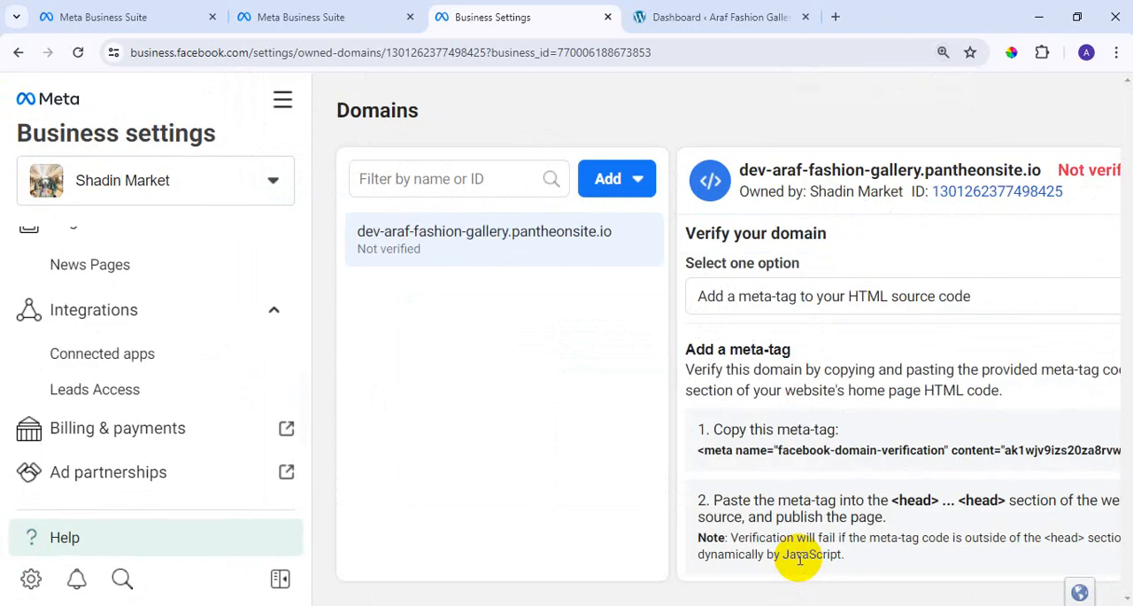
key("ctrl+minus")
key("ctrl+minus")
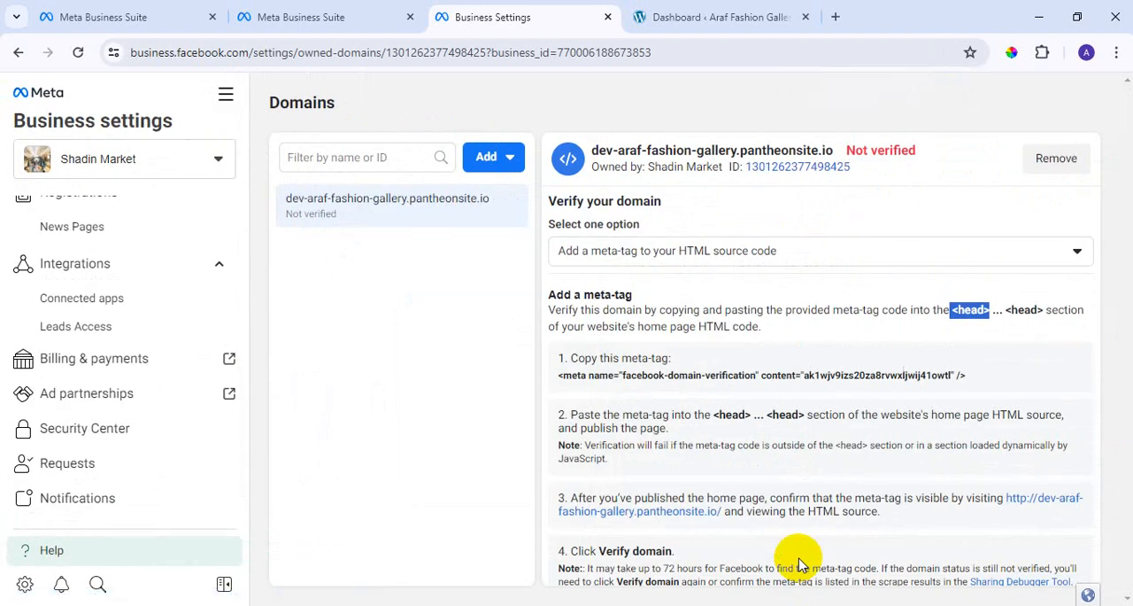
key("ctrl+minus")
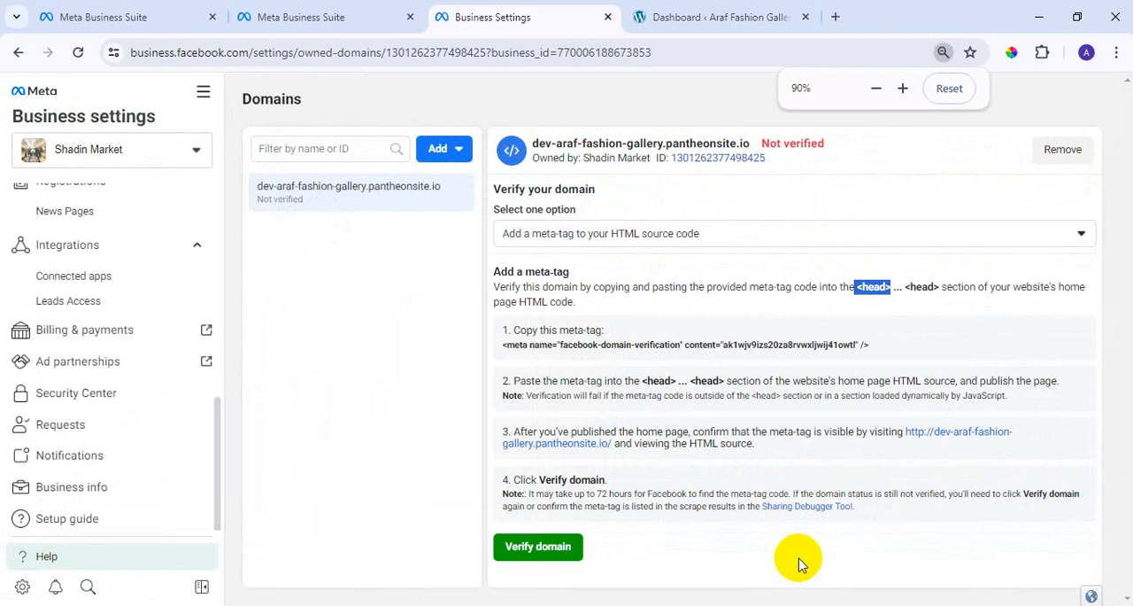
left_click(881, 308)
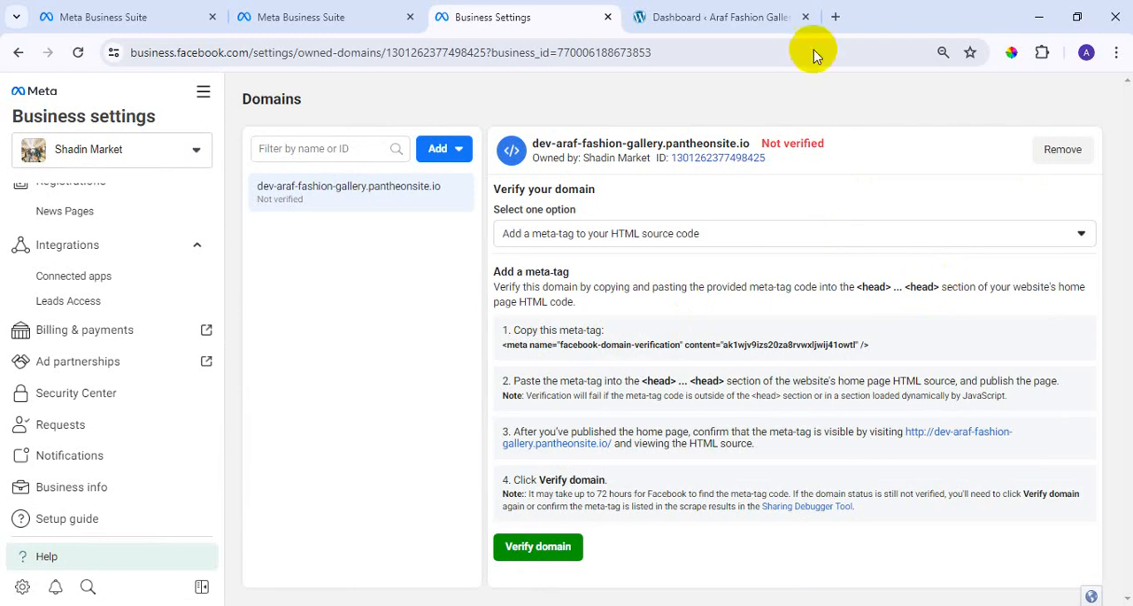
Switch to the WordPress dashboard and open the live Araf Fashion Gallery site in a new browser tab.
left_click(673, 15)
left_click_drag(374, 52, 132, 80)
left_click(442, 52)
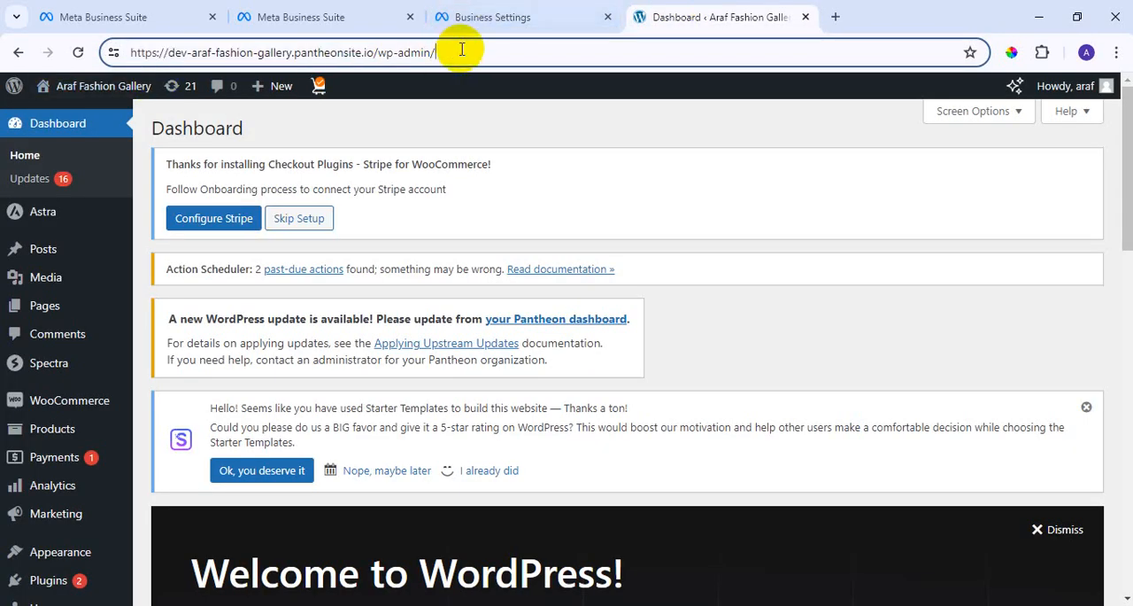
mouse_move(106, 92)
right_click(39, 130)
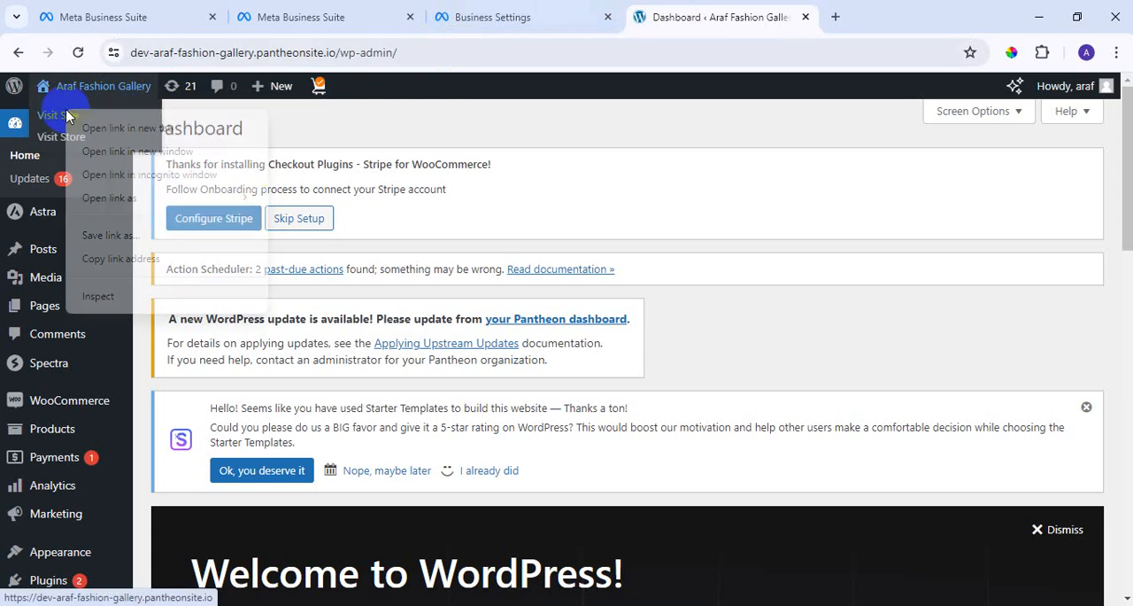
left_click(115, 127)
left_click(832, 9)
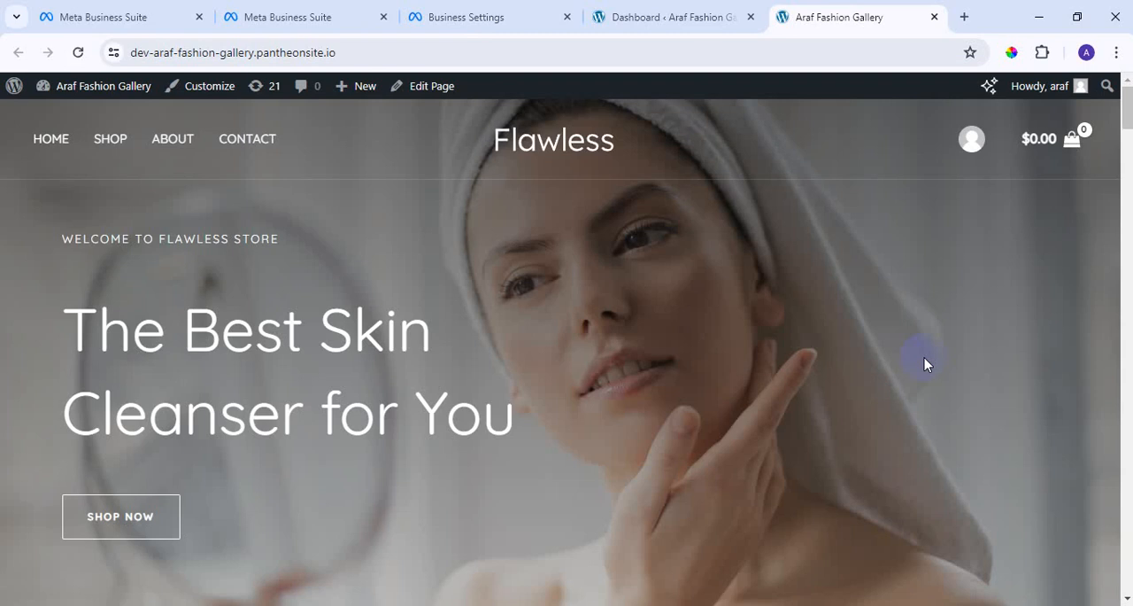
Look over the Araf Fashion Gallery home page, from the banner and product sections down to the footer.
scroll(770, 518, "down", 3)
scroll(767, 520, "up", 4)
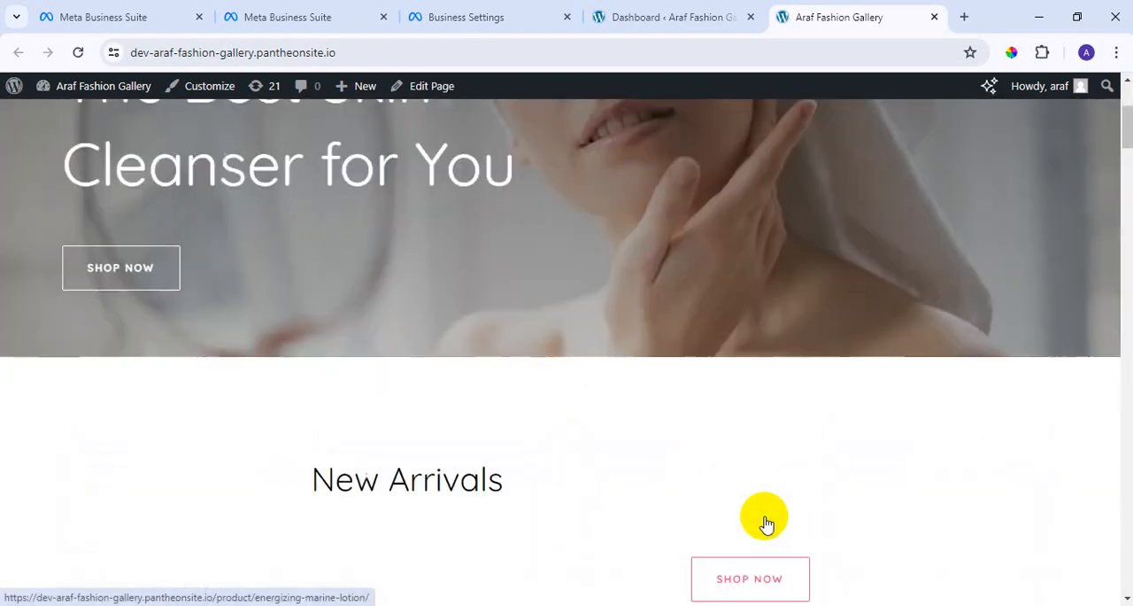
scroll(667, 202, "down", 6)
scroll(666, 202, "down", 12)
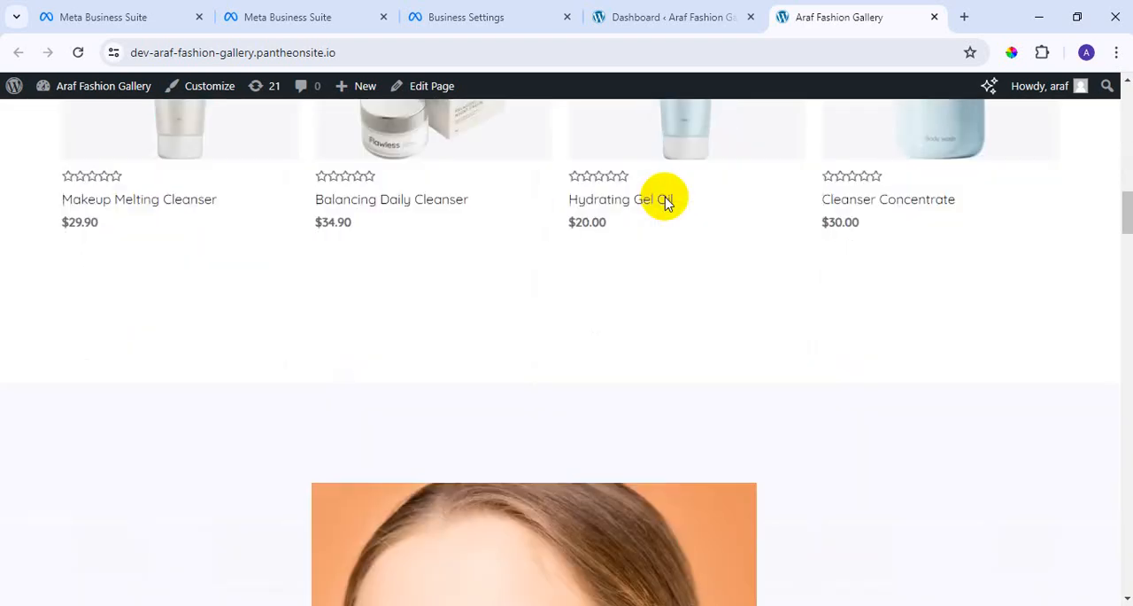
scroll(617, 262, "down", 10)
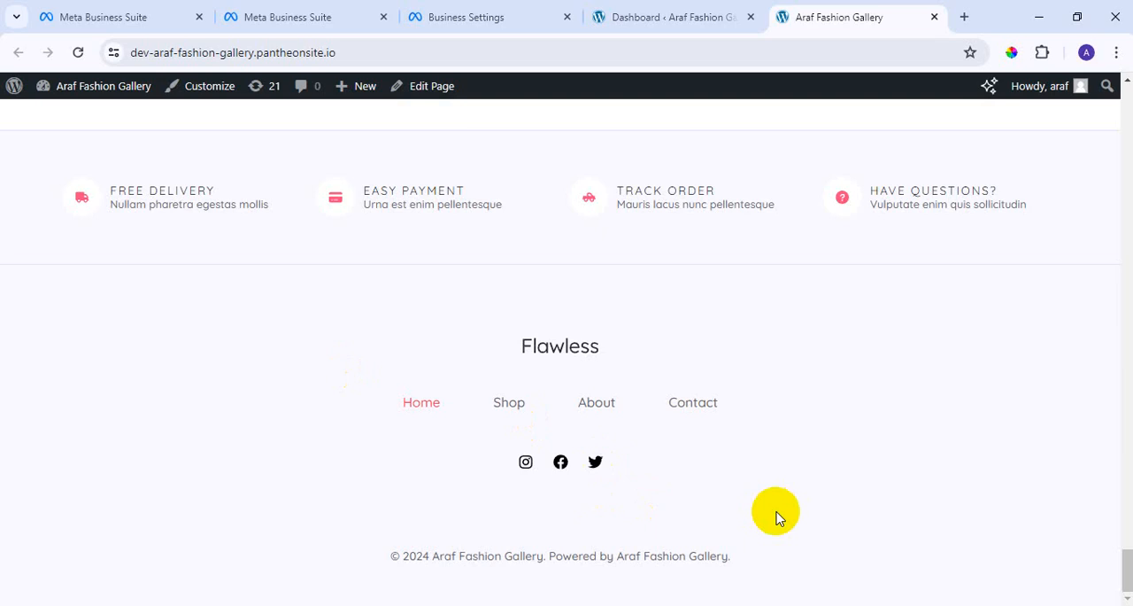
scroll(776, 517, "up", 15)
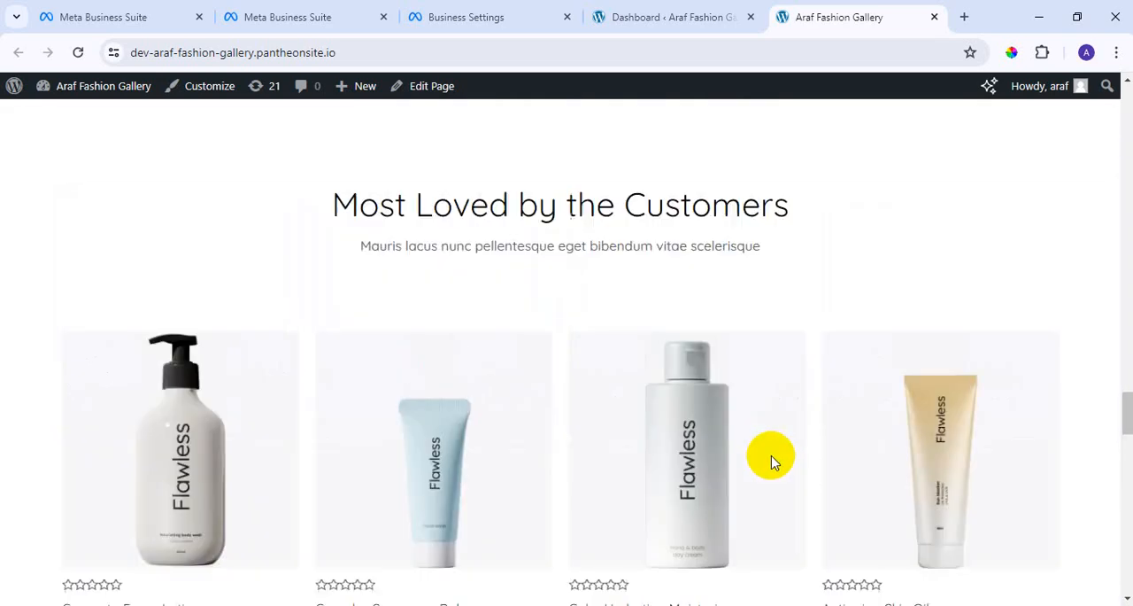
scroll(771, 452, "up", 10)
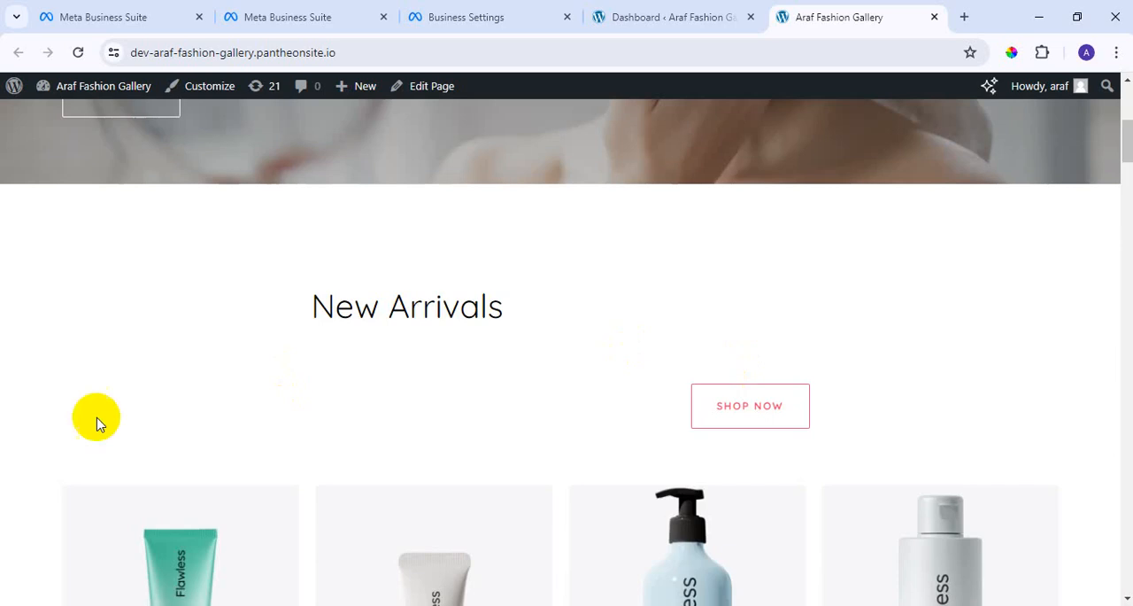
Open the Calm Hydrating Moisturizer product page from the home page and look over it down to the footer.
scroll(815, 518, "down", 3)
left_click(903, 434)
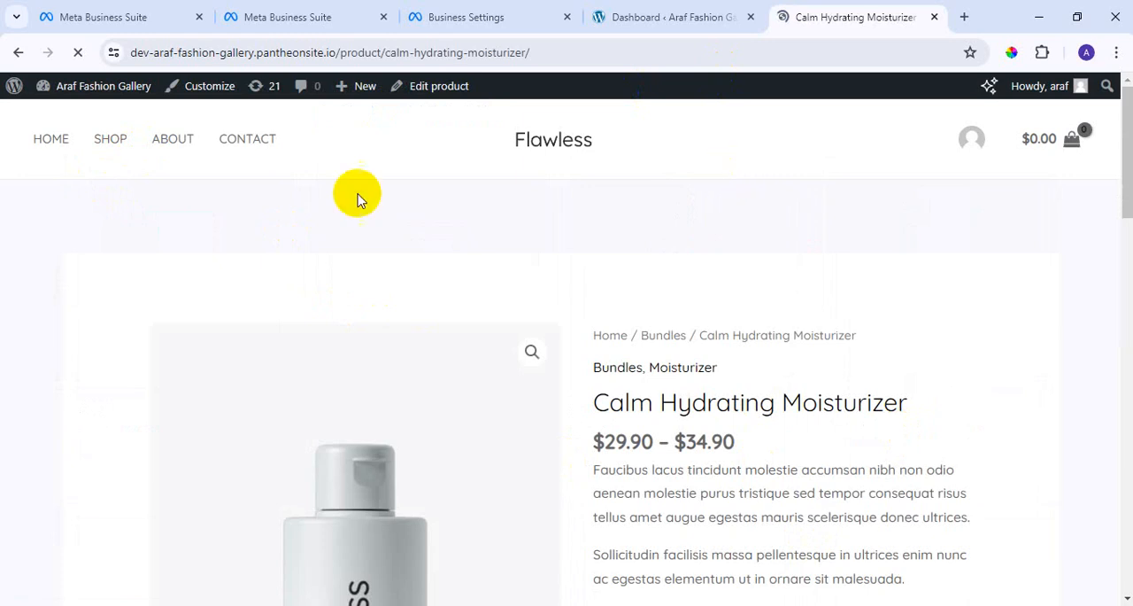
scroll(619, 160, "down", 20)
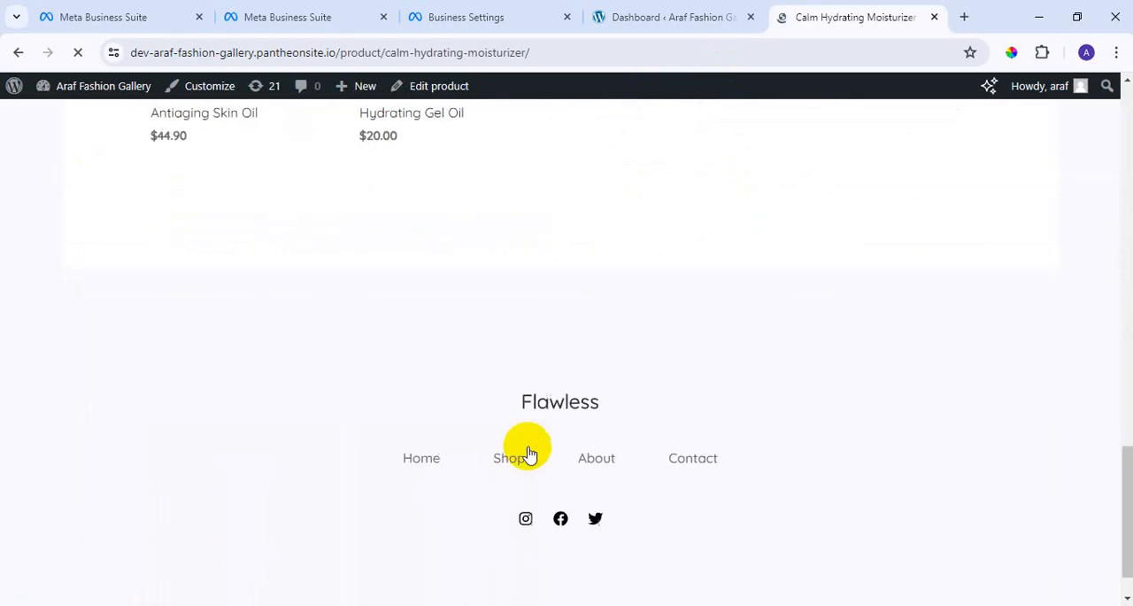
scroll(537, 575, "up", 15)
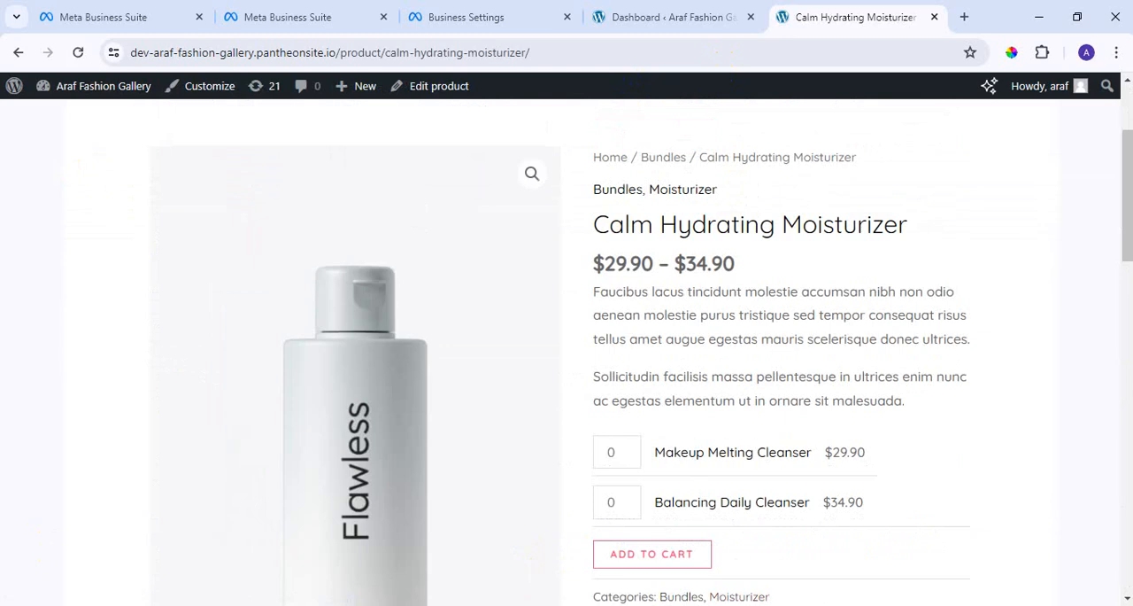
scroll(715, 577, "up", 2)
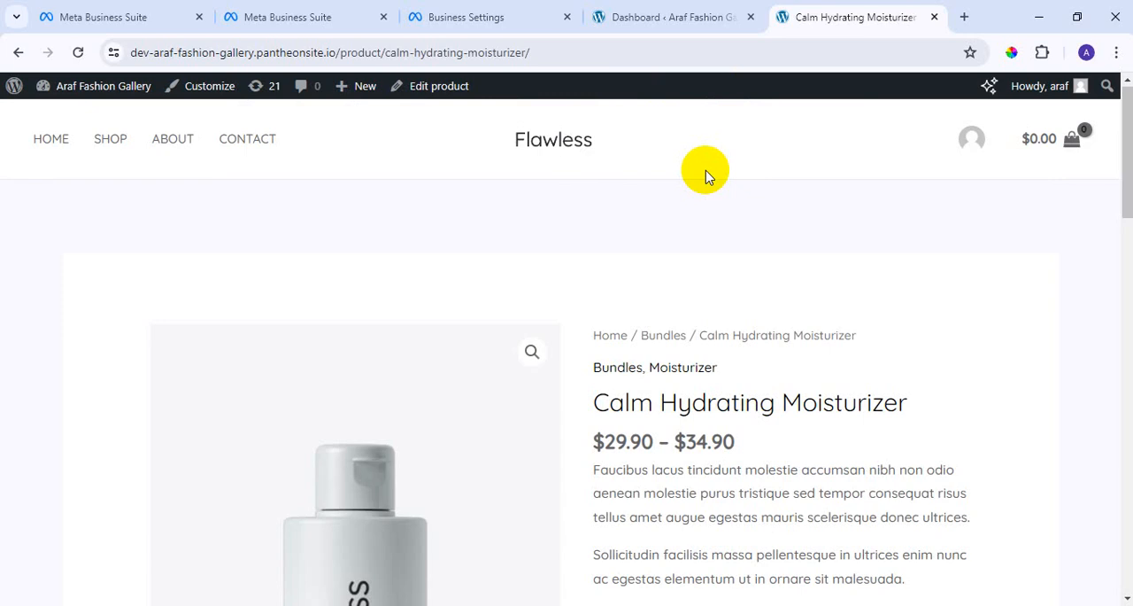
Copy the domain's facebook-domain-verification meta-tag from Meta Business settings and return to the WordPress dashboard.
left_click(424, 13)
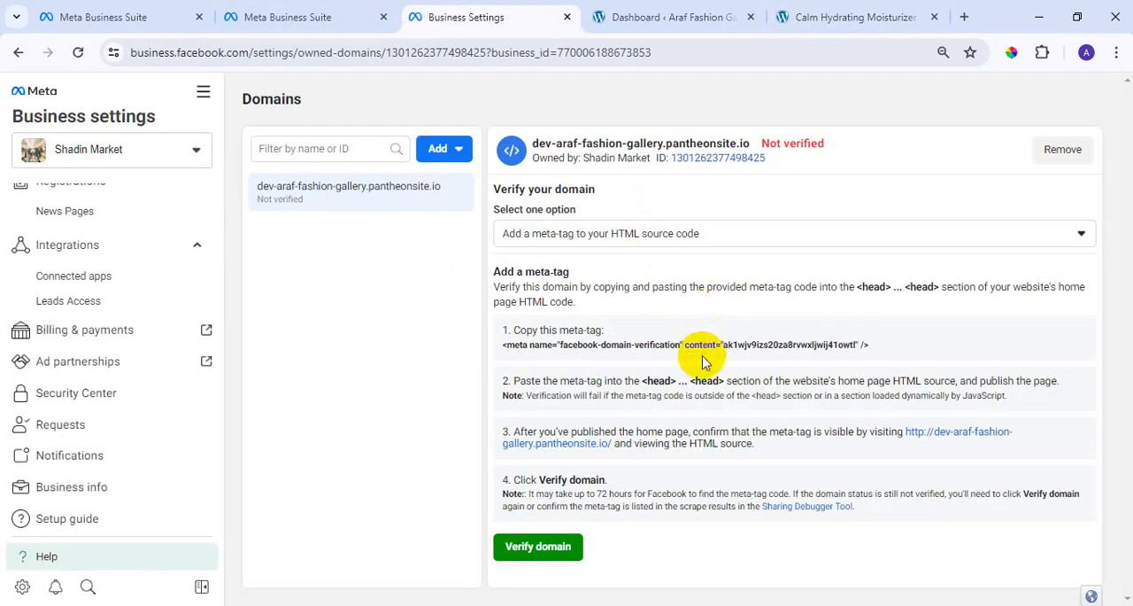
left_click(844, 350)
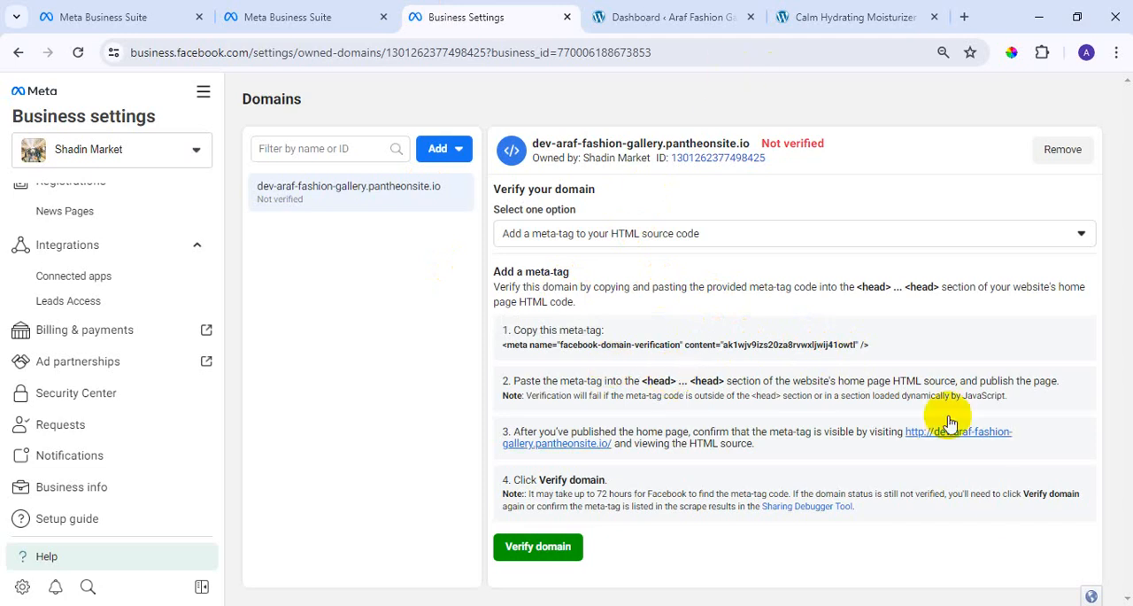
left_click(659, 13)
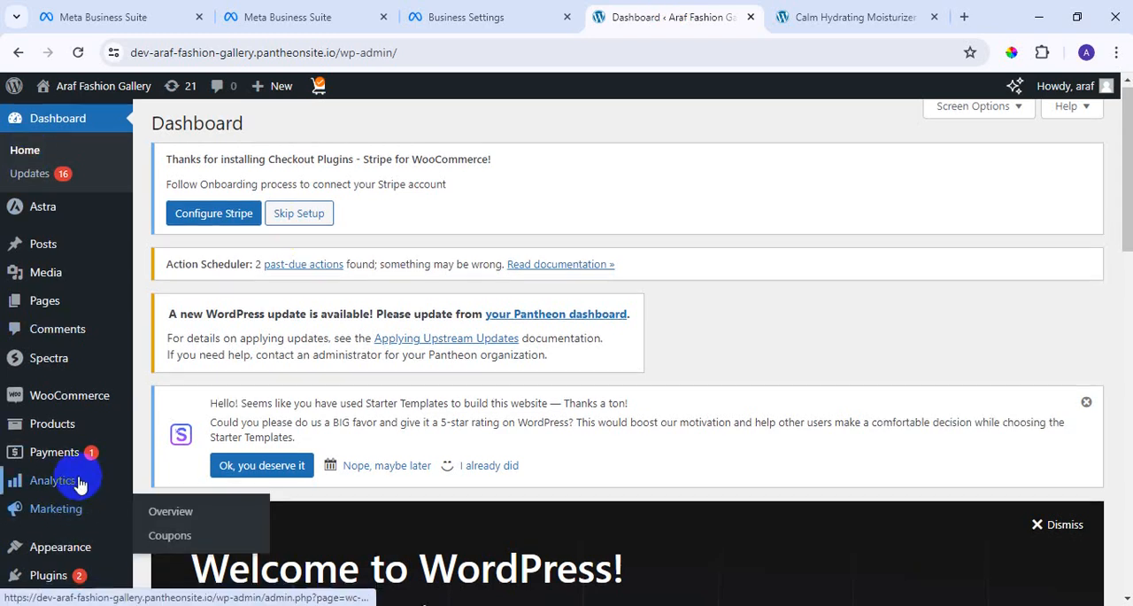
Open WordPress's Theme File Editor for the Astra theme and acknowledge the warning about direct theme edits.
scroll(78, 482, "down", 1)
mouse_move(73, 474)
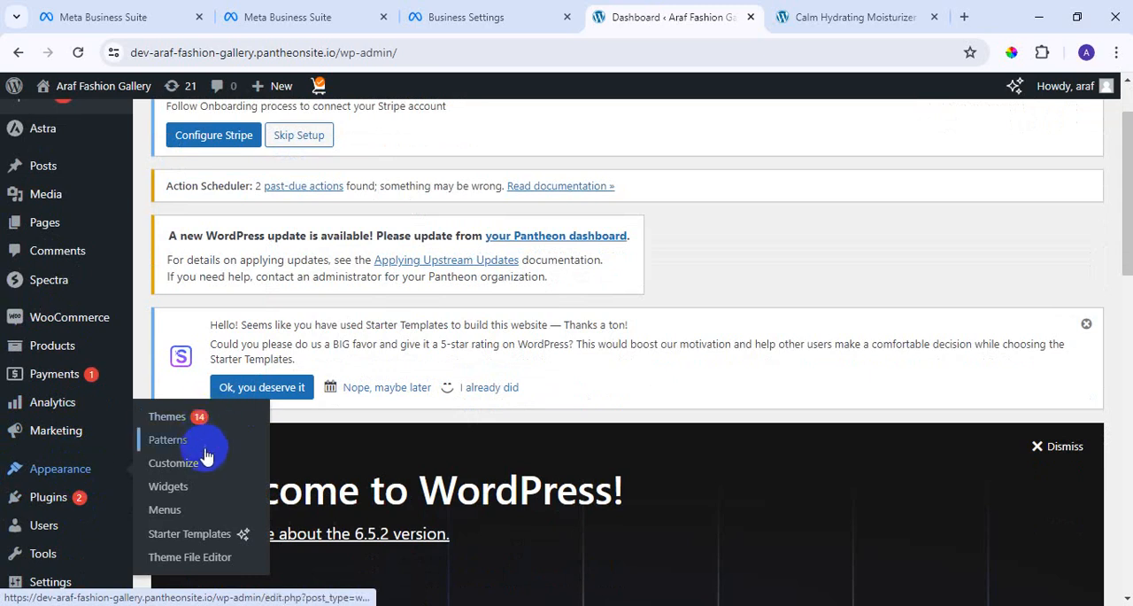
left_click(208, 559)
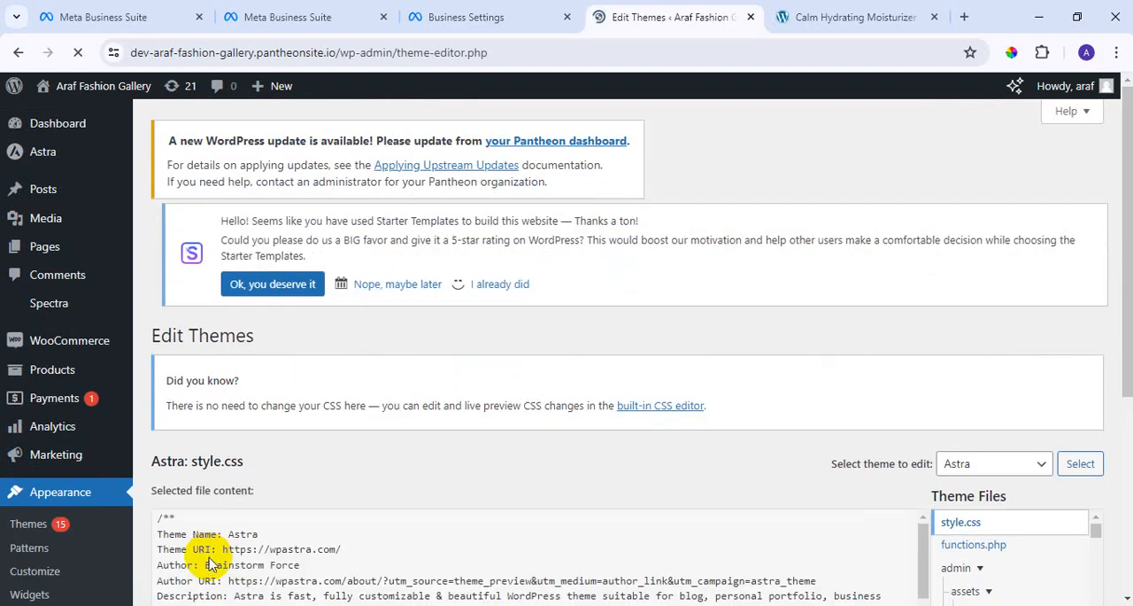
scroll(1028, 343, "down", 1)
scroll(1028, 343, "down", 3)
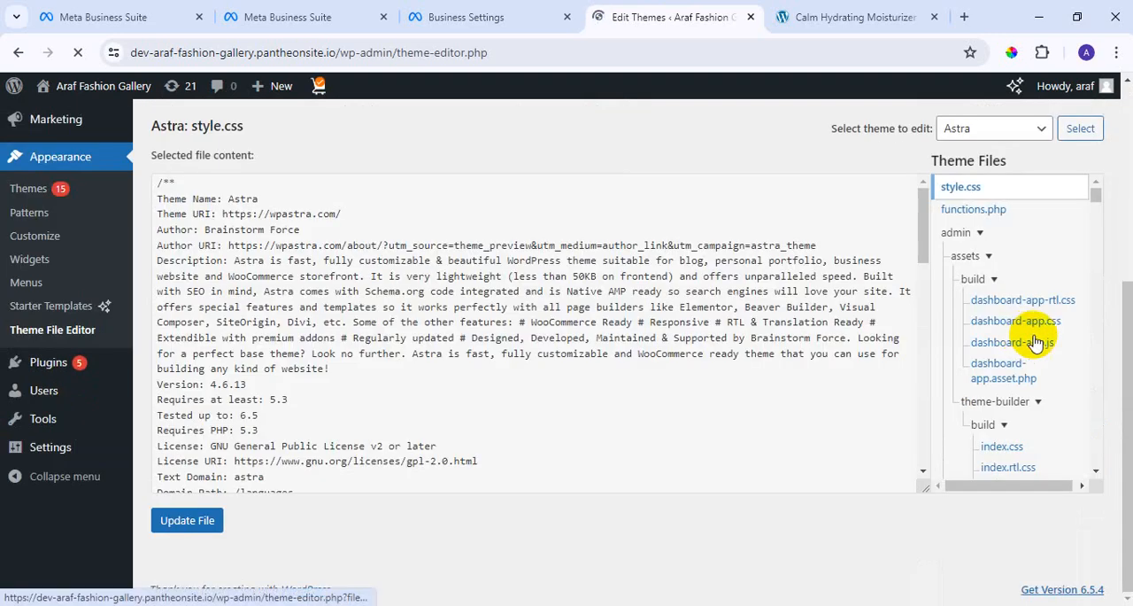
scroll(1049, 336, "down", 3)
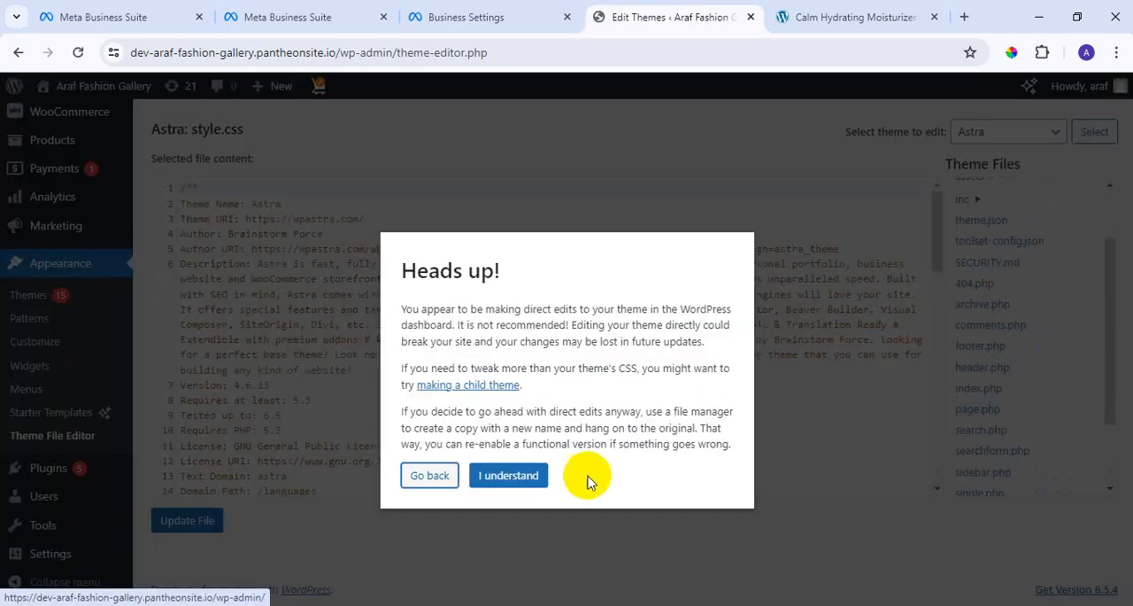
left_click(517, 476)
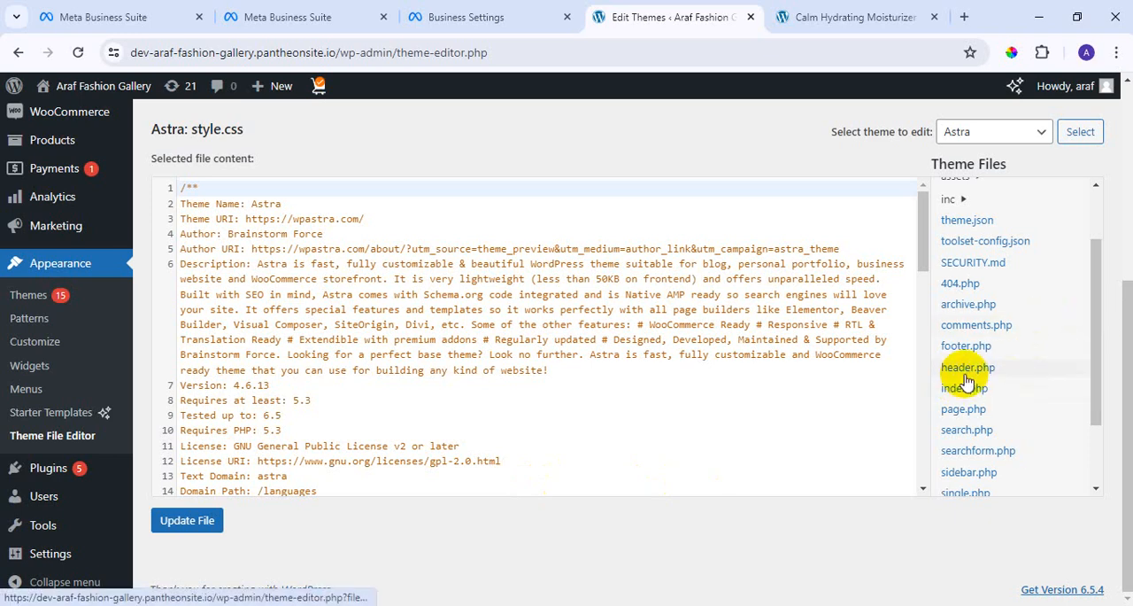
Outline header.php with a red rectangle in a screen capture of the theme file list and discard the capture.
key("super+shift+s")
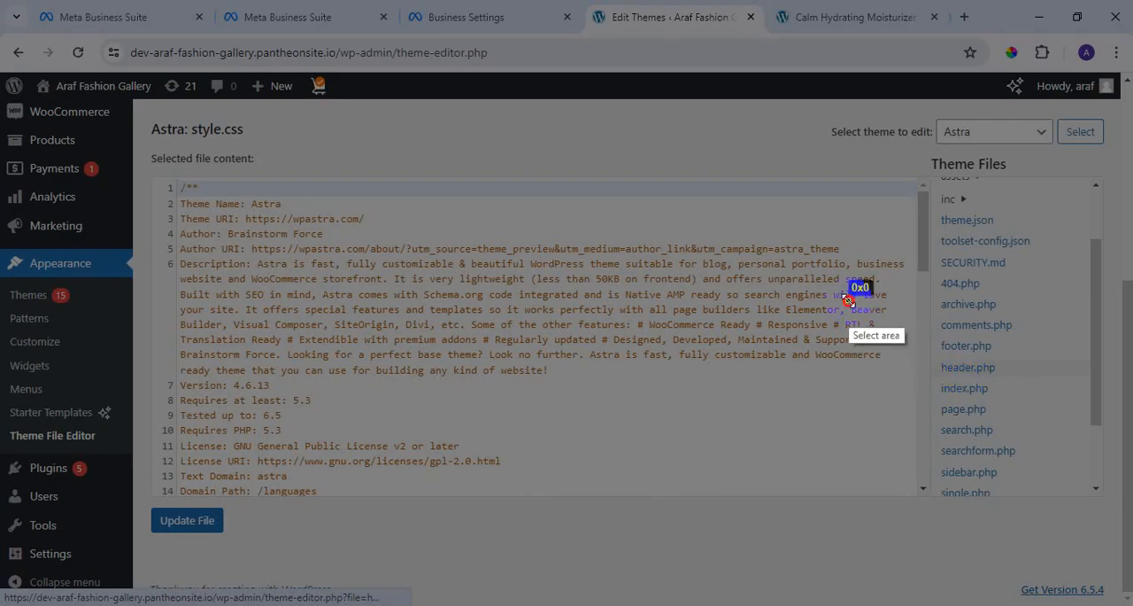
mouse_move(848, 301)
left_mouse_down()
mouse_move(1060, 497)
mouse_move(1074, 464)
left_mouse_up()
left_click(1090, 369)
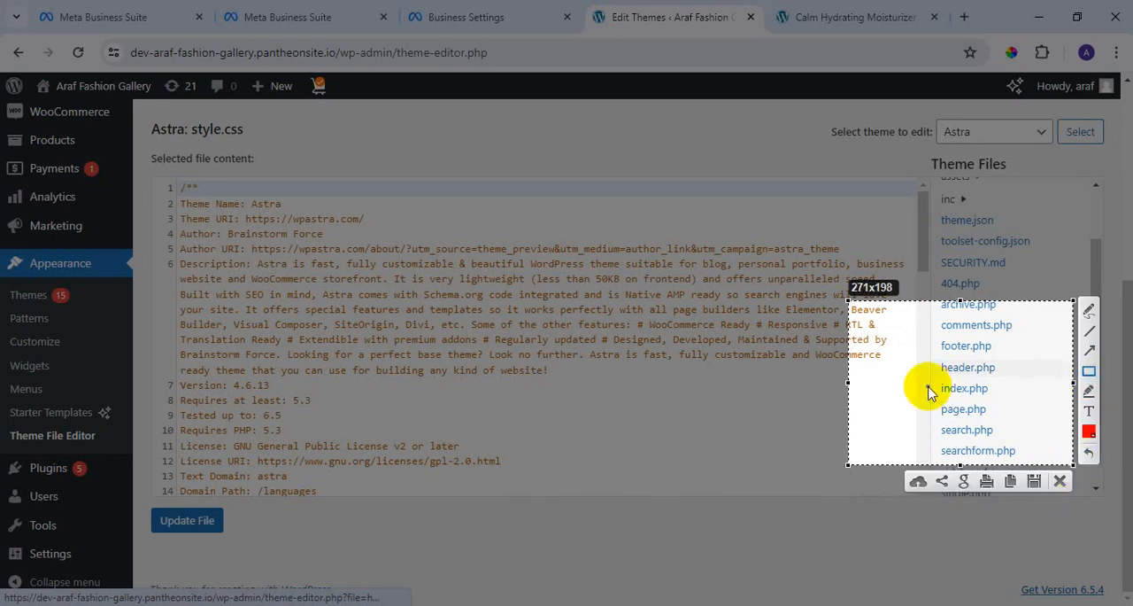
mouse_move(926, 355)
left_mouse_down()
mouse_move(960, 374)
mouse_move(1016, 377)
left_mouse_up()
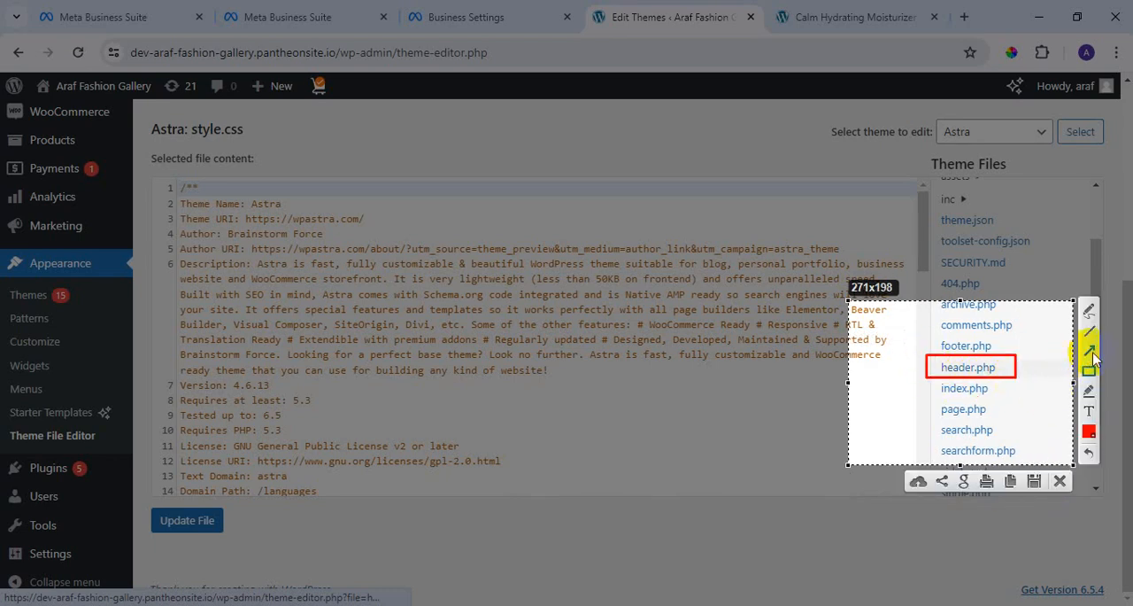
left_click(1059, 481)
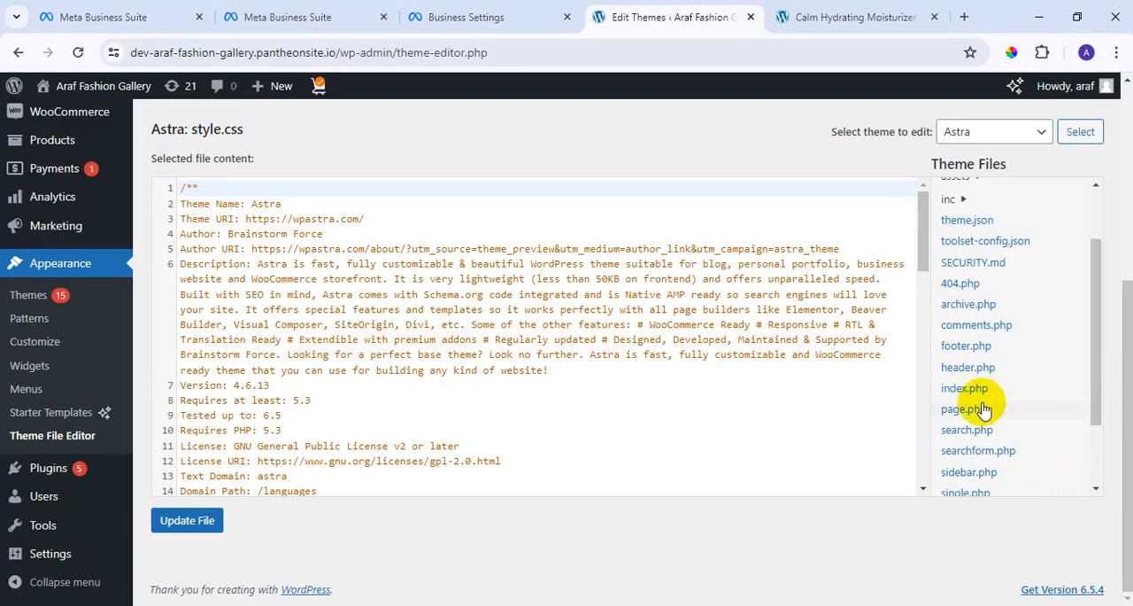
Open the Astra theme's header.php file for editing.
left_click(968, 367)
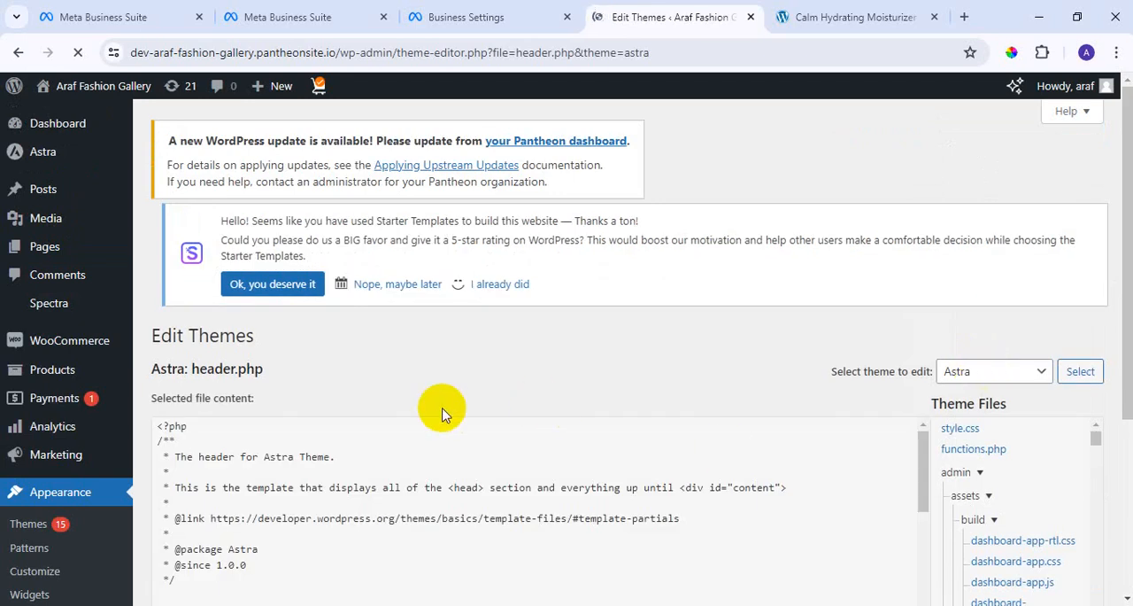
scroll(434, 416, "down", 2)
scroll(437, 432, "down", 2)
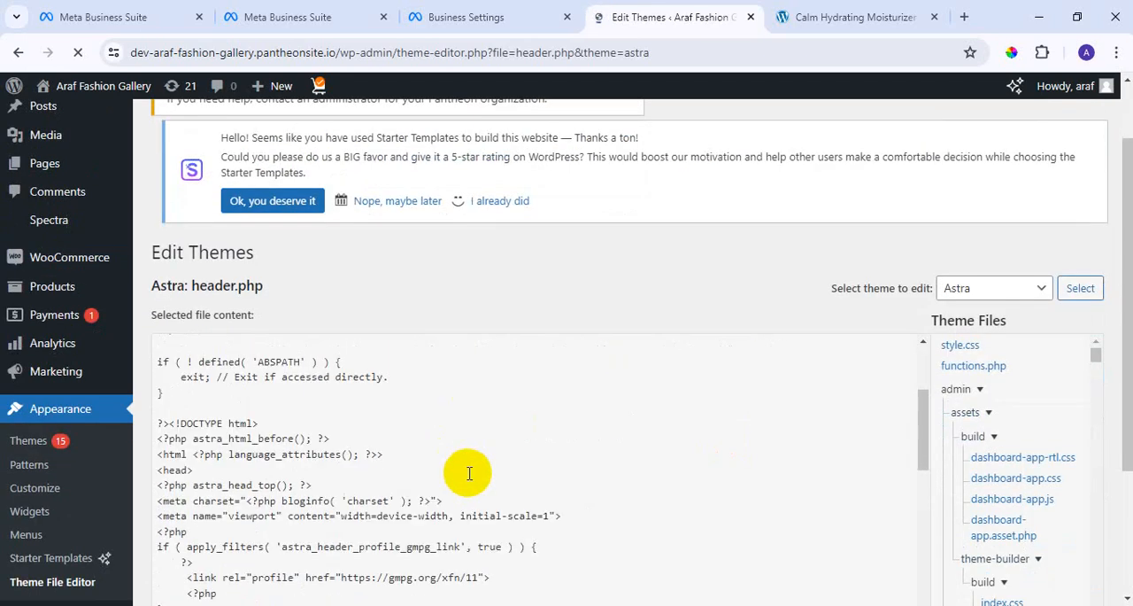
Review the <head> section requirement in the Meta domain's meta-tag instructions.
left_click(452, 20)
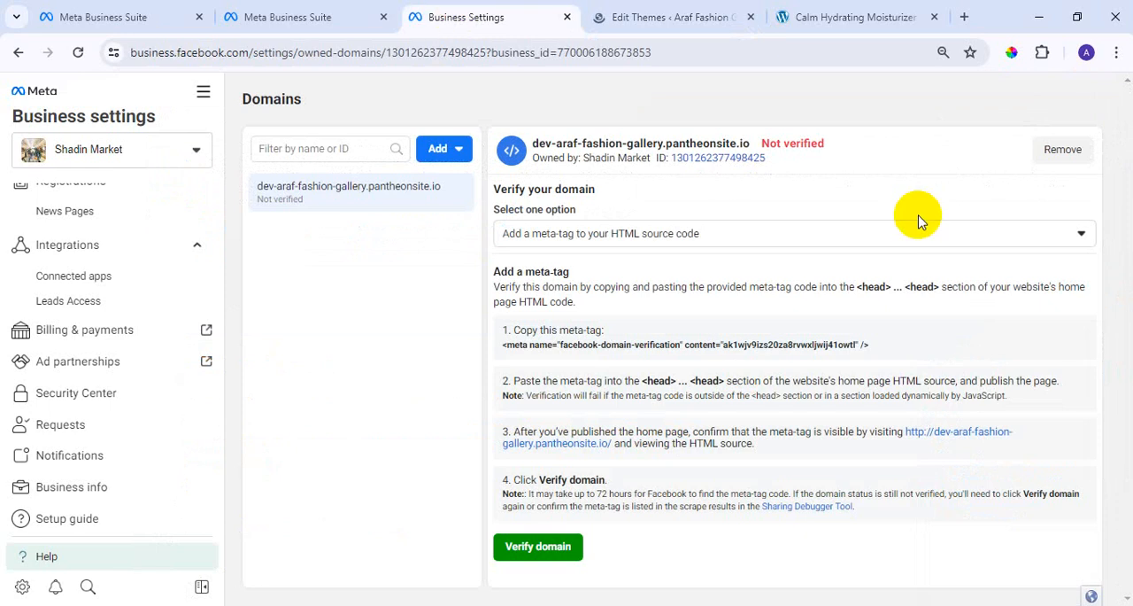
left_click_drag(853, 285, 898, 303)
left_click(896, 301)
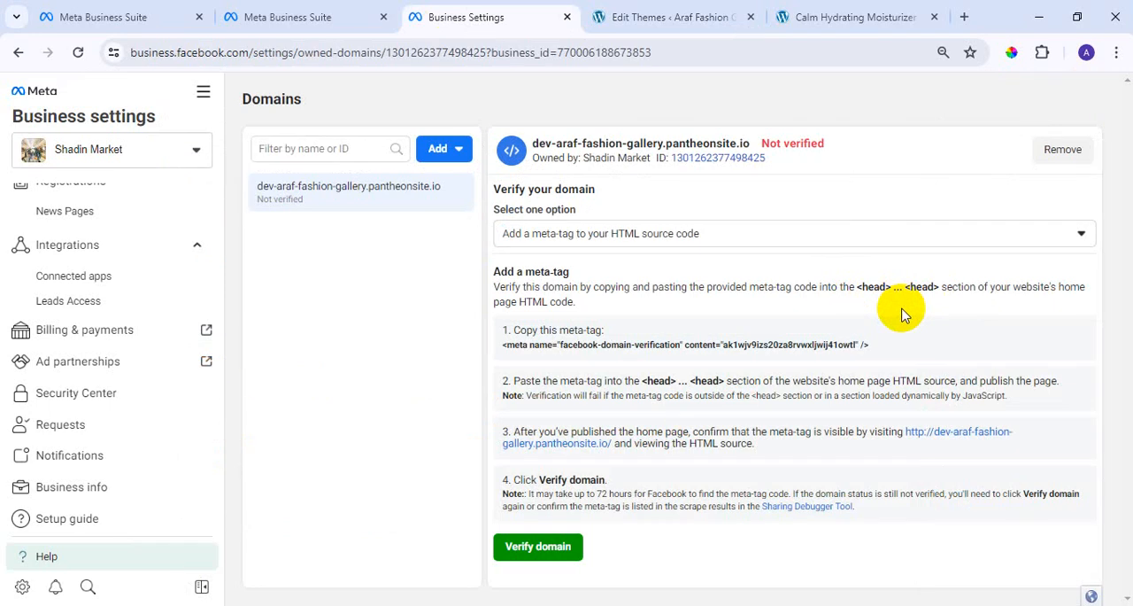
Write <head> in a new browser tab's address bar and change it to </head> to illustrate the two tags.
left_click(964, 17)
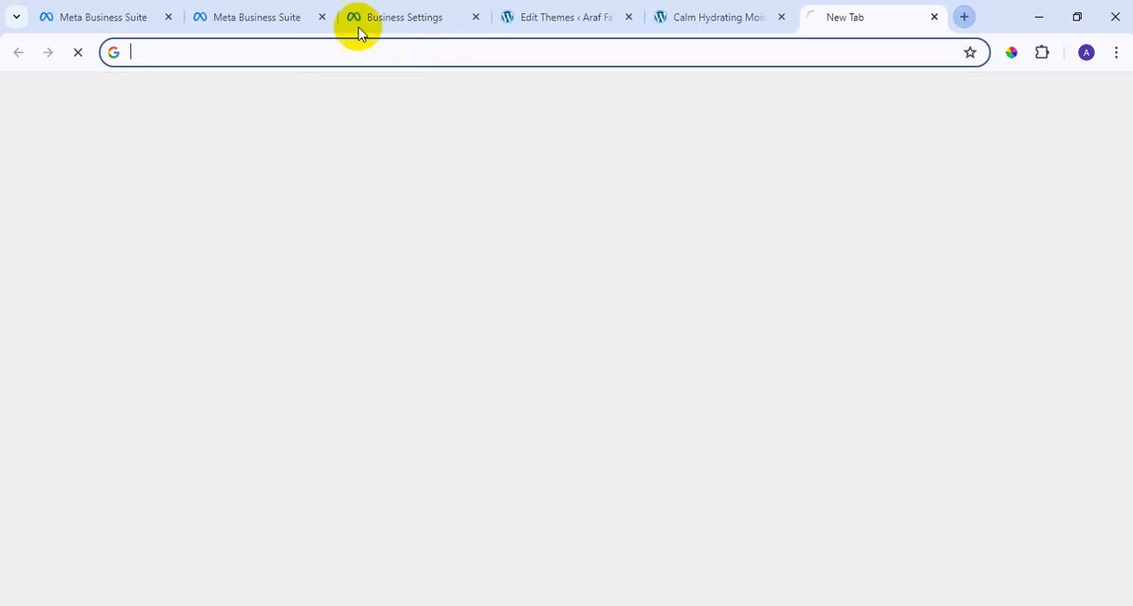
left_click(259, 53)
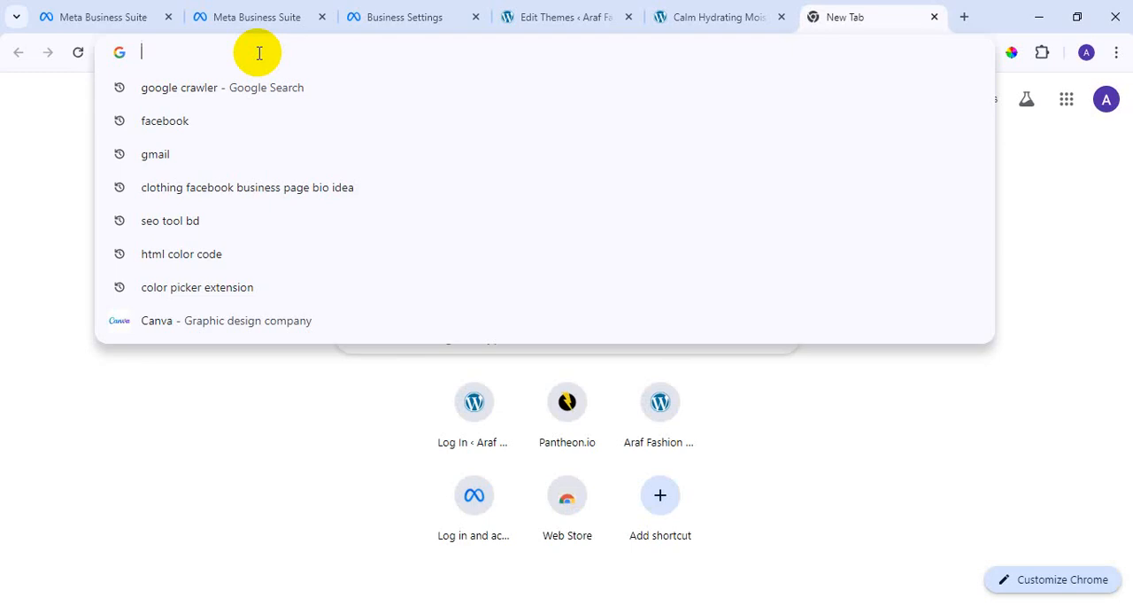
type("<he")
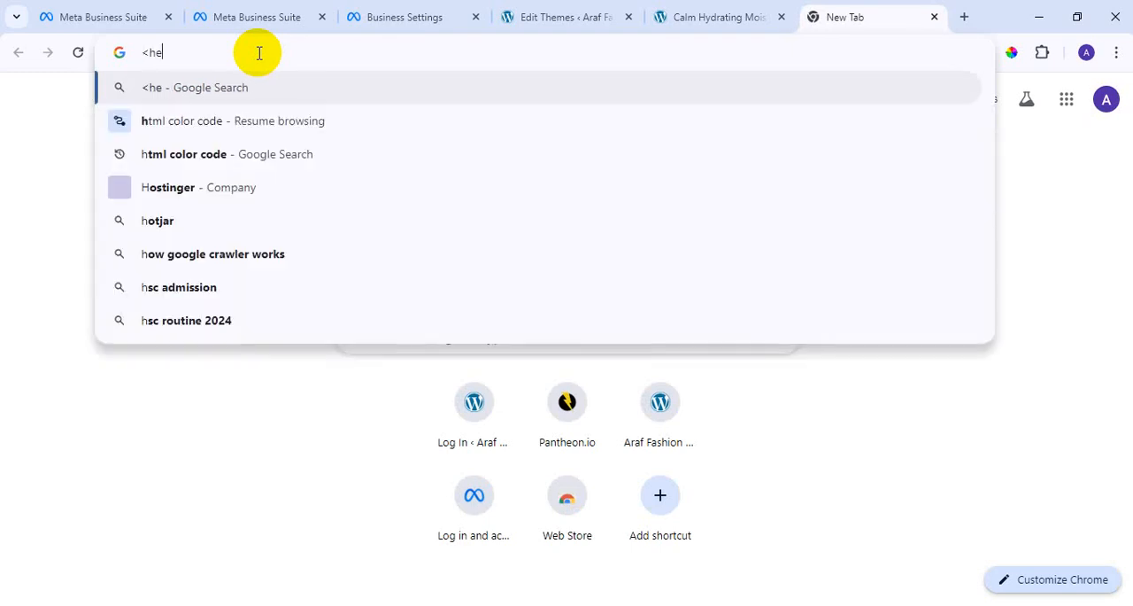
type("ad>")
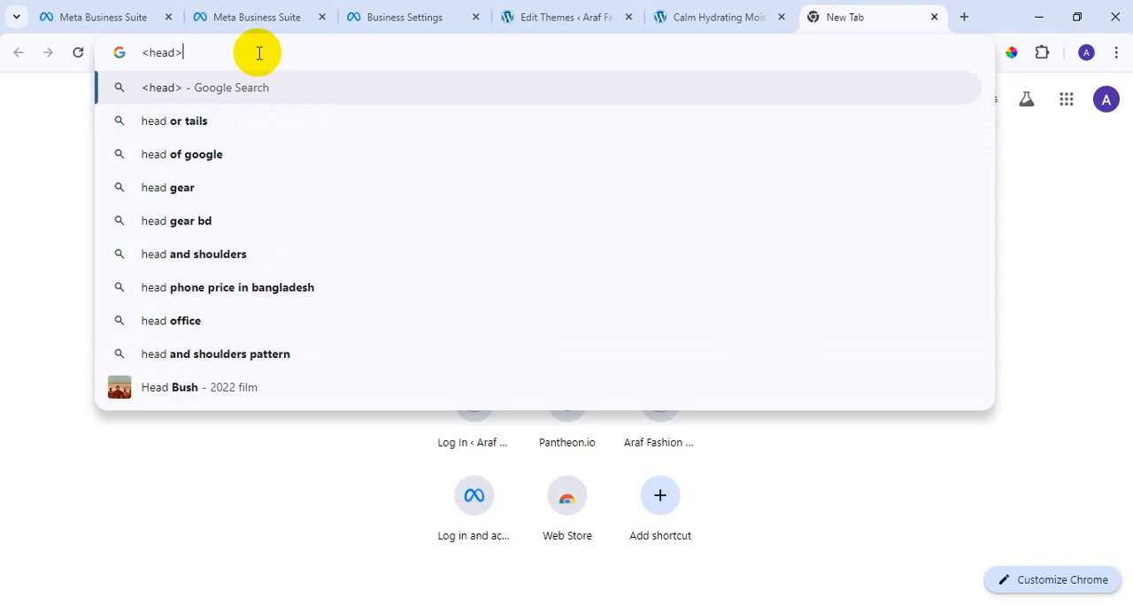
left_click(146, 52)
type("/")
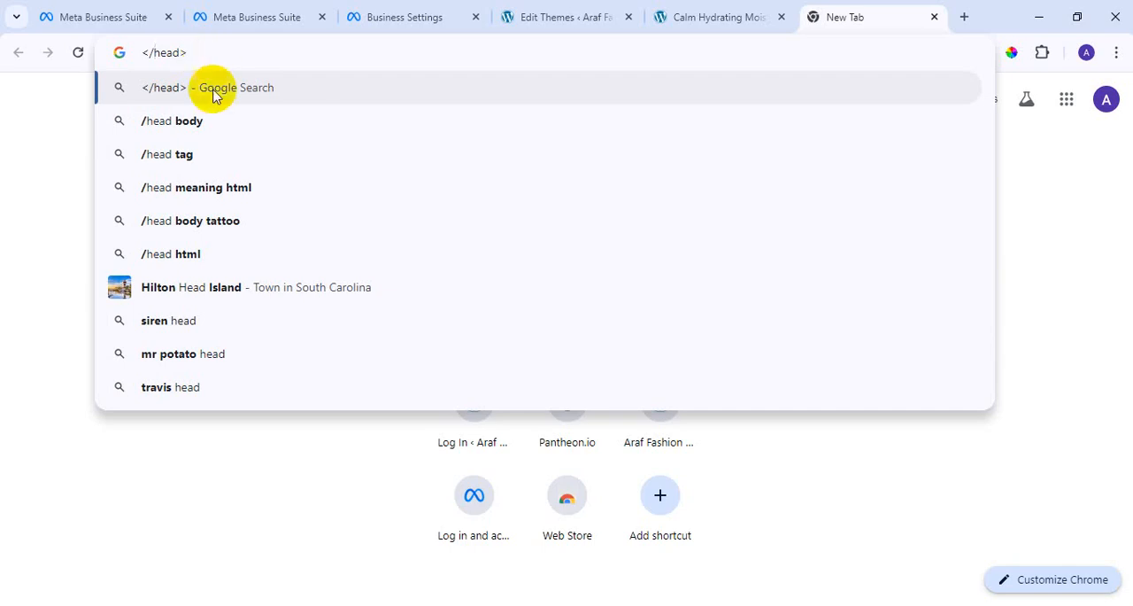
left_click(222, 50)
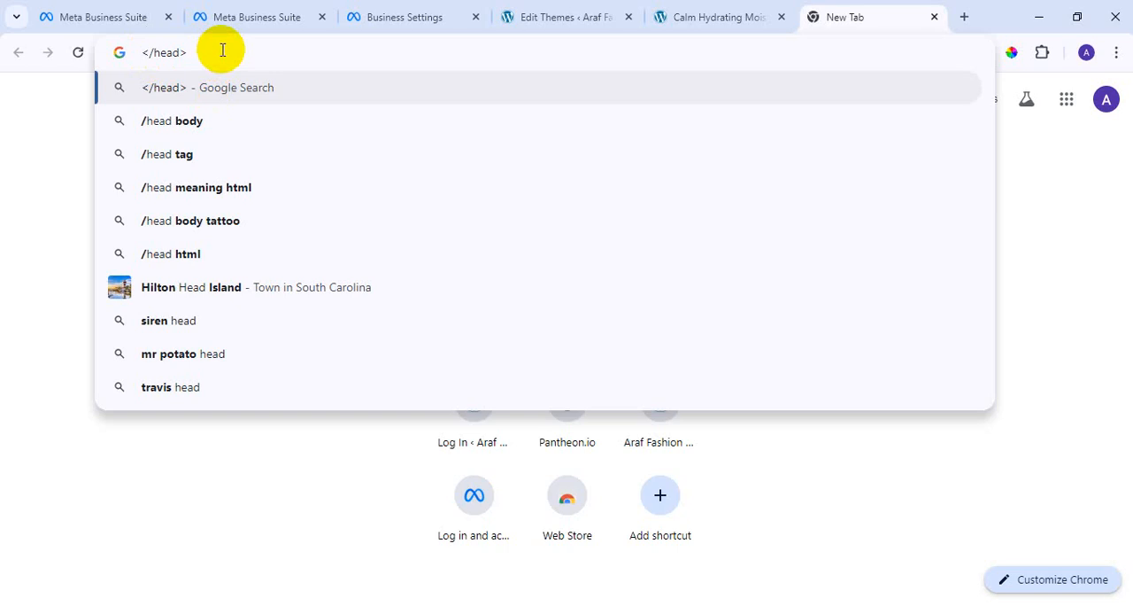
Recheck the meta-tag placement instructions in Meta Business settings and return to the WordPress header.php editor.
left_click(724, 14)
left_click(609, 9)
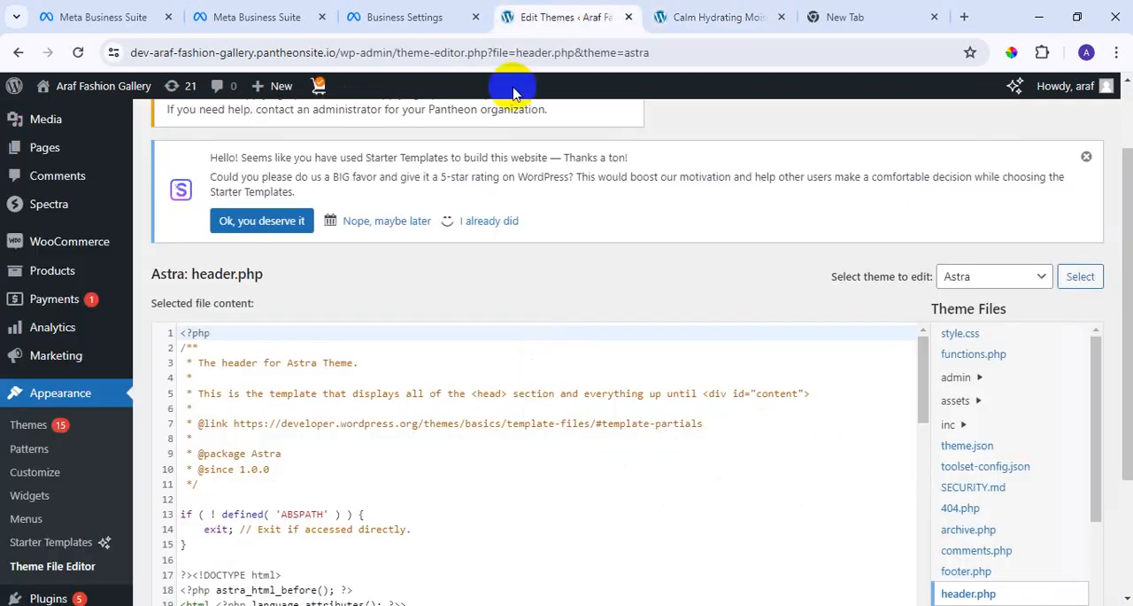
left_click(425, 13)
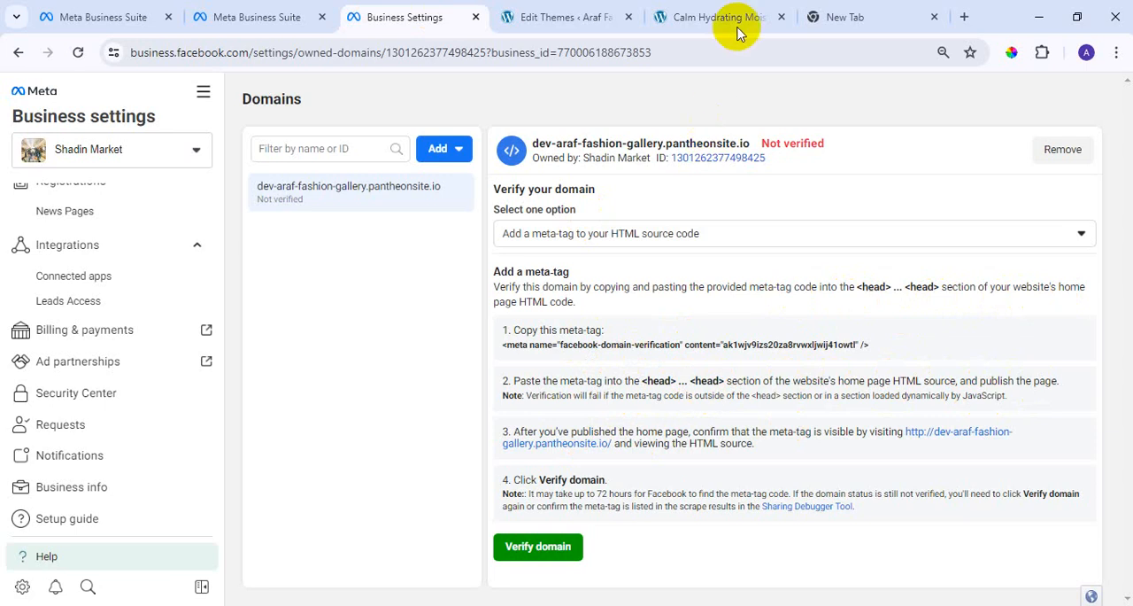
left_click(584, 12)
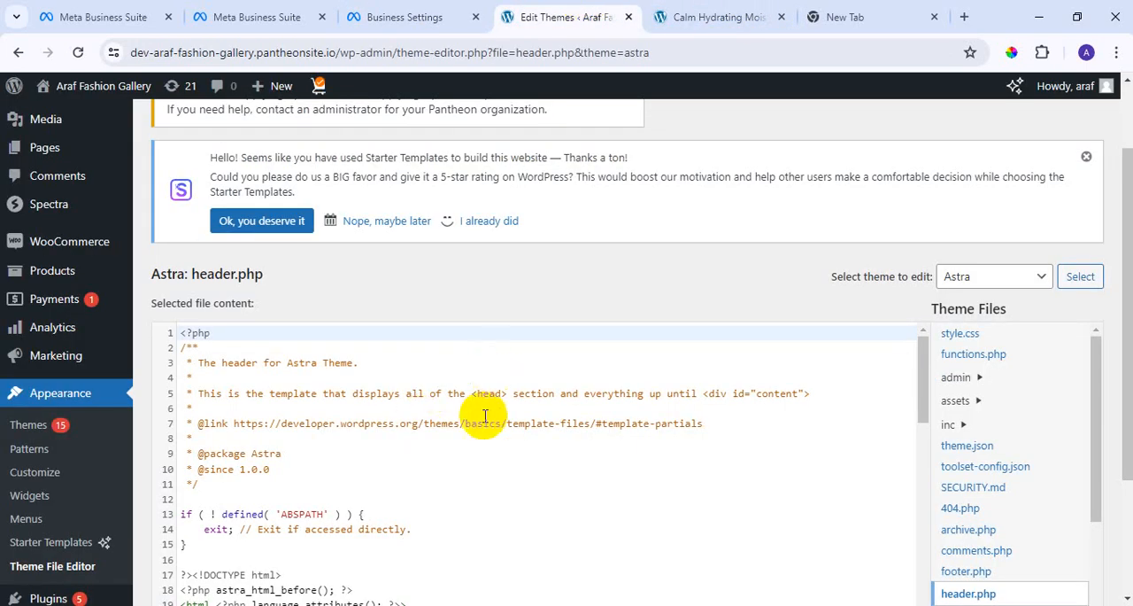
Locate the opening <head> and closing </head> tags in the header.php code.
scroll(480, 425, "down", 4)
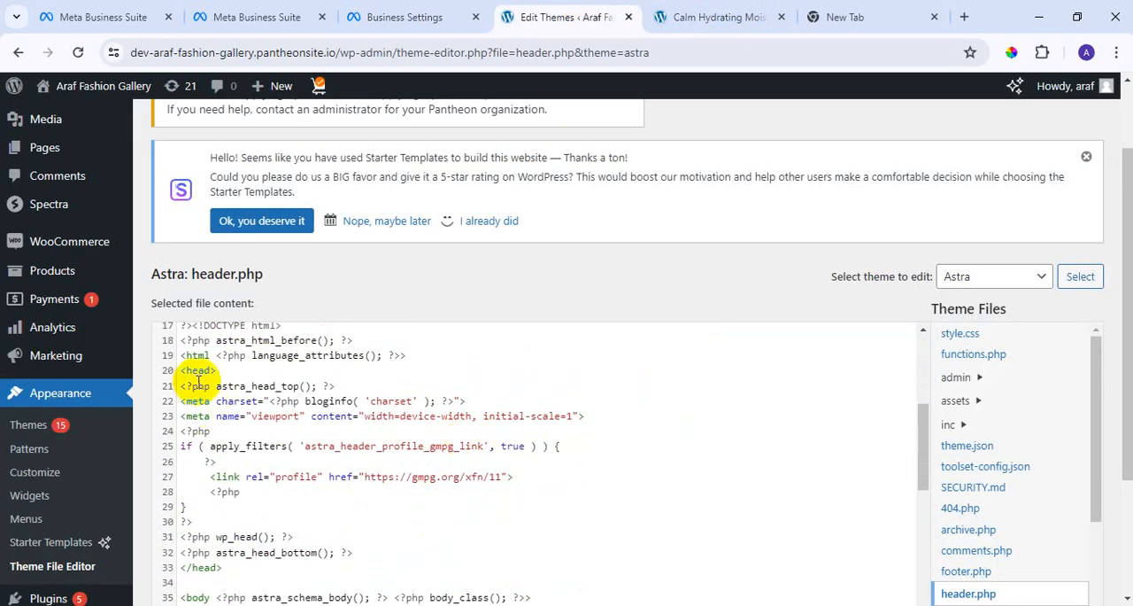
left_click_drag(219, 370, 179, 368)
left_click(224, 370)
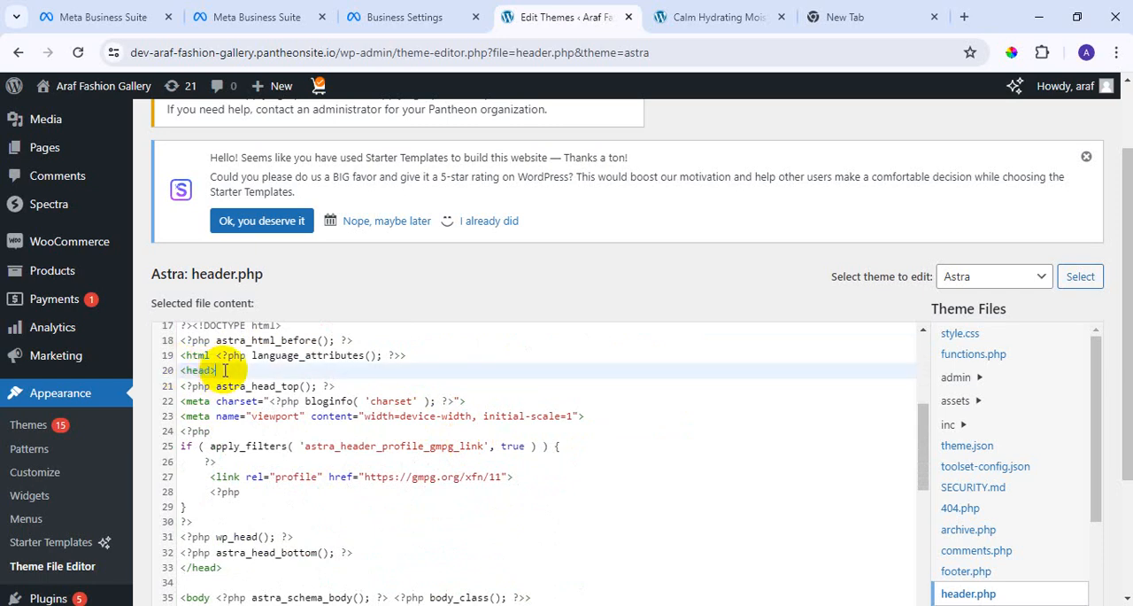
scroll(282, 478, "down", 2)
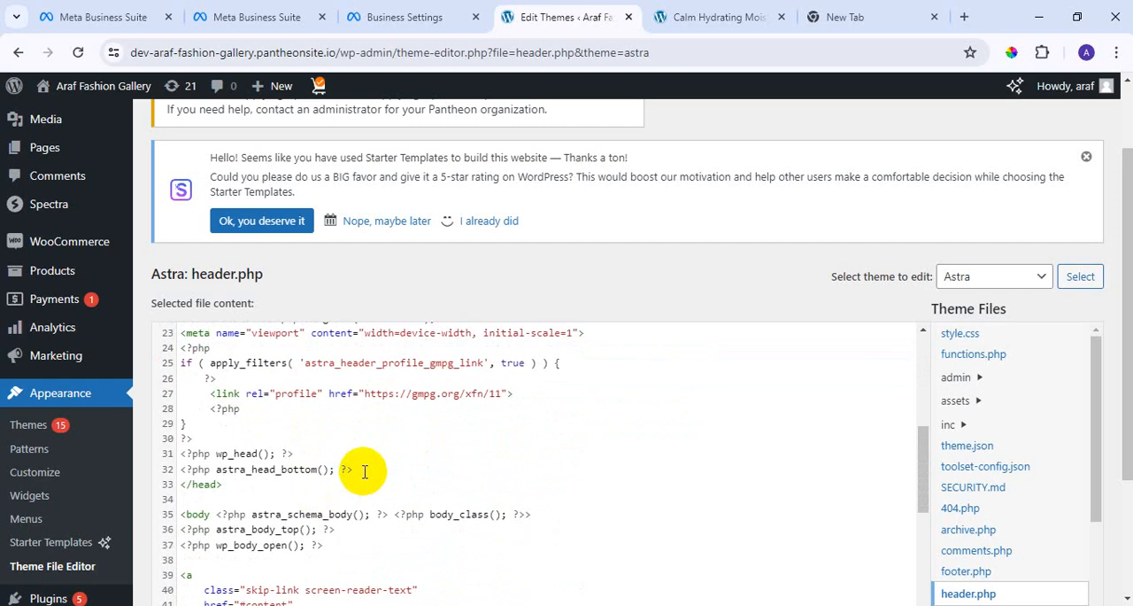
left_click(364, 470)
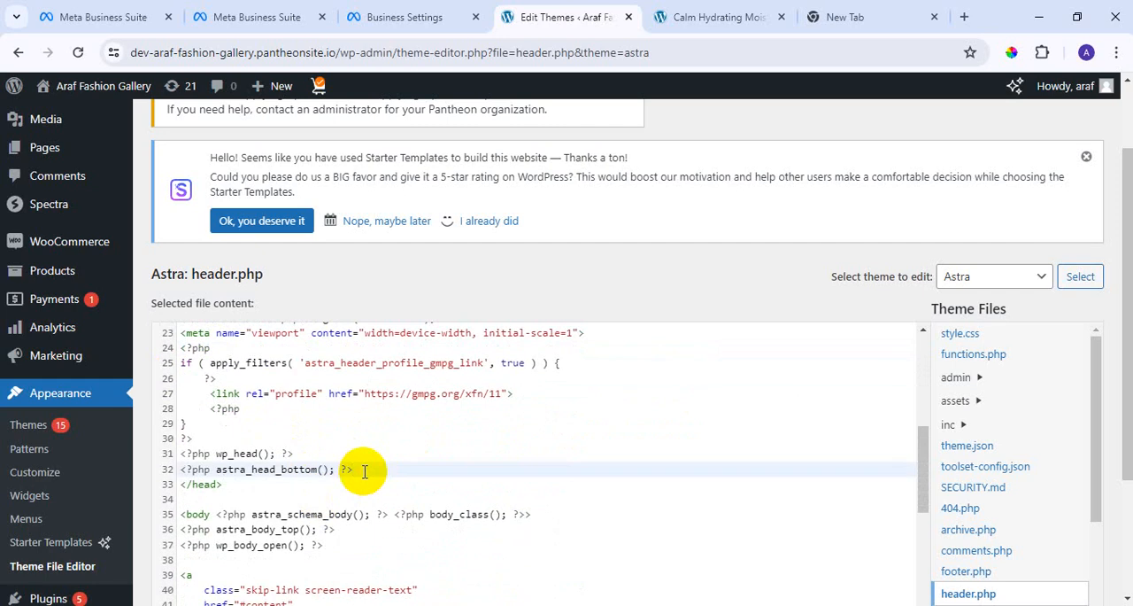
scroll(301, 438, "up", 2)
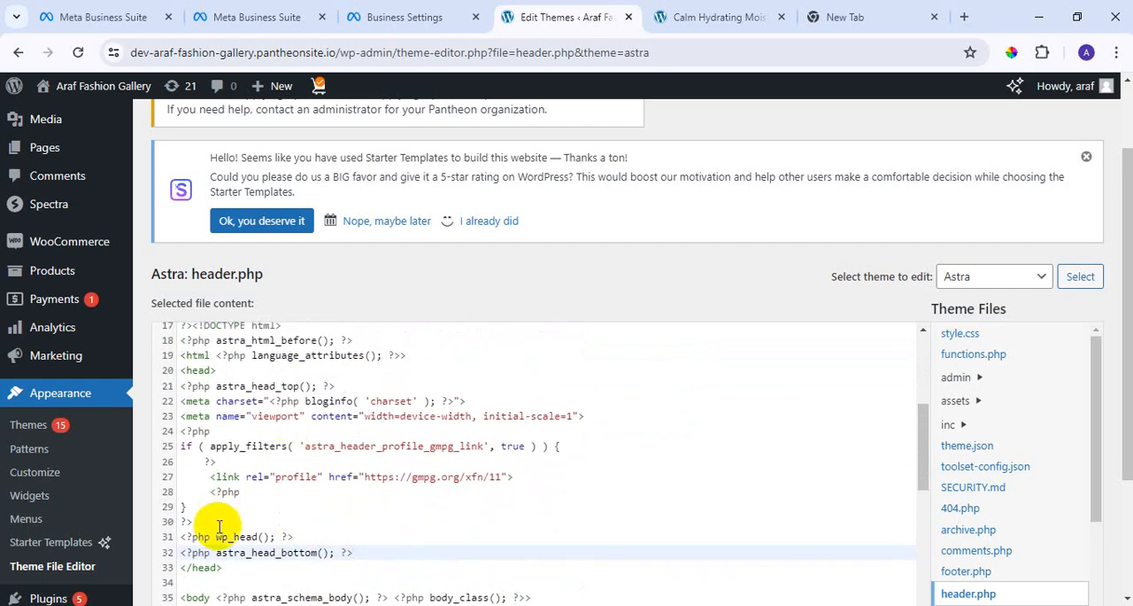
left_click(226, 571)
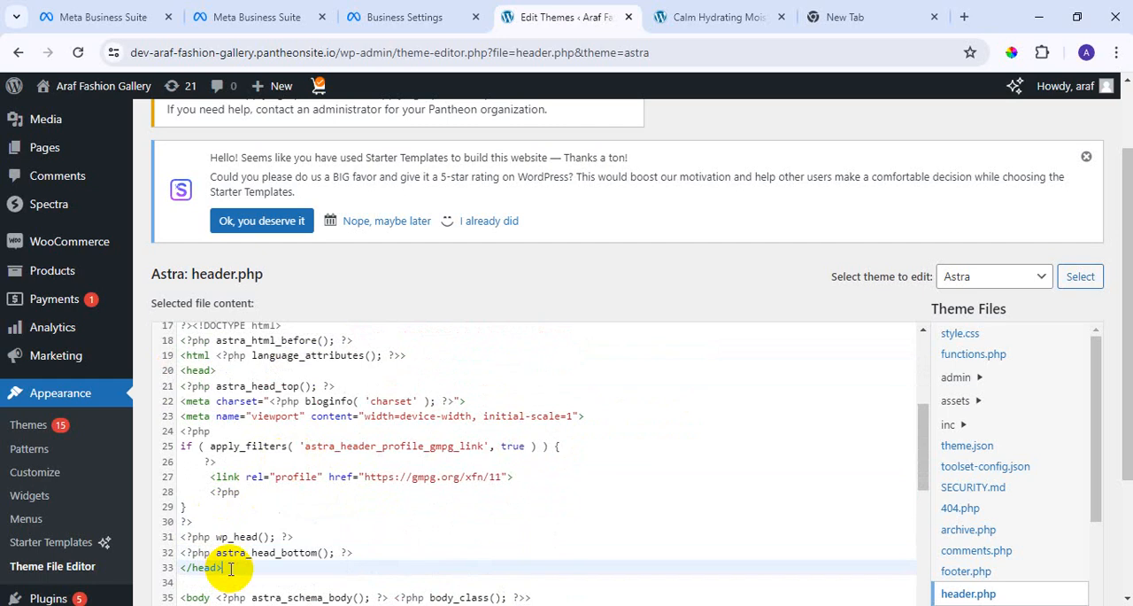
Paste the facebook-domain-verification meta-tag with its verification code on a new line directly below the opening <head> tag in header.php.
scroll(252, 438, "up", 2)
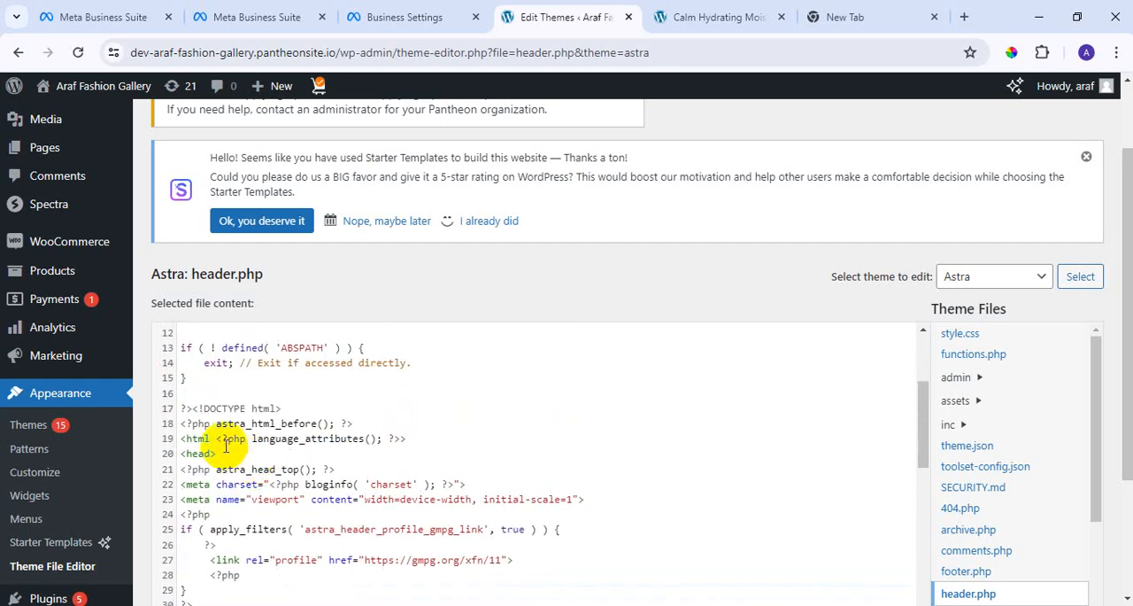
left_click(226, 452)
key("Return")
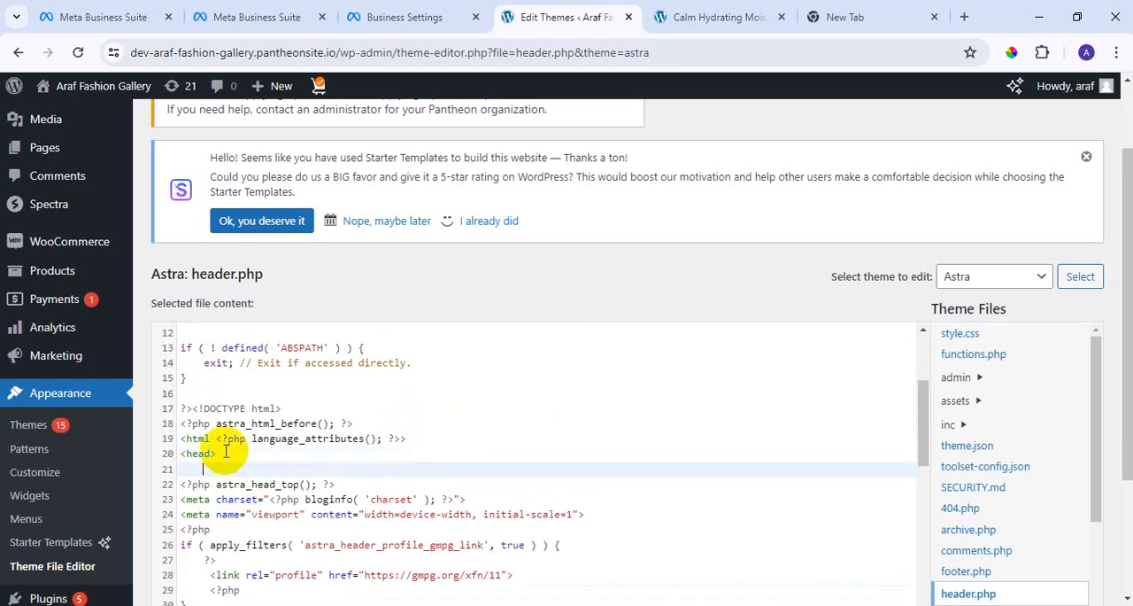
type("<meta name=\"facebook-domain-verification\" content=\"ak1wjv9izs20za8rvwxljwij41owtl\" />")
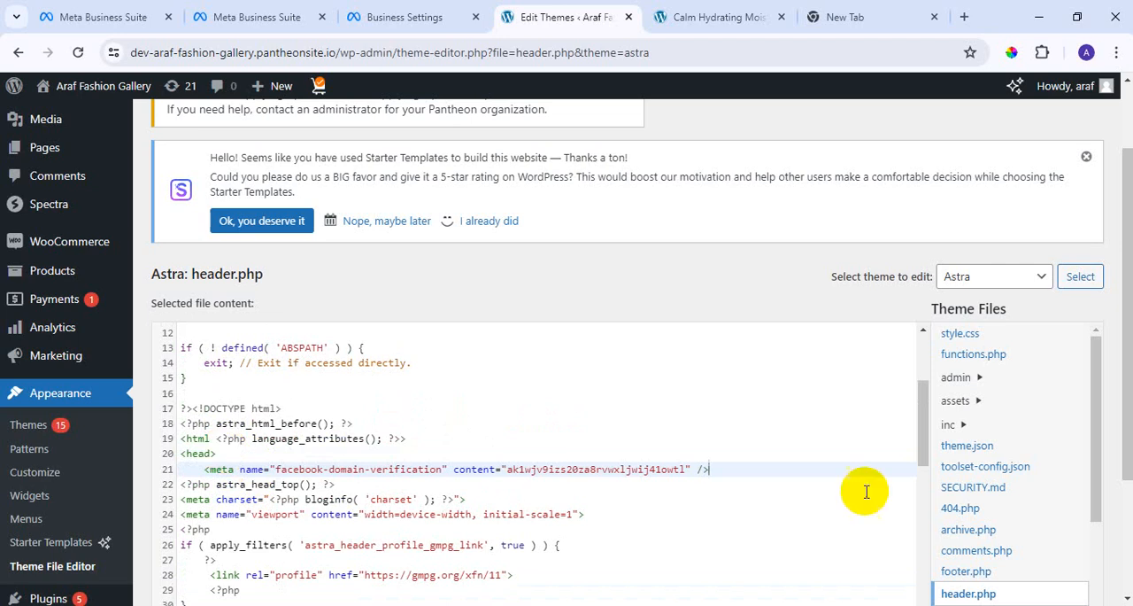
scroll(762, 497, "down", 7)
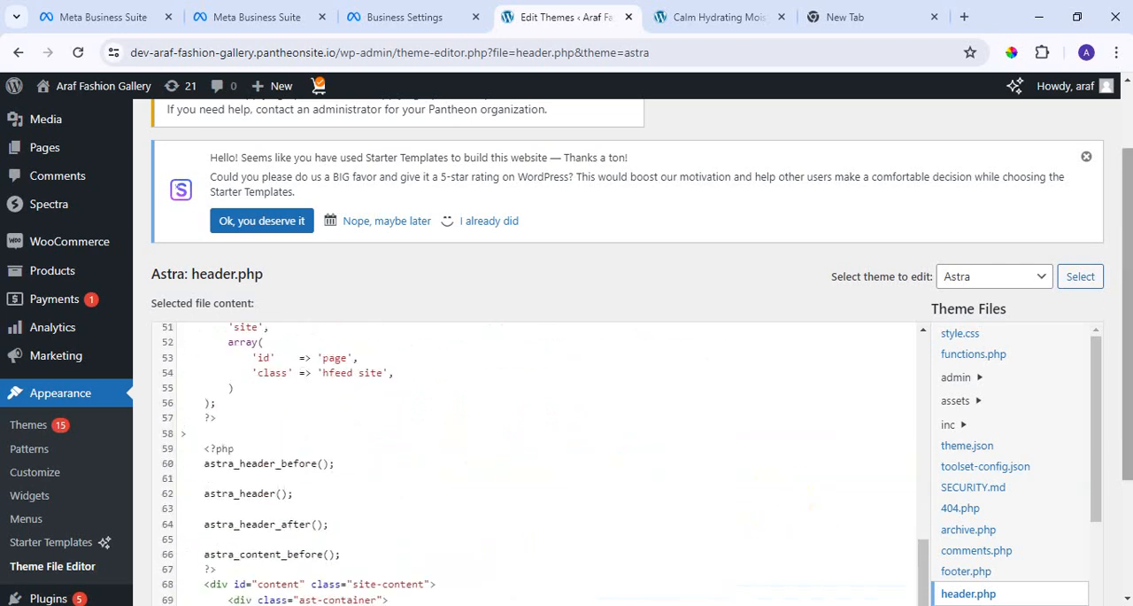
Save the edited header.php file of the Astra theme.
scroll(1120, 312, "down", 3)
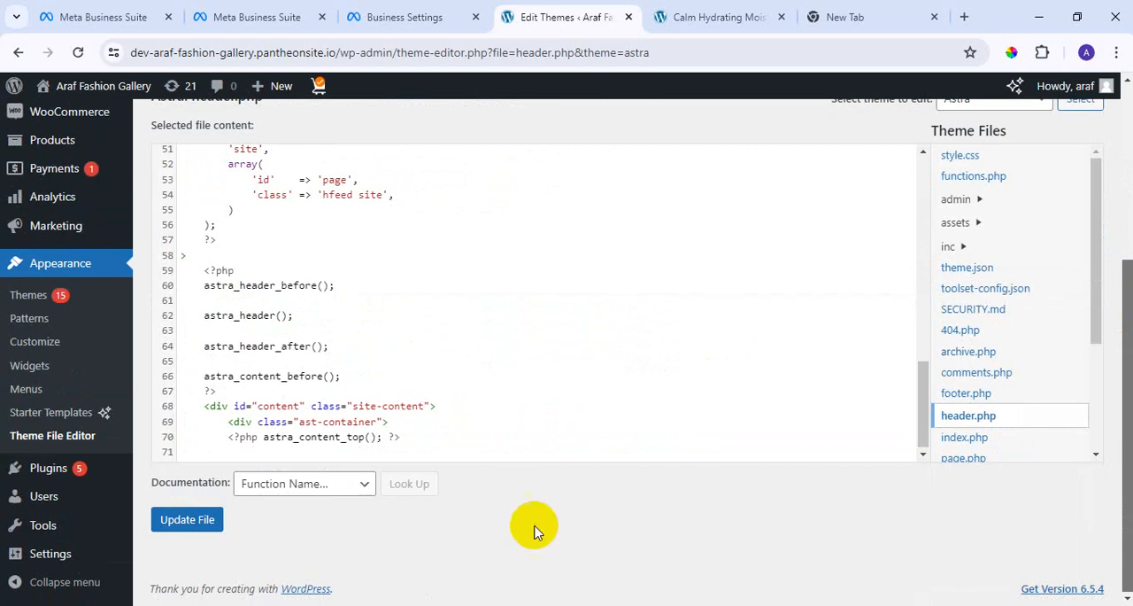
left_click(180, 531)
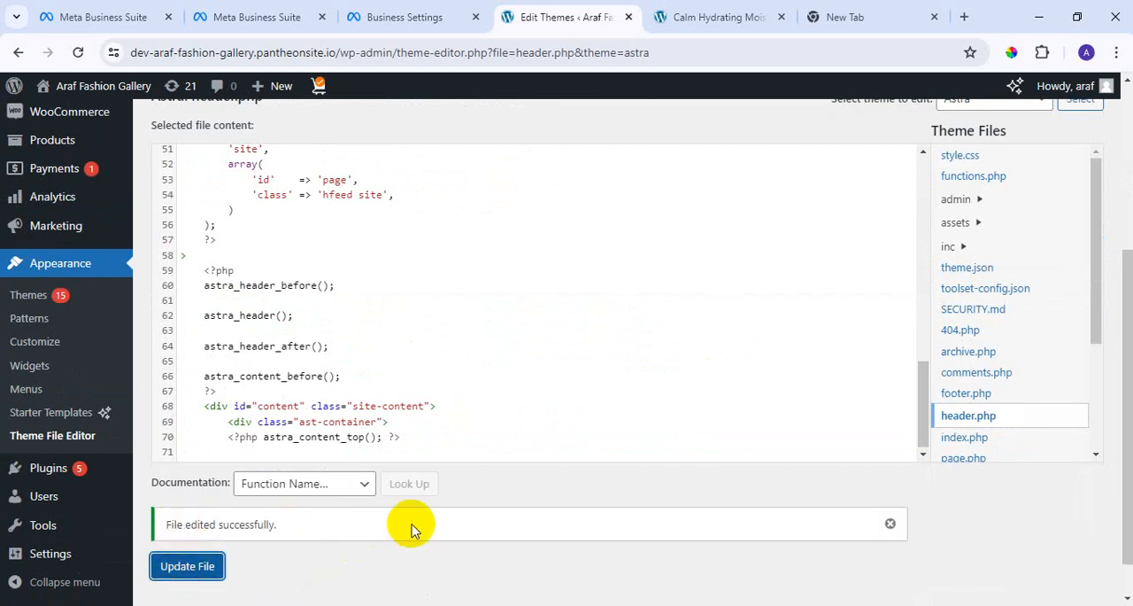
scroll(666, 487, "up", 5)
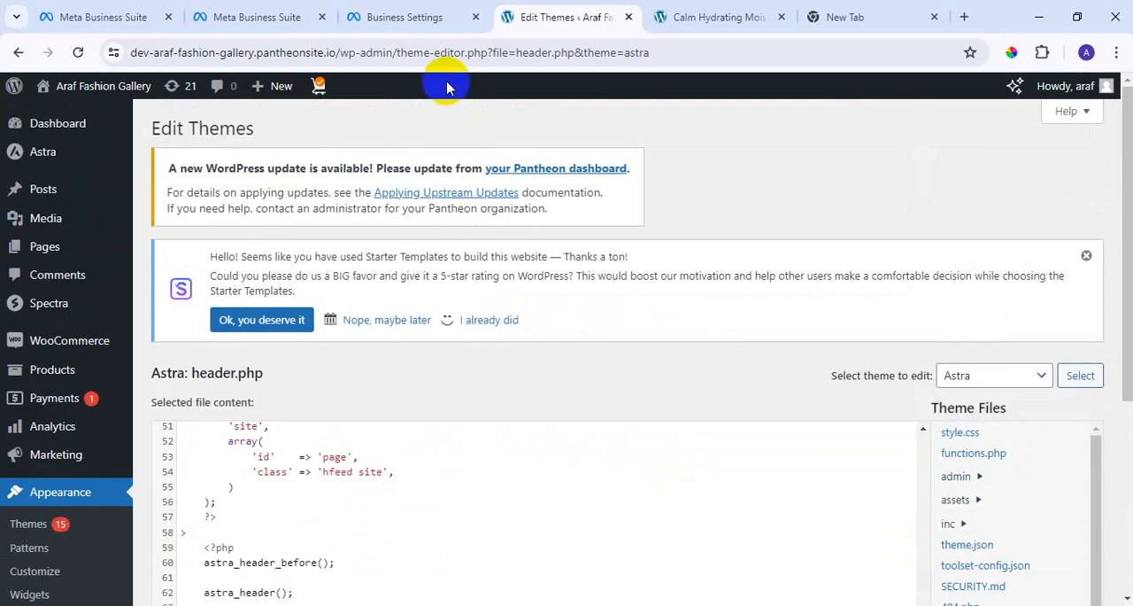
Visit the store's home page through the link in Meta Business settings' domain verification instructions and look through its sections.
left_click(423, 20)
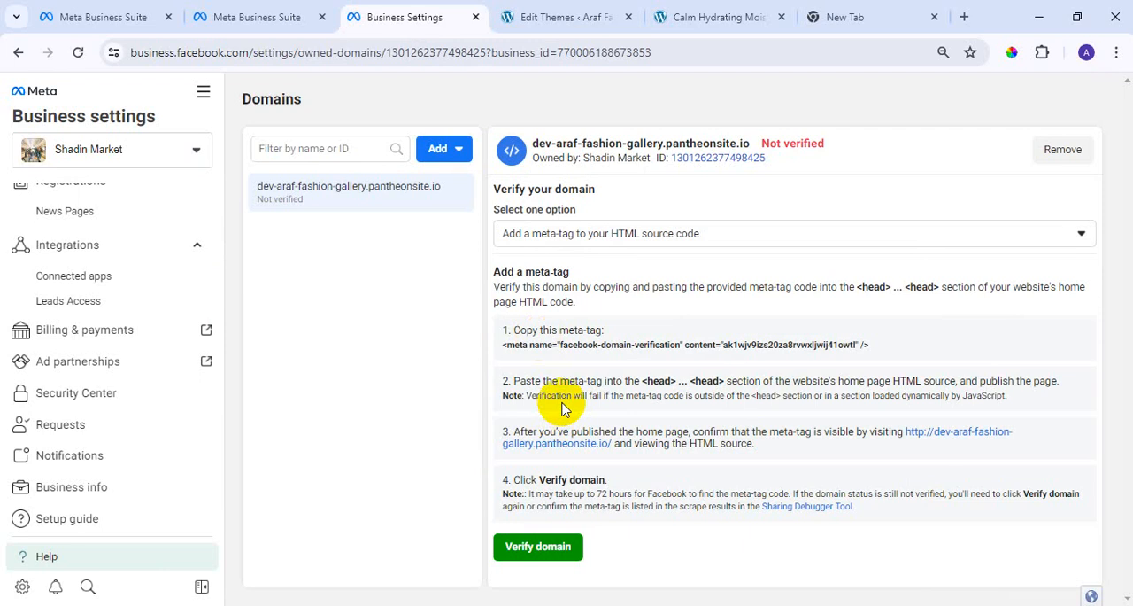
left_click(590, 445)
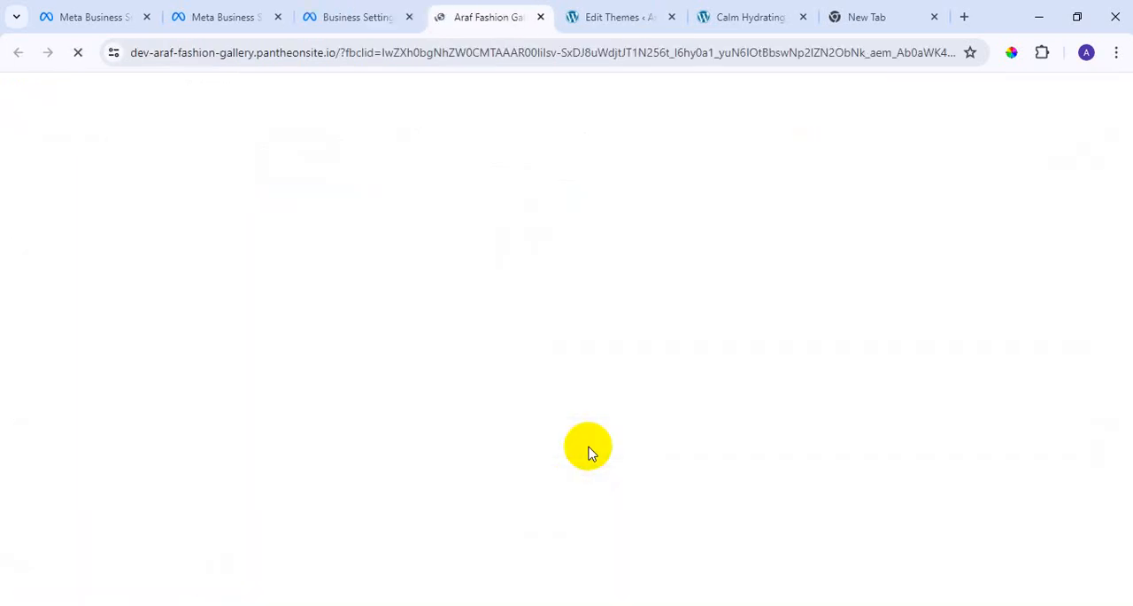
scroll(588, 443, "down", 15)
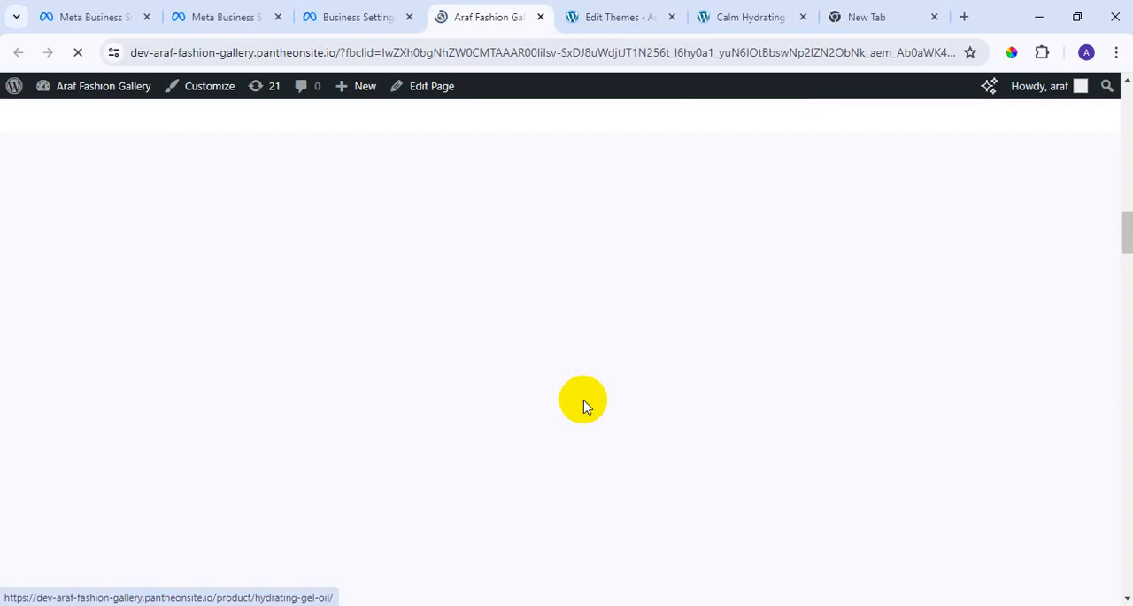
scroll(584, 423, "down", 15)
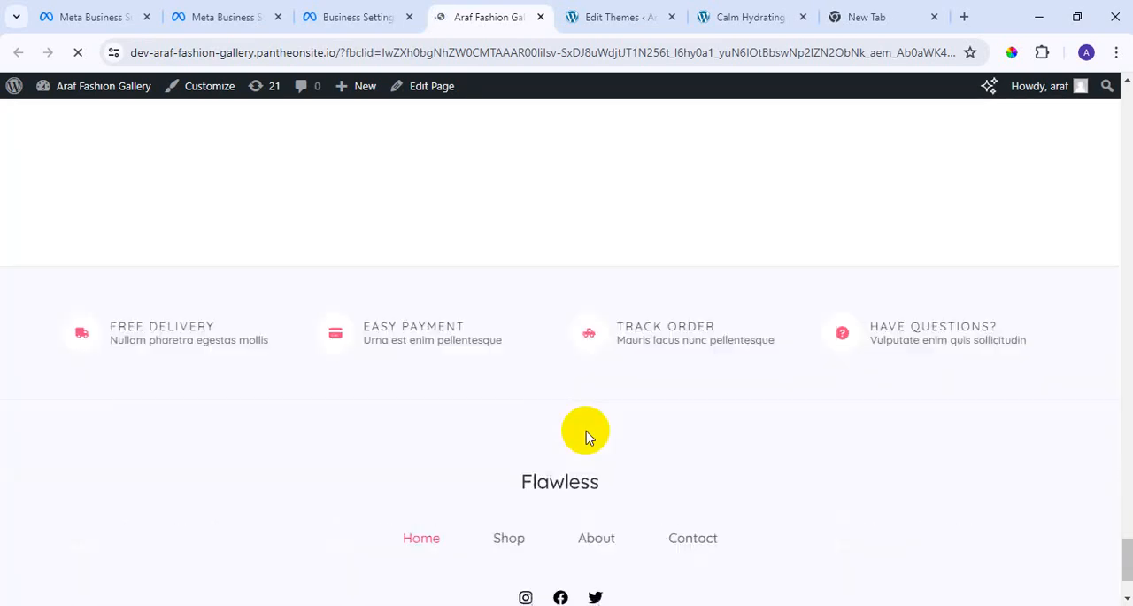
scroll(591, 447, "up", 15)
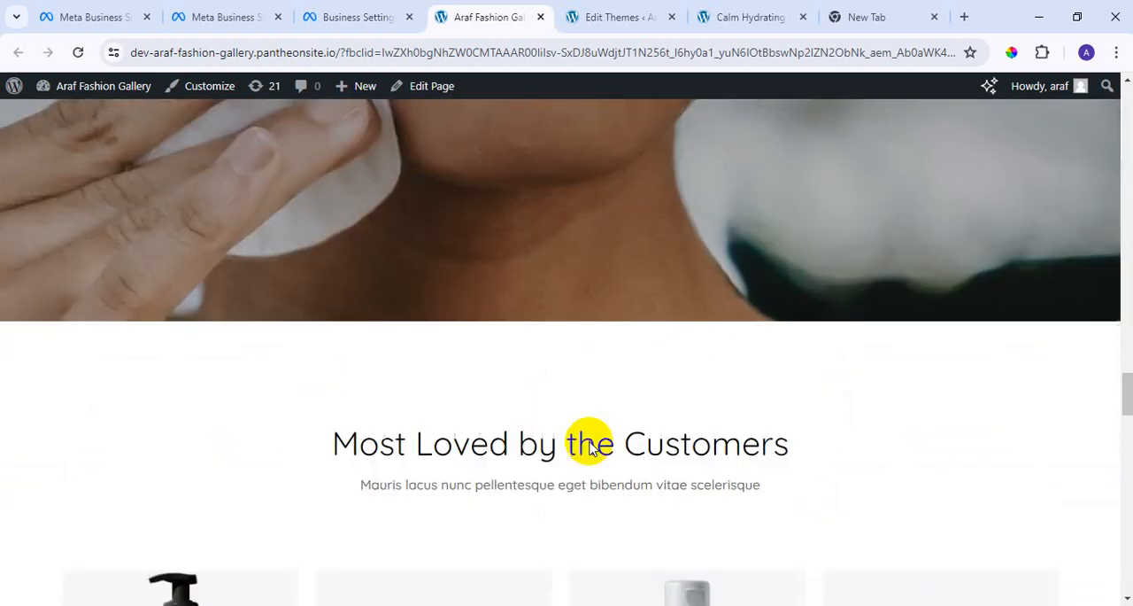
scroll(590, 448, "up", 20)
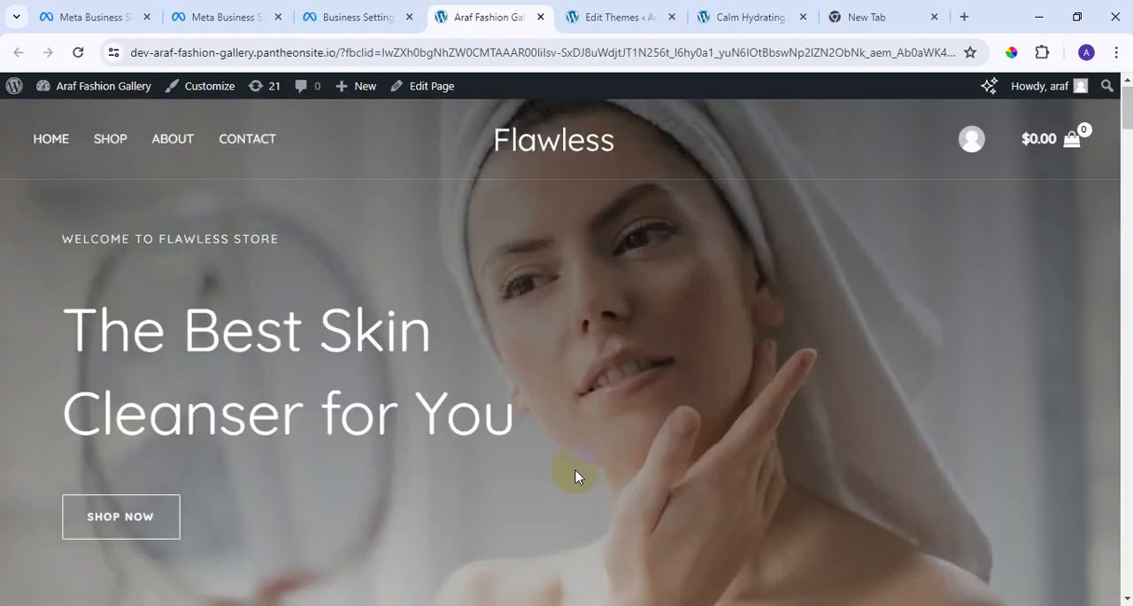
scroll(580, 478, "down", 5)
scroll(600, 521, "down", 15)
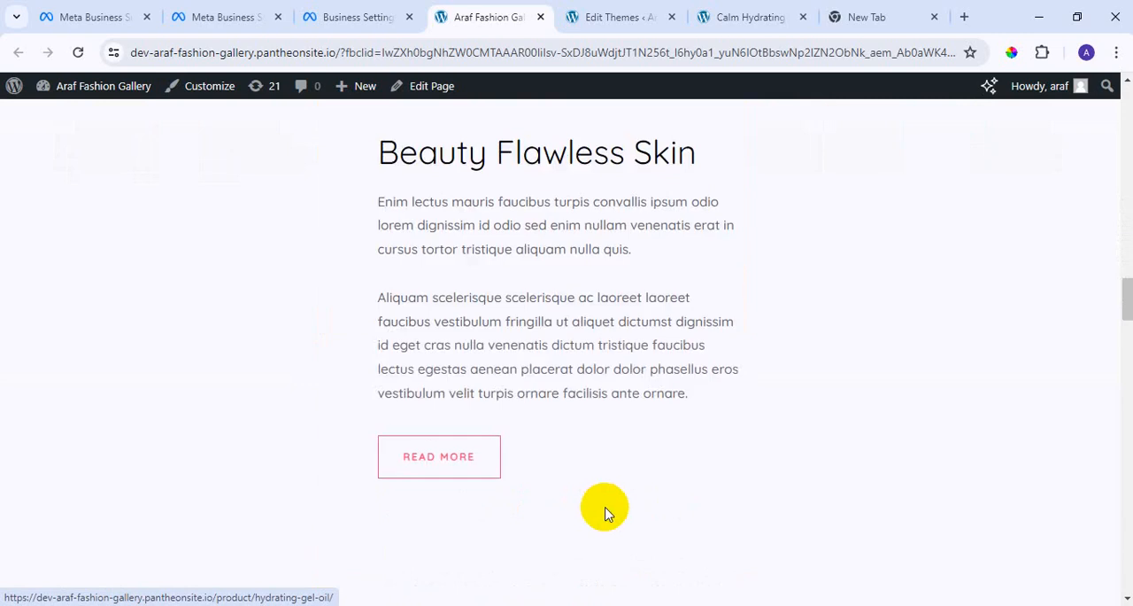
scroll(608, 514, "down", 15)
scroll(599, 513, "up", 13)
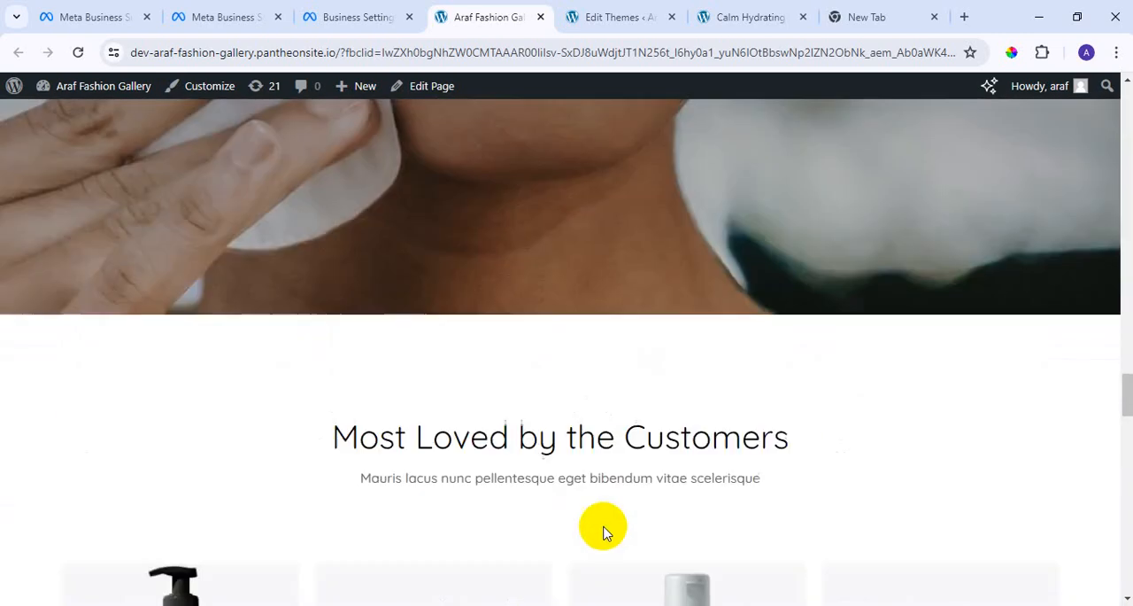
scroll(602, 526, "down", 2)
View the Cream to Foam Lotion product page and the related Almond Milk Lotion page.
left_click(247, 485)
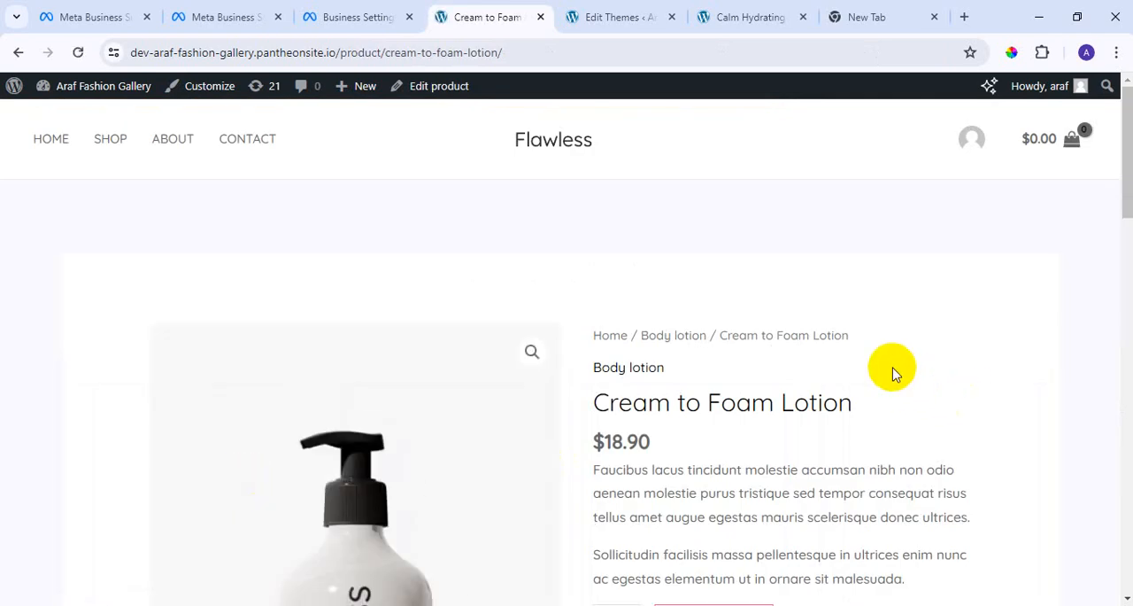
scroll(894, 372, "down", 15)
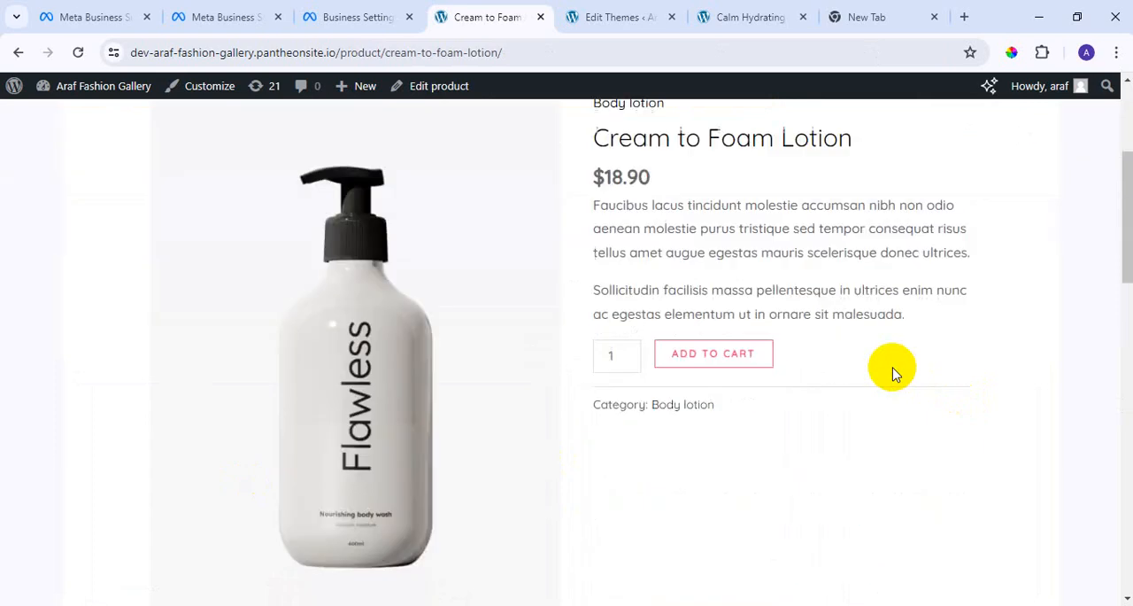
scroll(894, 386, "up", 5)
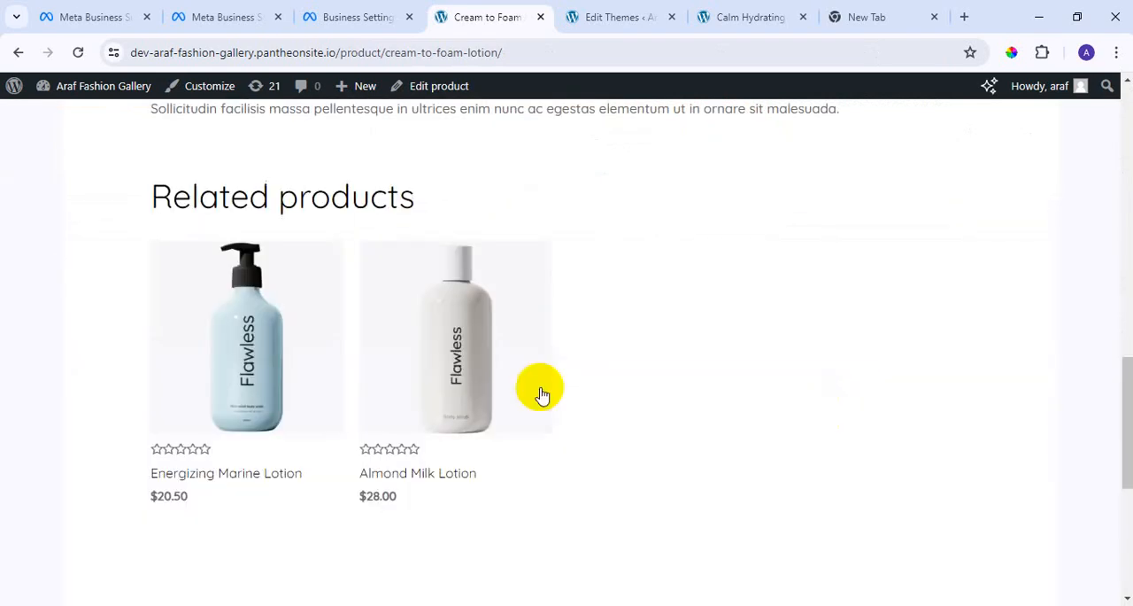
left_click(442, 383)
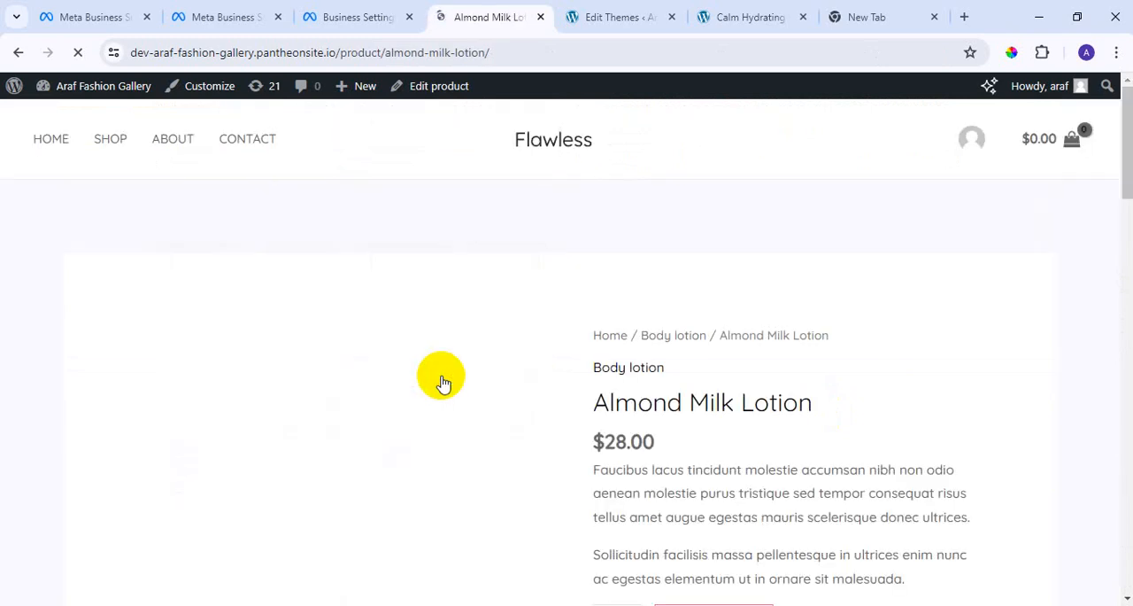
scroll(443, 382, "down", 15)
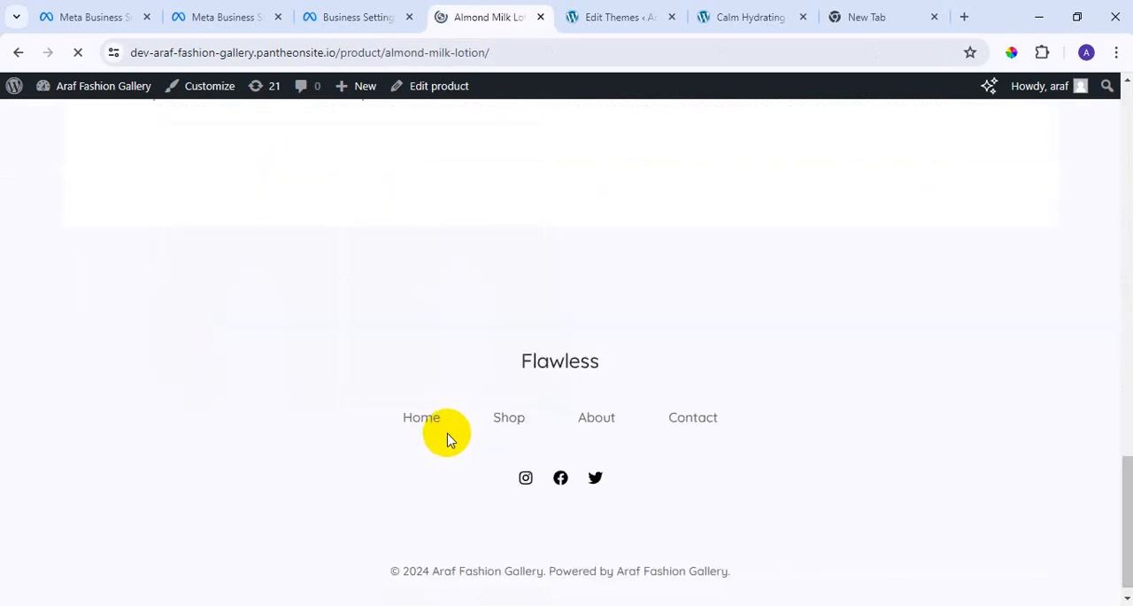
scroll(446, 438, "up", 5)
scroll(448, 445, "up", 8)
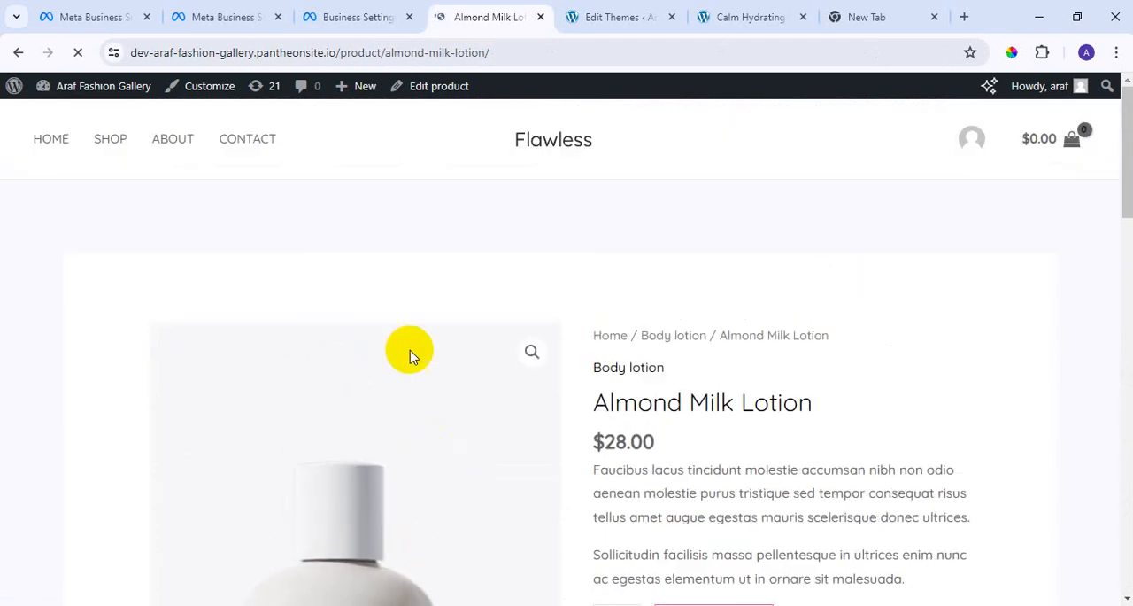
Look through the product listing on the store's Shop page.
left_click(105, 146)
scroll(434, 390, "down", 2)
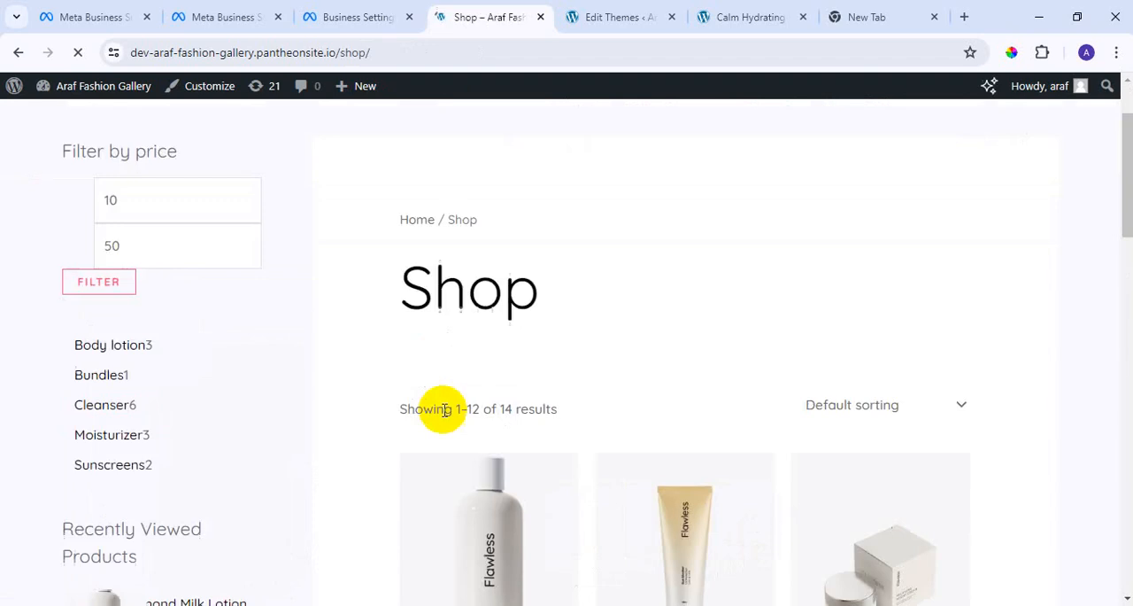
scroll(488, 463, "down", 5)
scroll(493, 467, "up", 2)
scroll(590, 458, "down", 8)
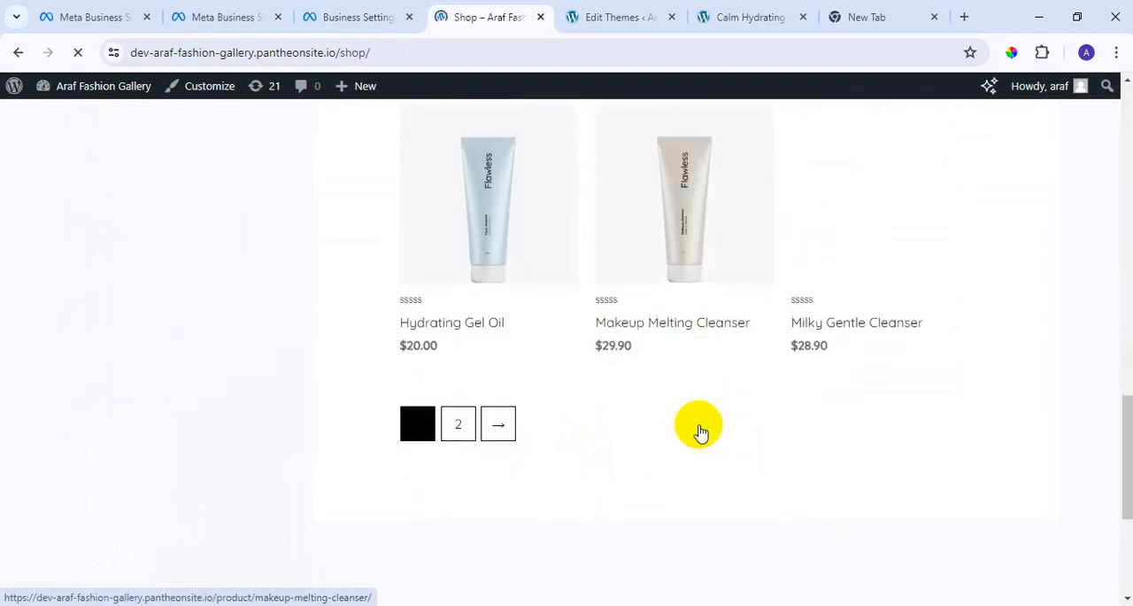
scroll(699, 431, "up", 1)
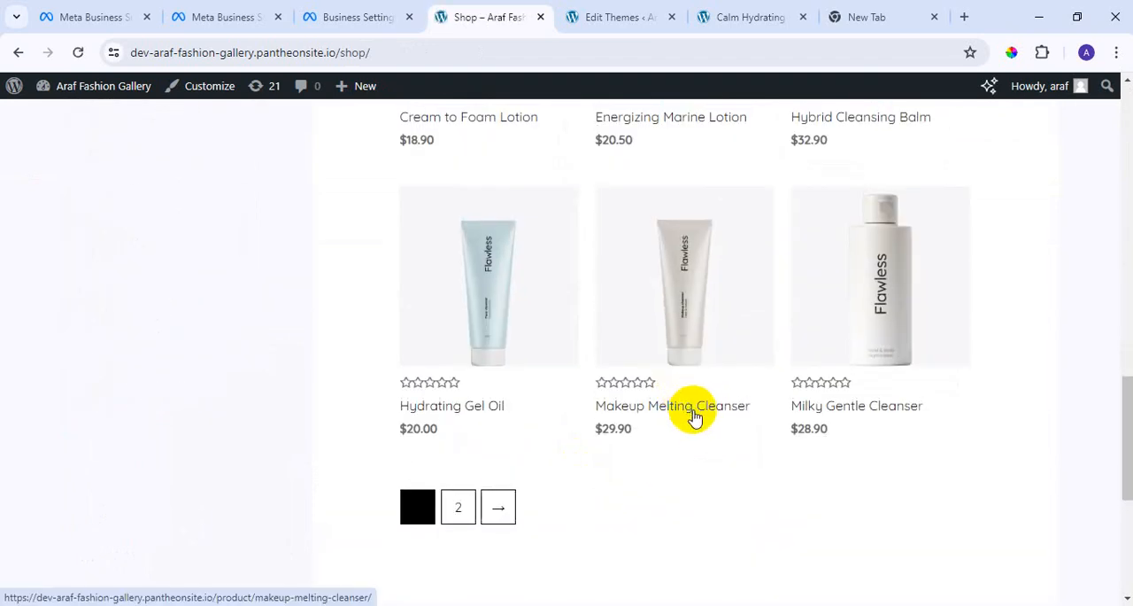
View the Makeup Melting Cleanser product page from the shop listing, including its related products.
left_click(699, 409)
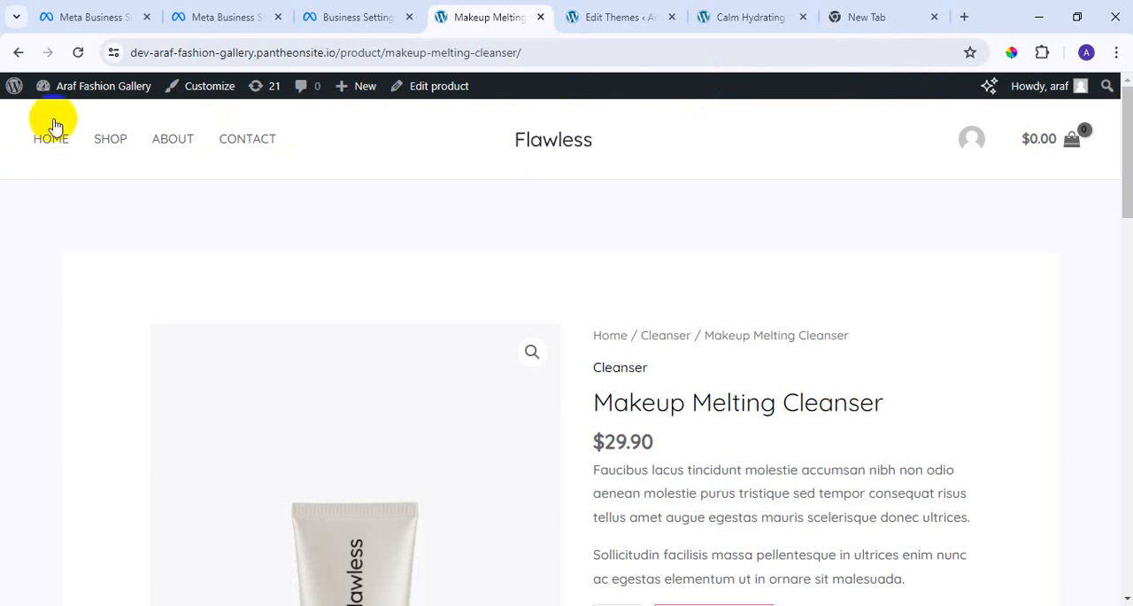
mouse_move(74, 100)
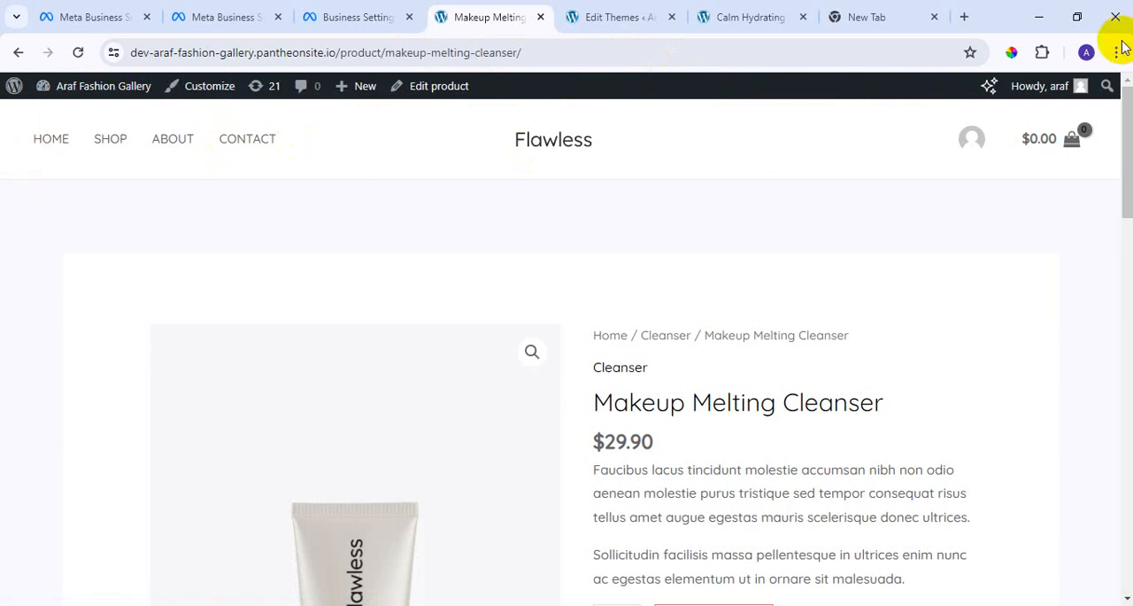
scroll(1062, 160, "down", 15)
scroll(1065, 265, "up", 5)
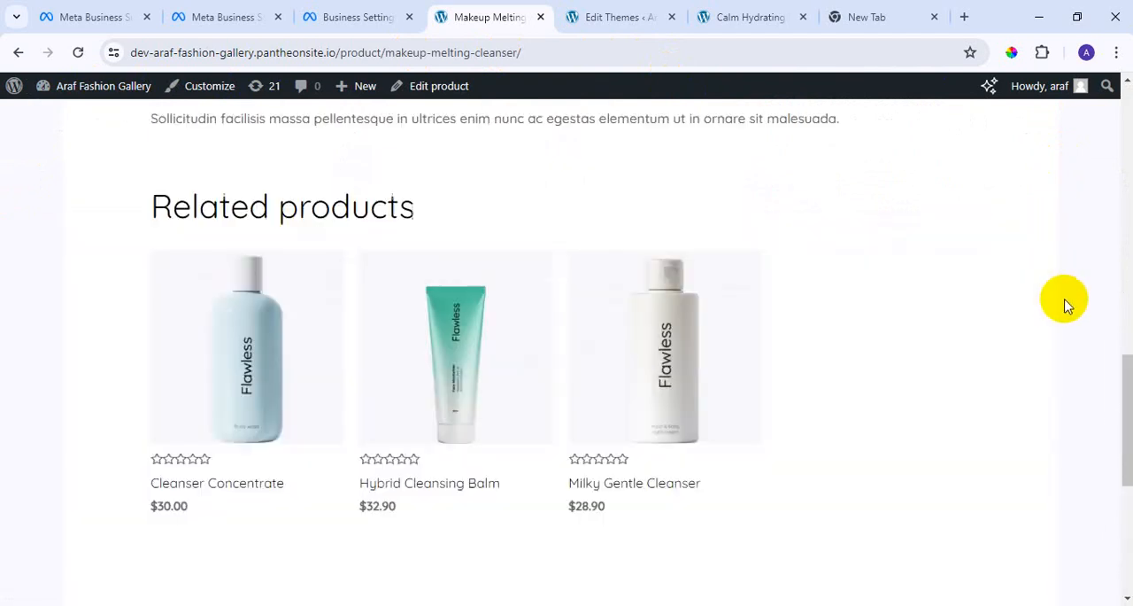
scroll(1066, 306, "up", 10)
scroll(832, 487, "down", 15)
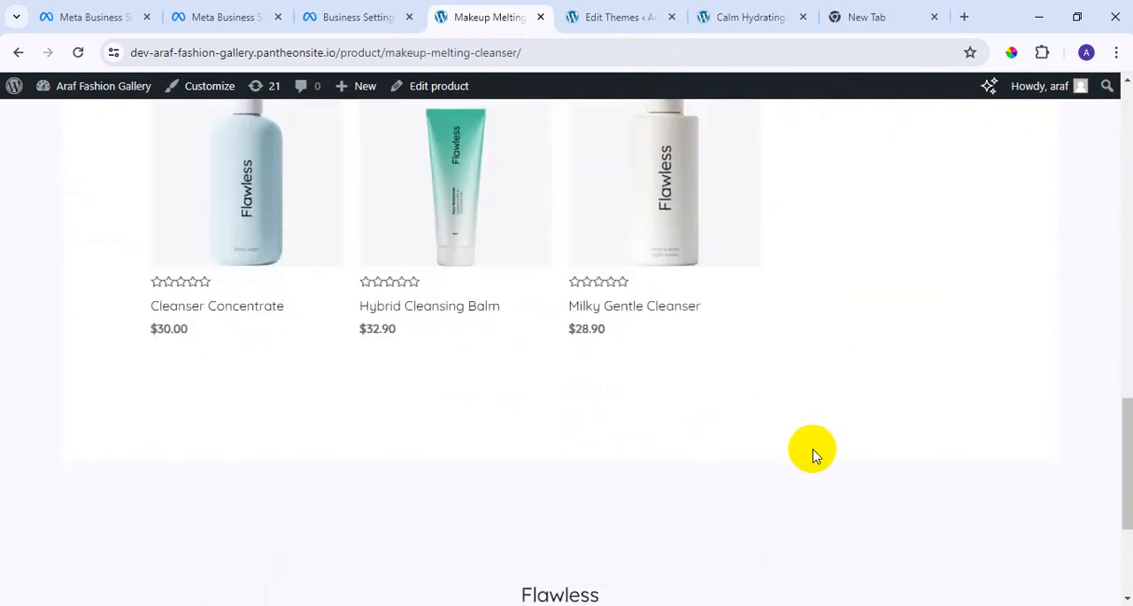
scroll(812, 479, "up", 12)
scroll(797, 473, "up", 2)
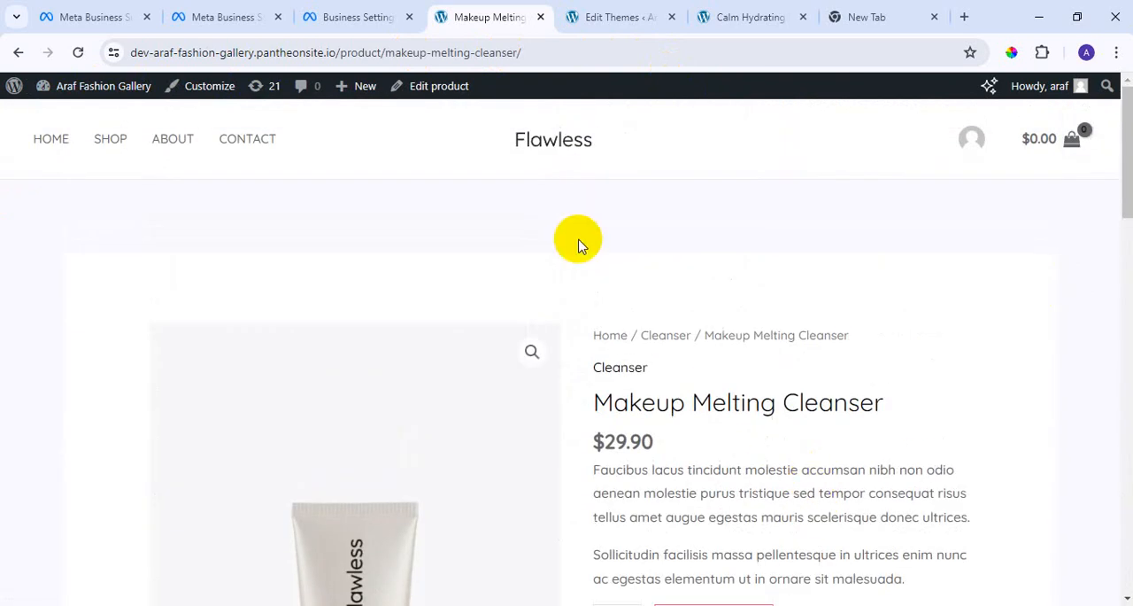
Return to the domain's page in Meta Business settings, request domain verification and highlight the note about the 72-hour wait.
left_click(363, 14)
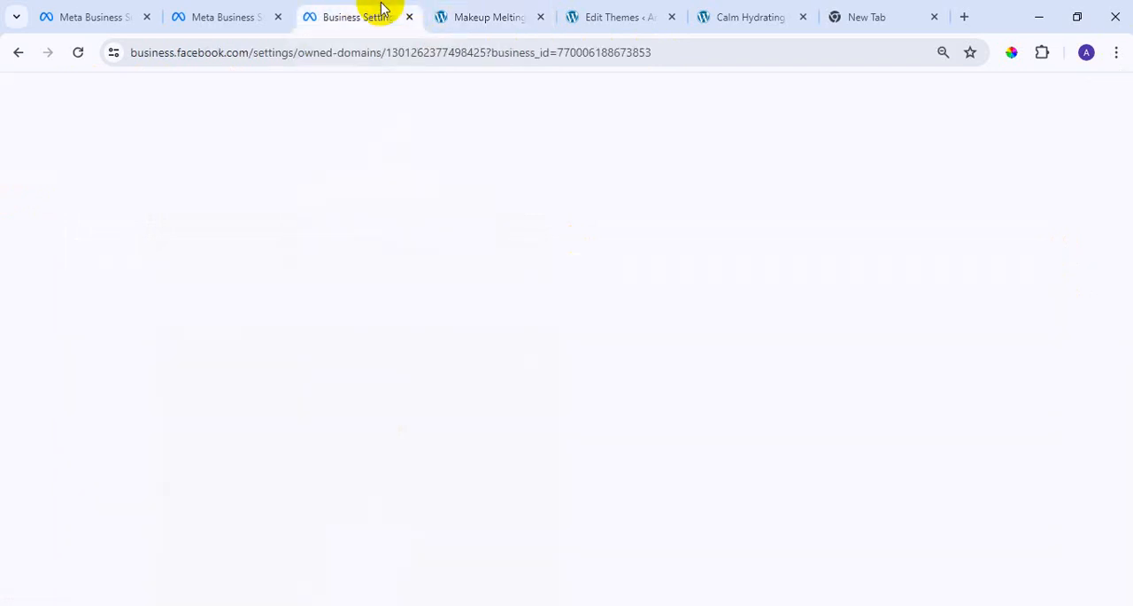
left_click(562, 547)
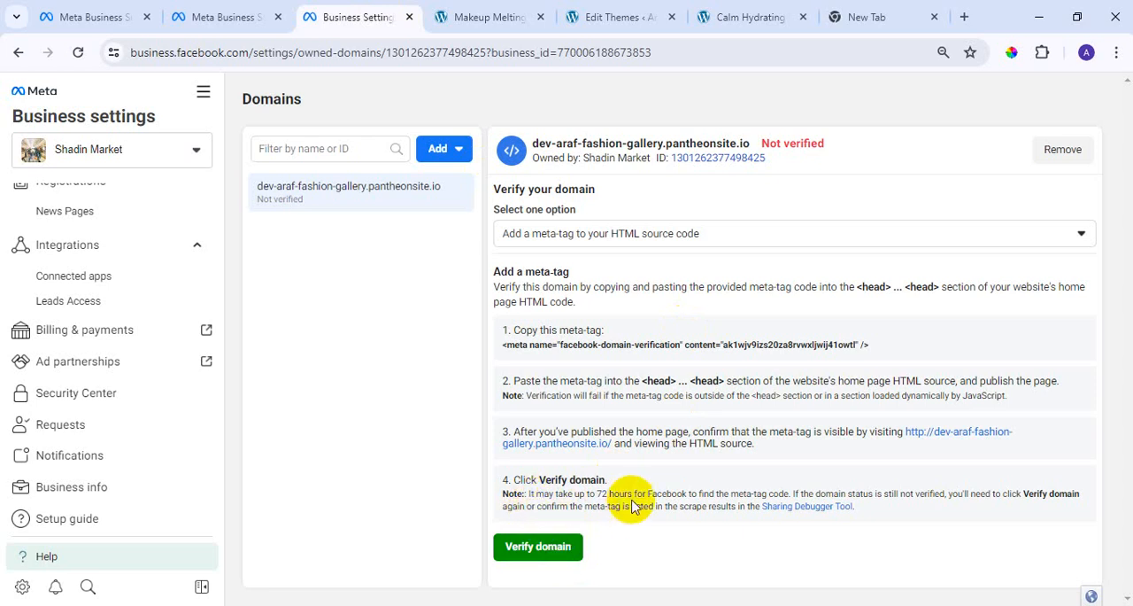
left_click_drag(593, 492, 631, 493)
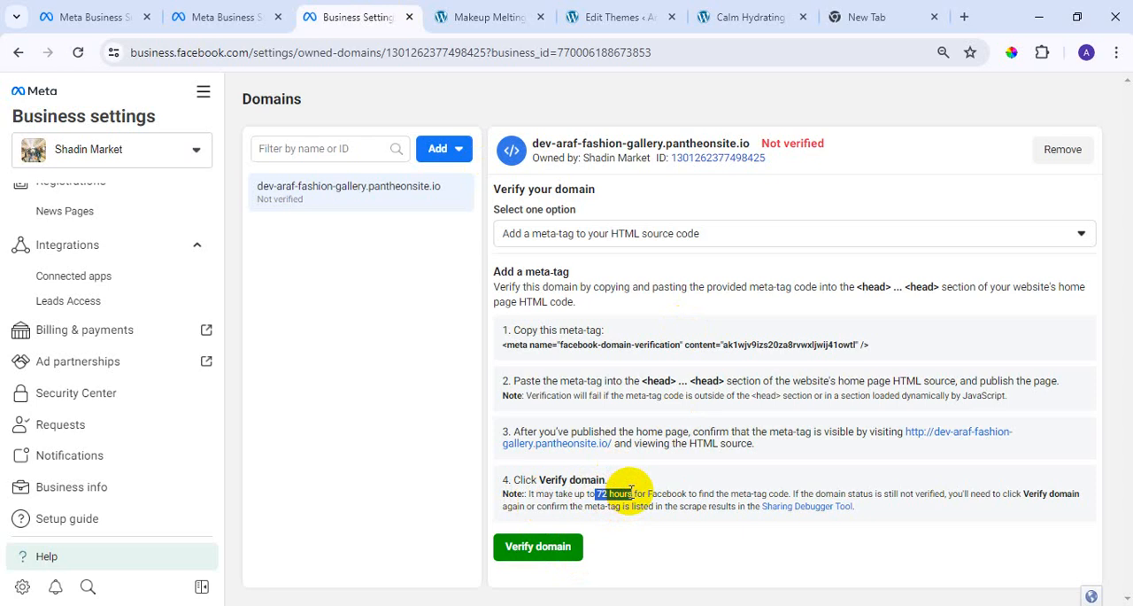
left_click(530, 552)
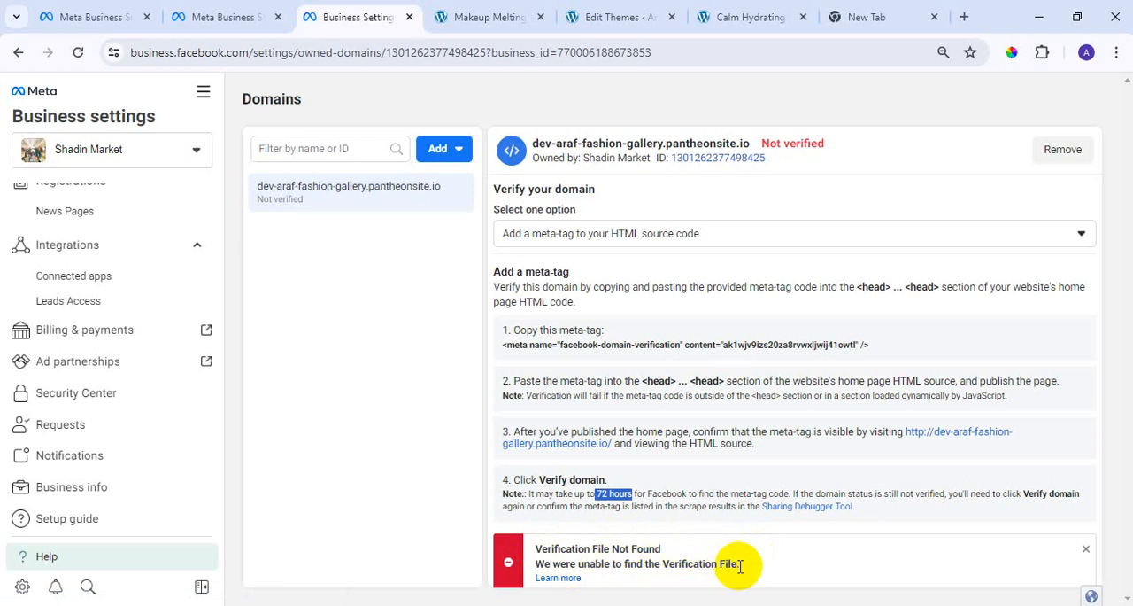
left_click_drag(529, 493, 786, 493)
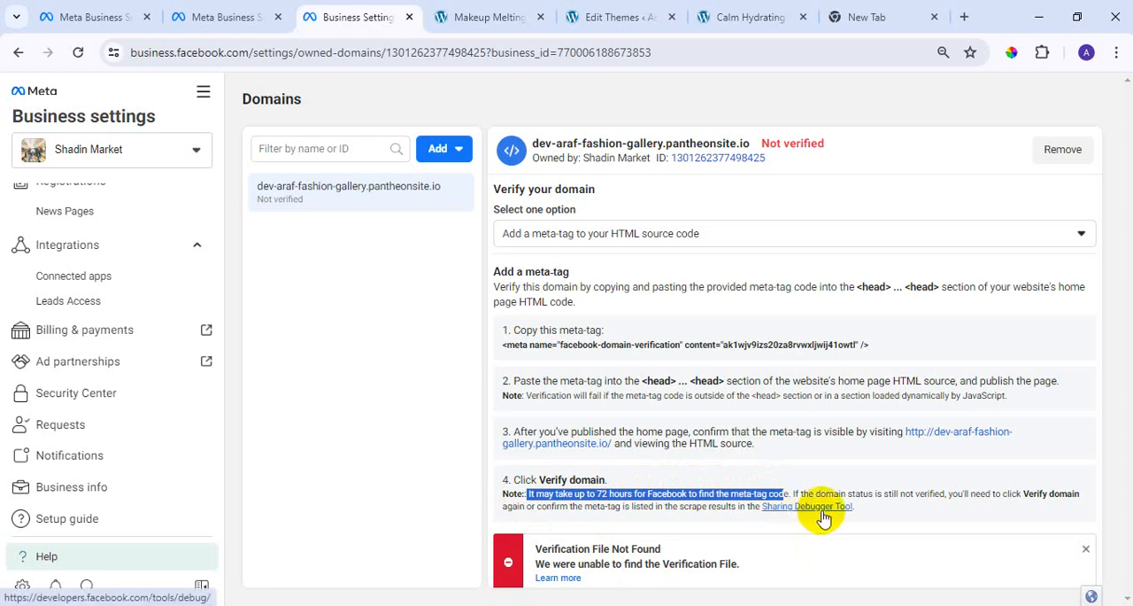
left_click(824, 507)
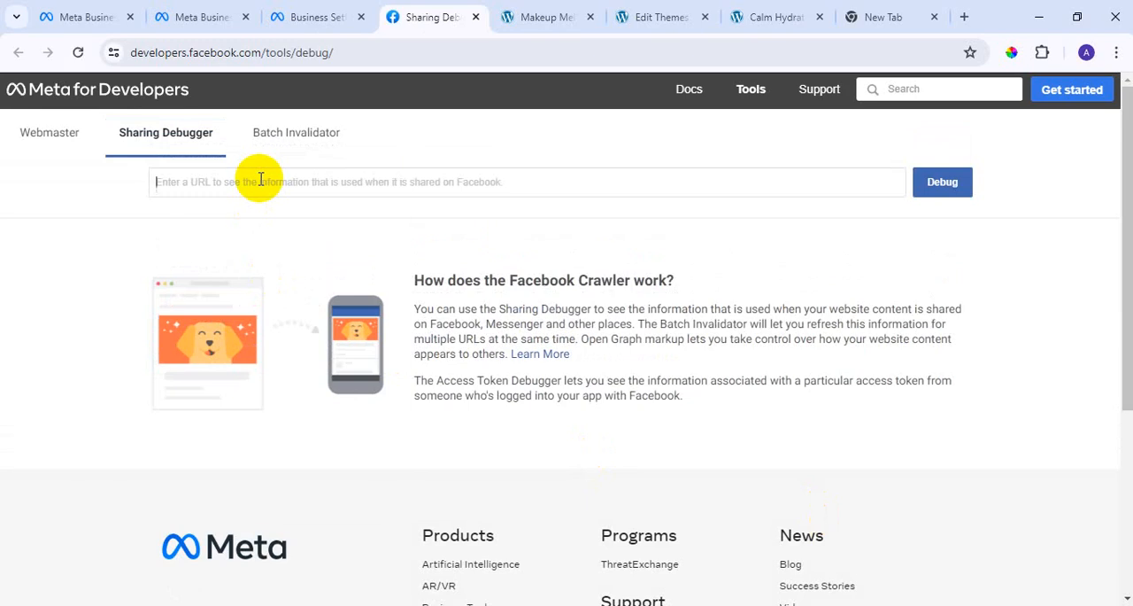
key("super+v")
left_click(240, 309)
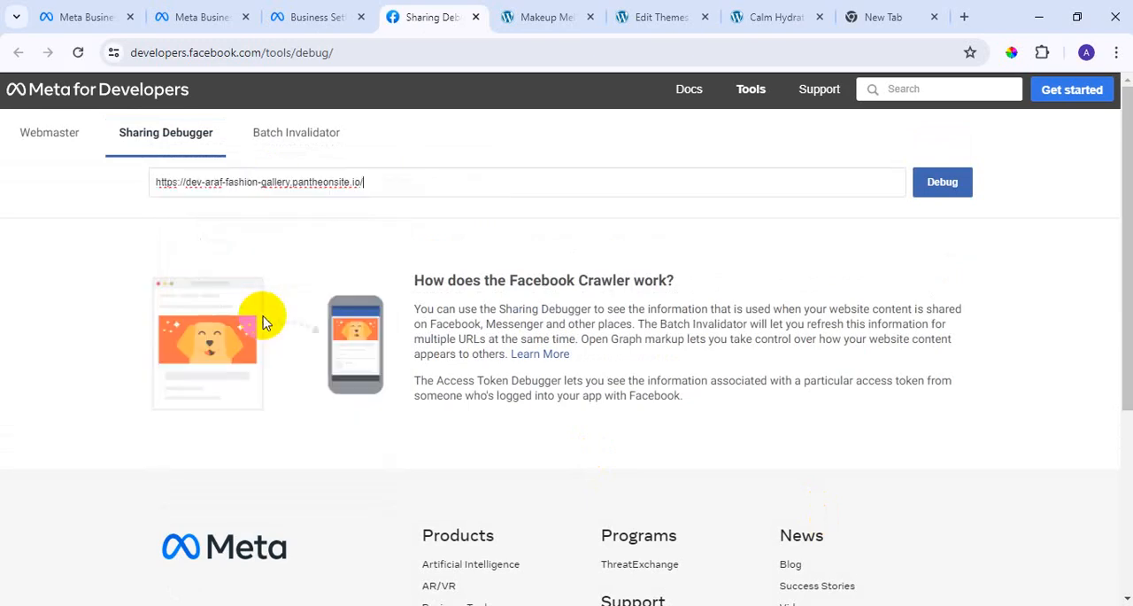
left_click(946, 191)
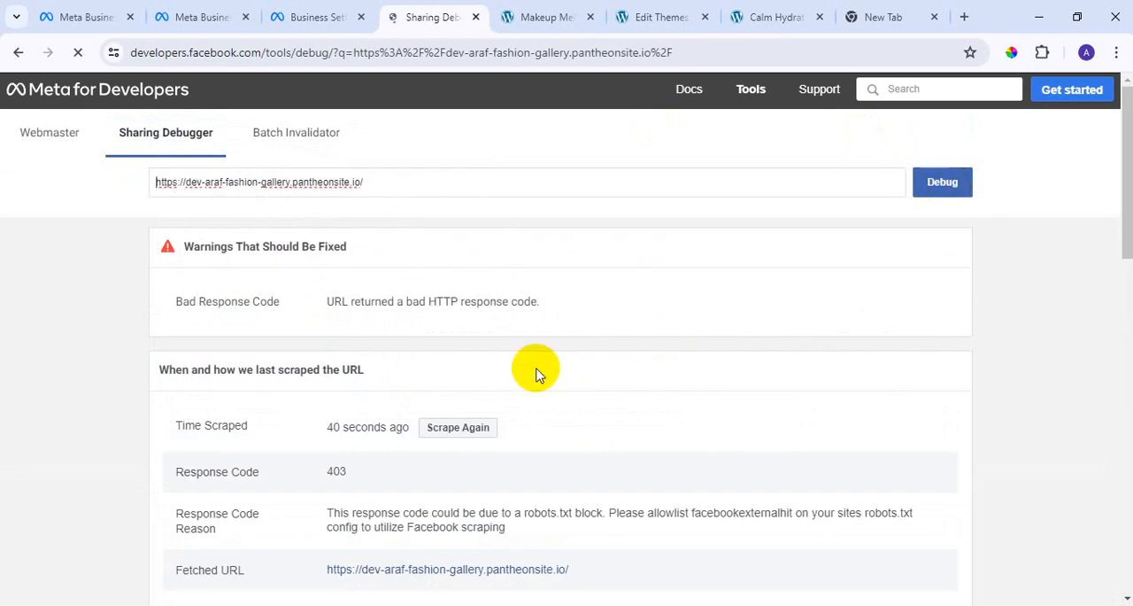
scroll(538, 381, "down", 1)
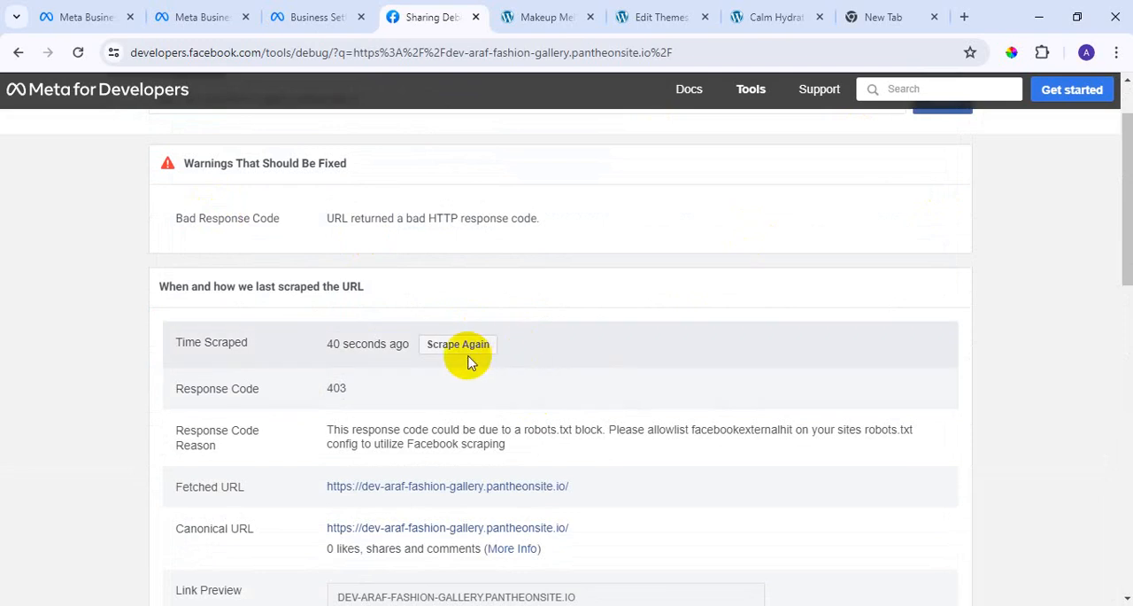
left_click(469, 349)
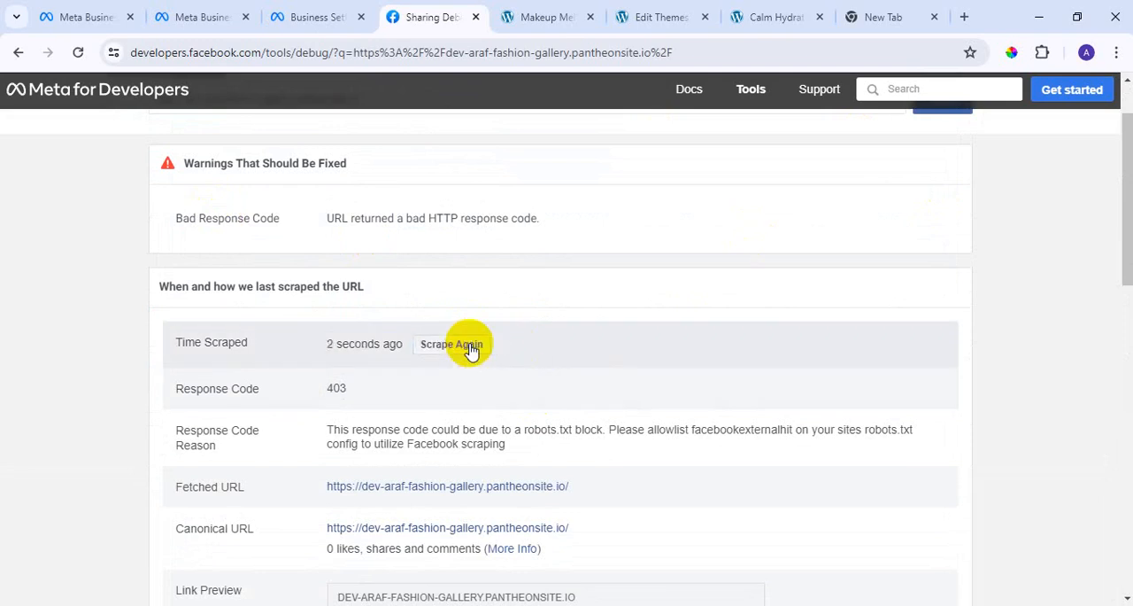
Scrape the dev-araf-fashion-gallery.pantheonsite.io URL repeatedly in the Sharing Debugger and review its response details and link preview.
left_click(450, 349)
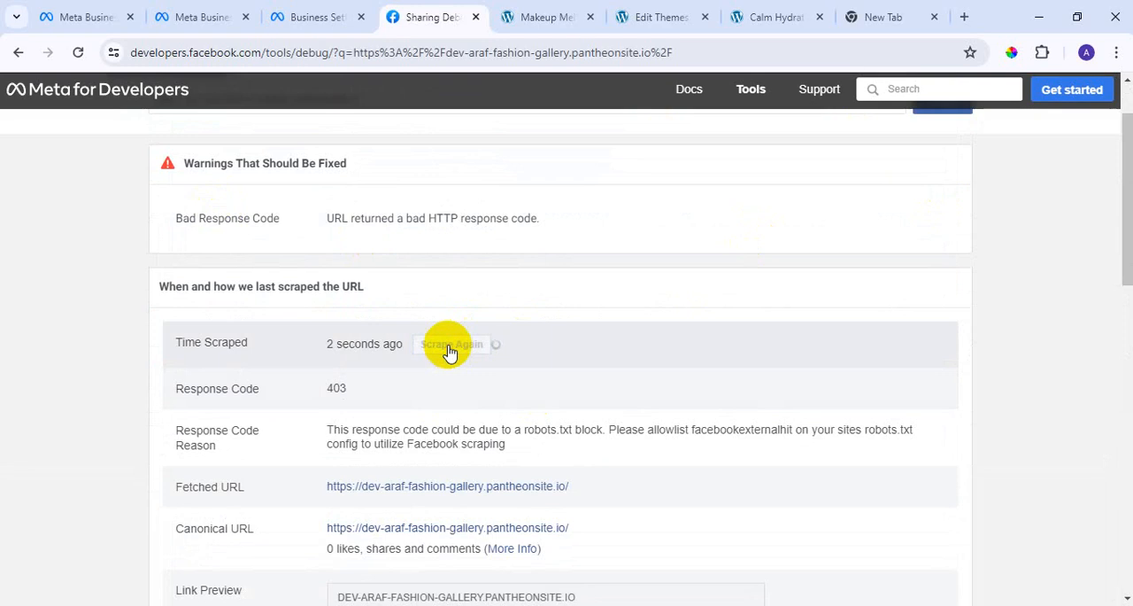
scroll(450, 352, "down", 4)
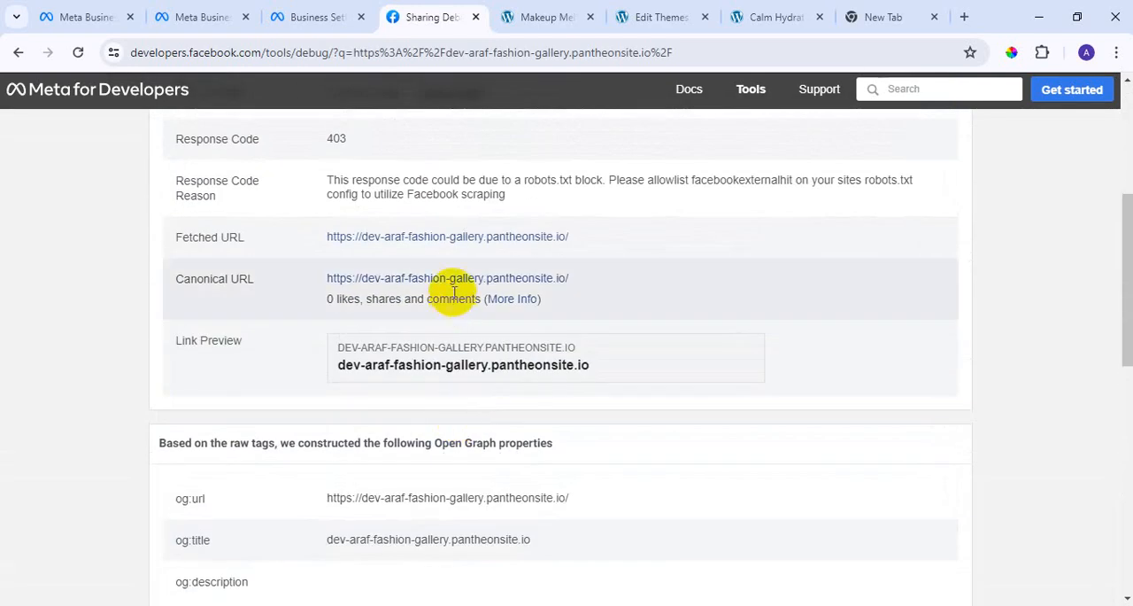
scroll(432, 277, "up", 2)
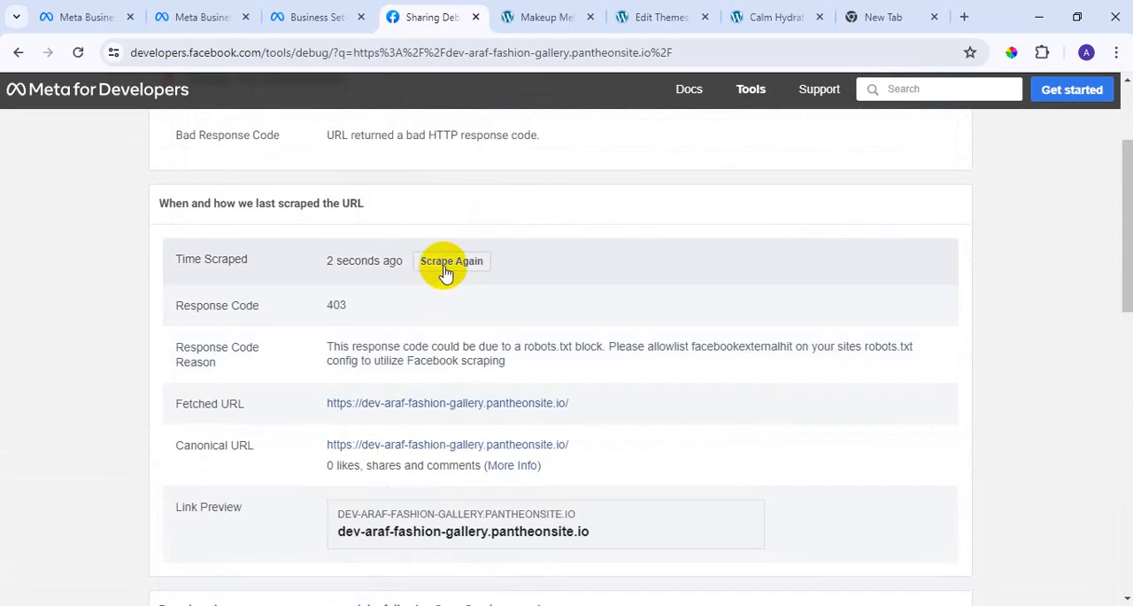
left_click(476, 266)
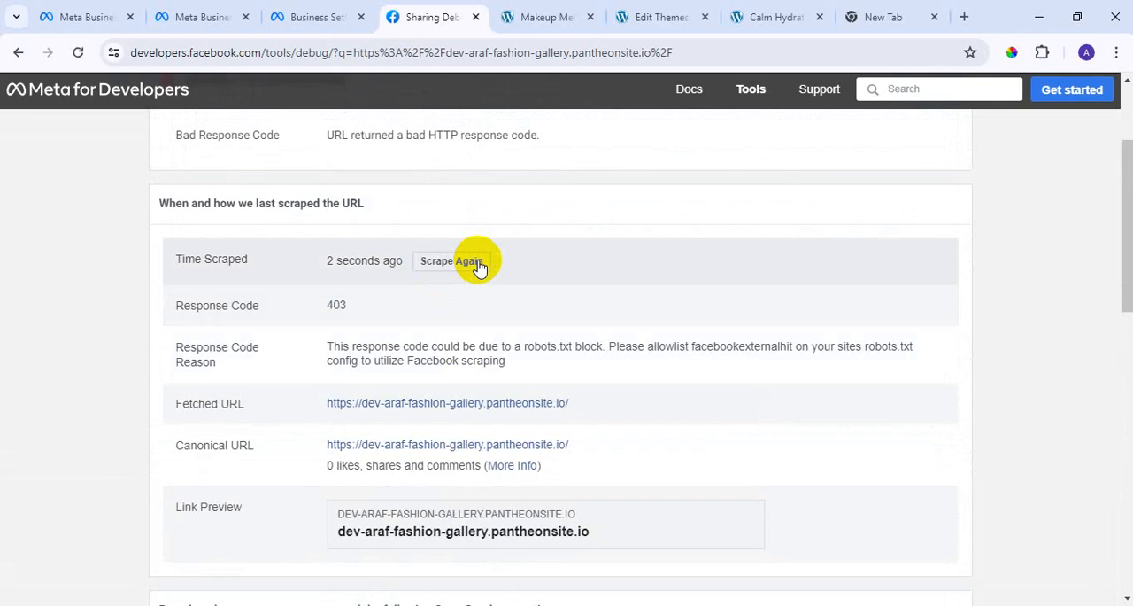
left_click(478, 262)
Return to the domain's page in Meta Business settings and request verification of dev-araf-fashion-gallery.pantheonsite.io again, with the page zoomed to 80%.
left_click(306, 15)
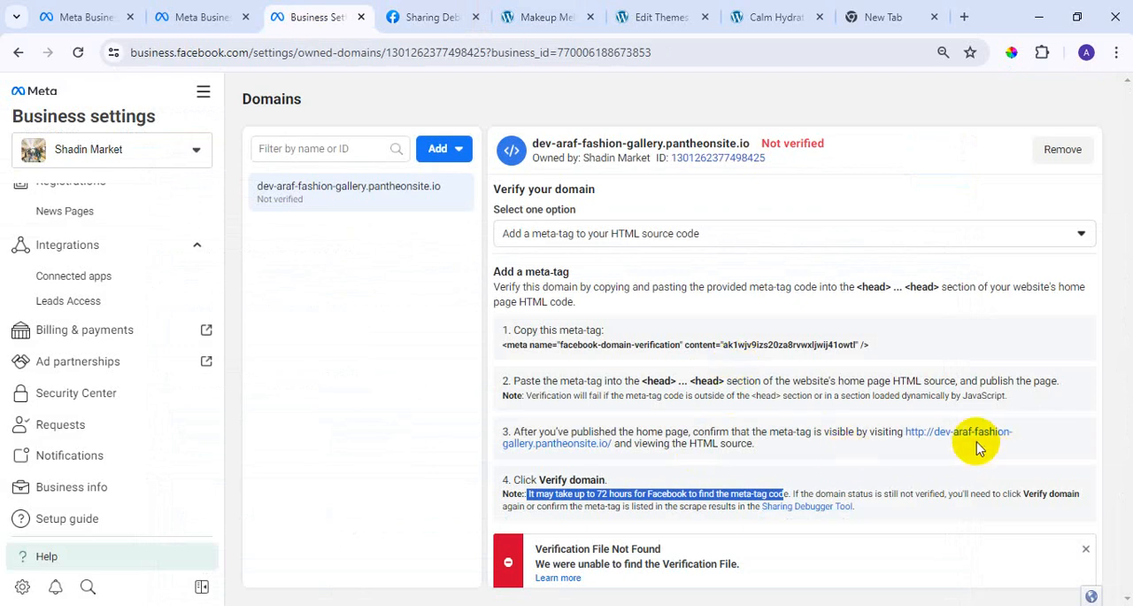
key("ctrl+minus")
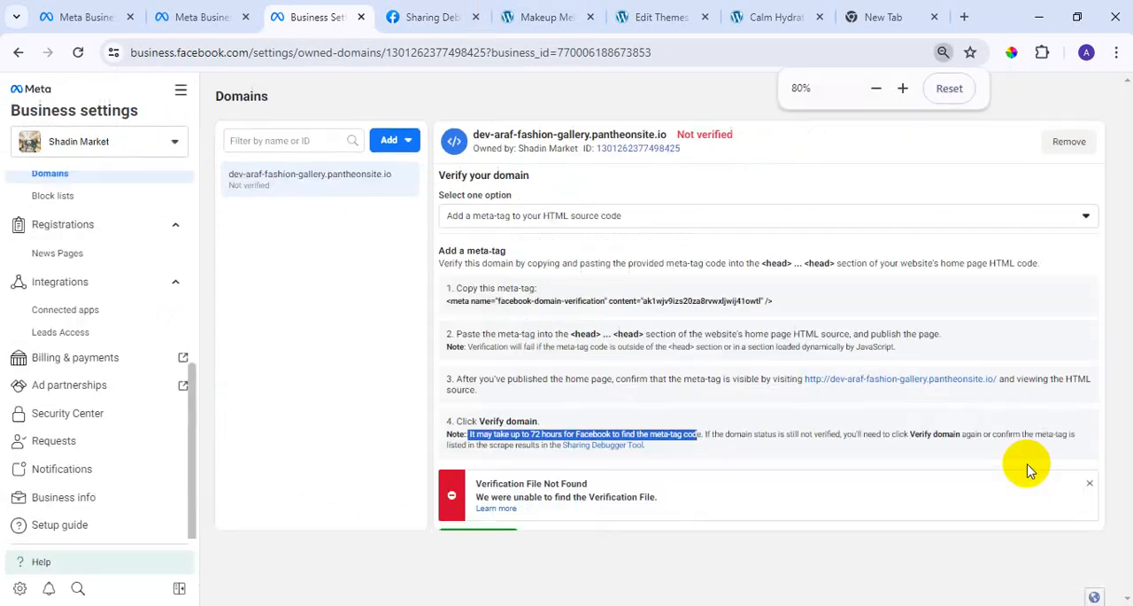
left_click(482, 541)
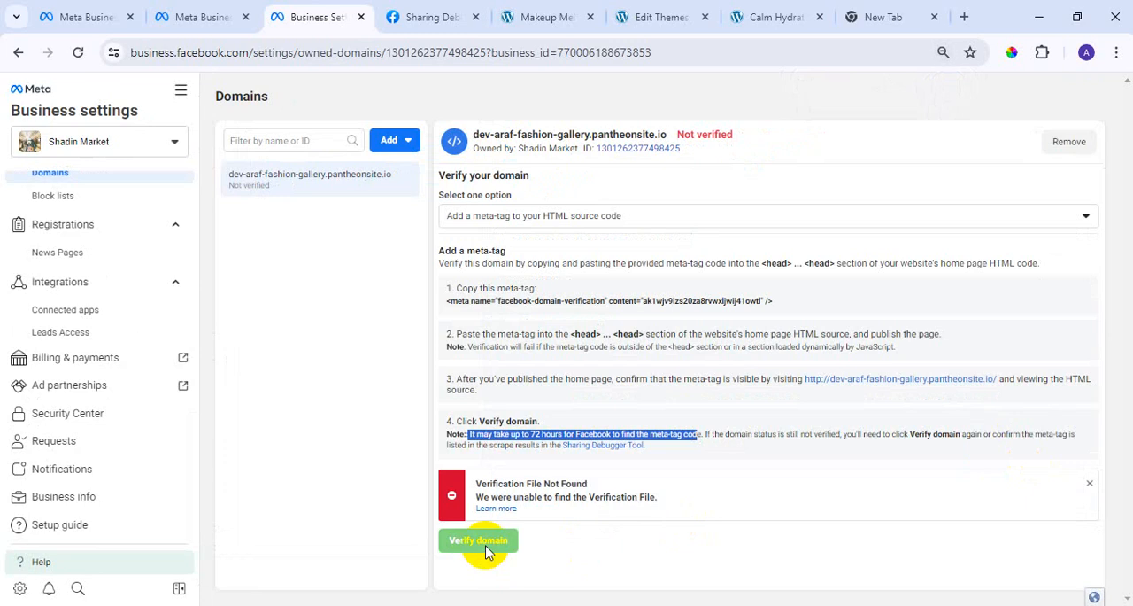